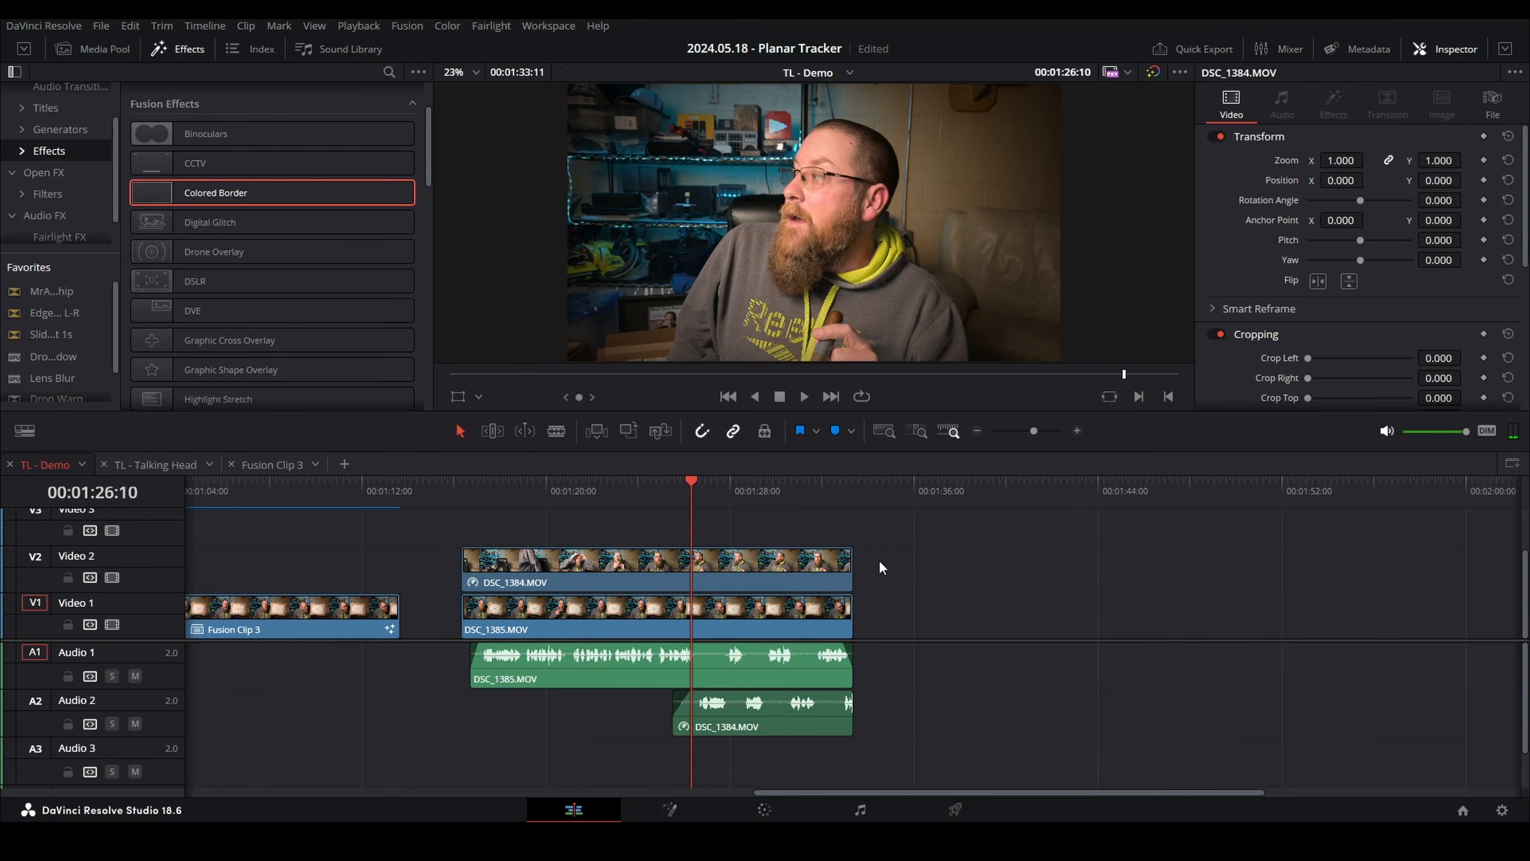
Combine the stacked DSC_1384.MOV and DSC_1385.MOV video clips into a new Fusion clip and open it on the Fusion page.
{"action": "left_click_drag", "start_coordinate": [995, 552], "coordinate": [765, 615]}
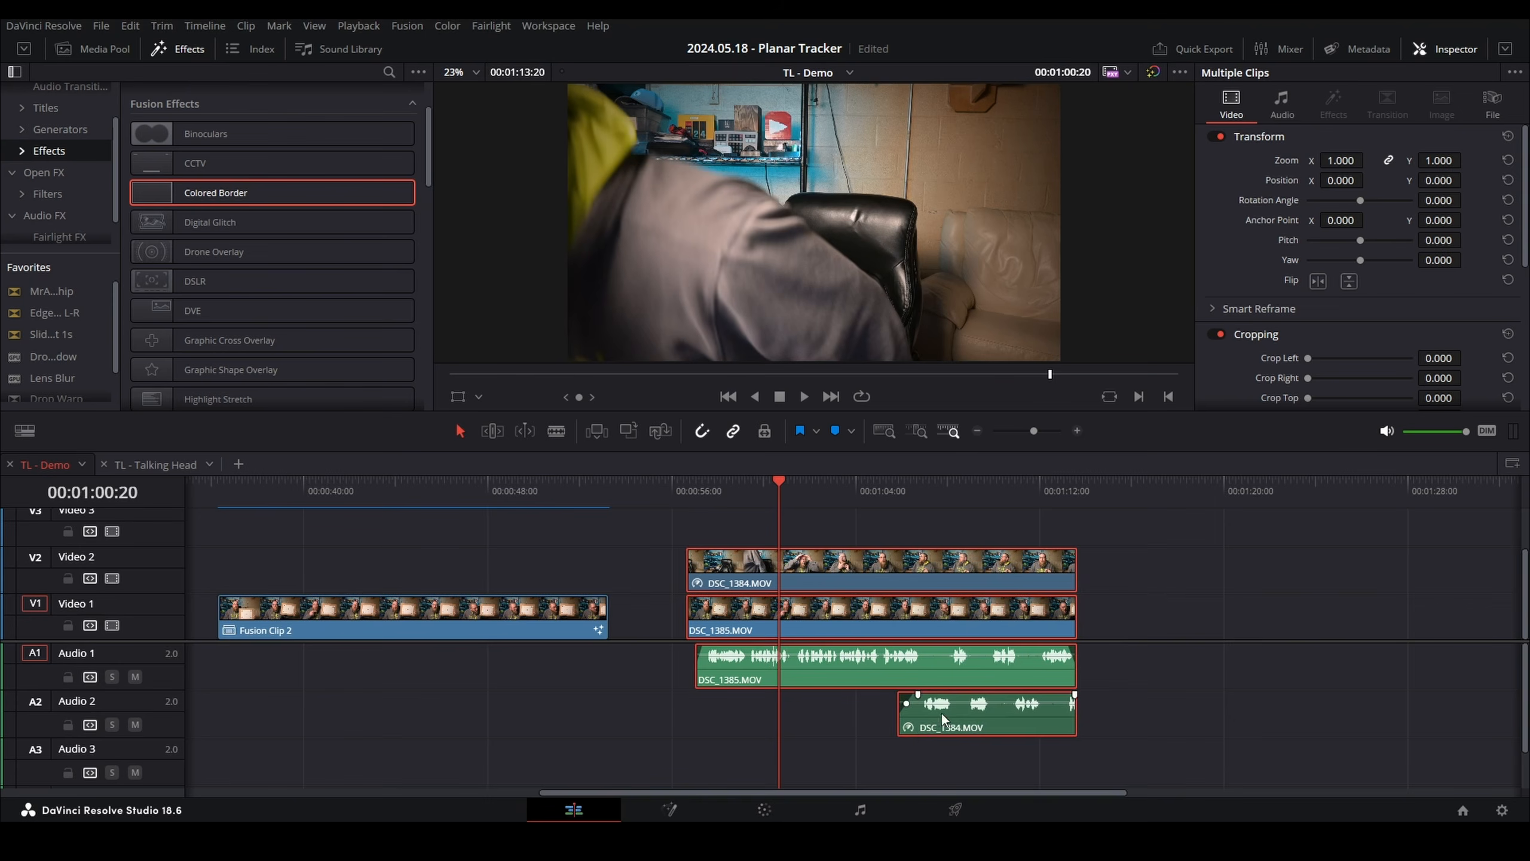
{"action": "left_click_drag", "start_coordinate": [1093, 557], "coordinate": [818, 618]}
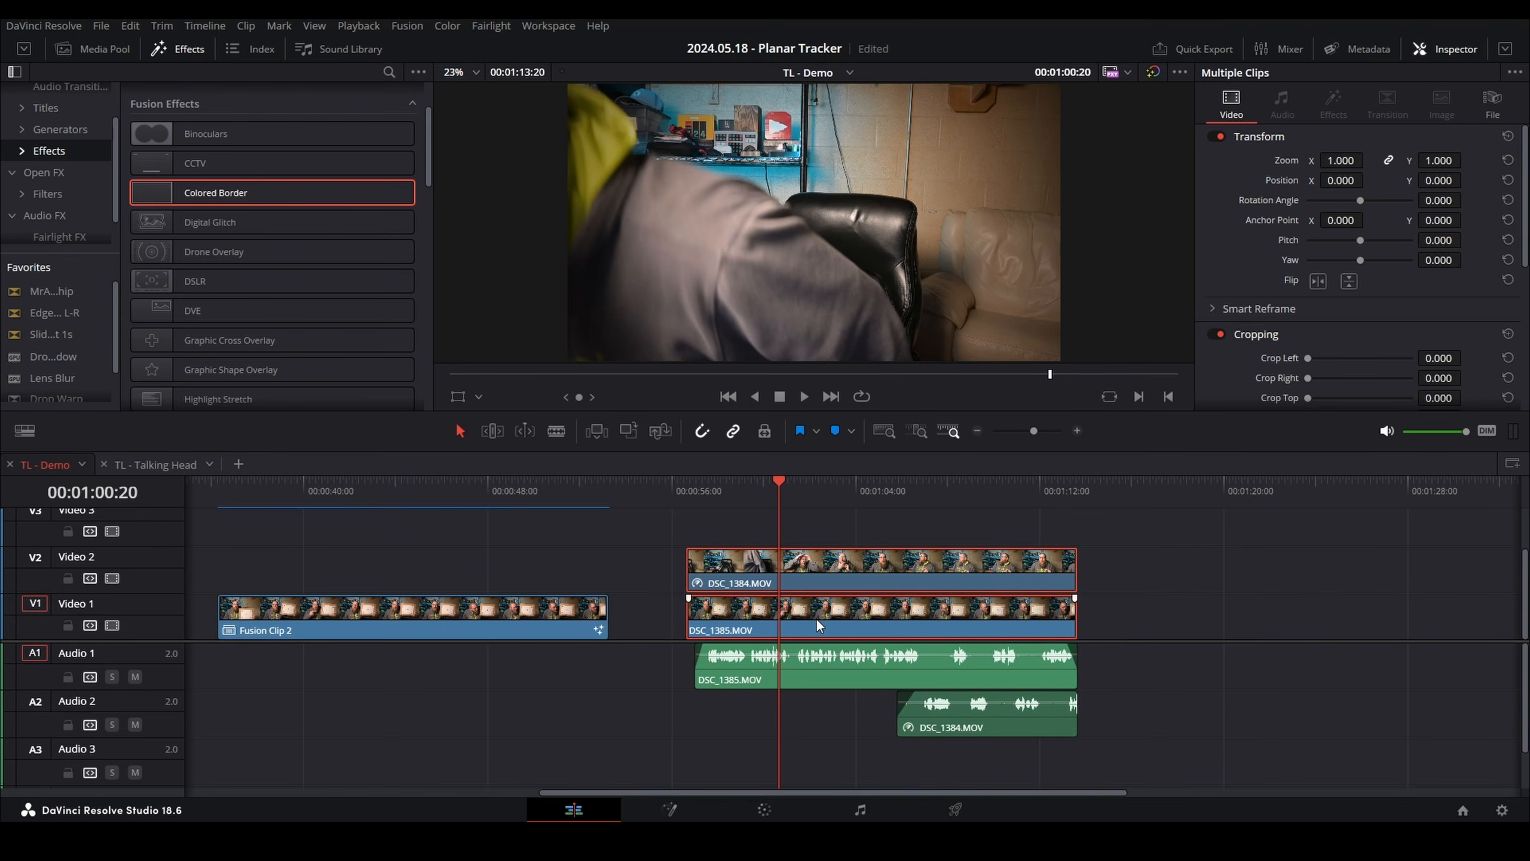
{"action": "right_click", "coordinate": [816, 617]}
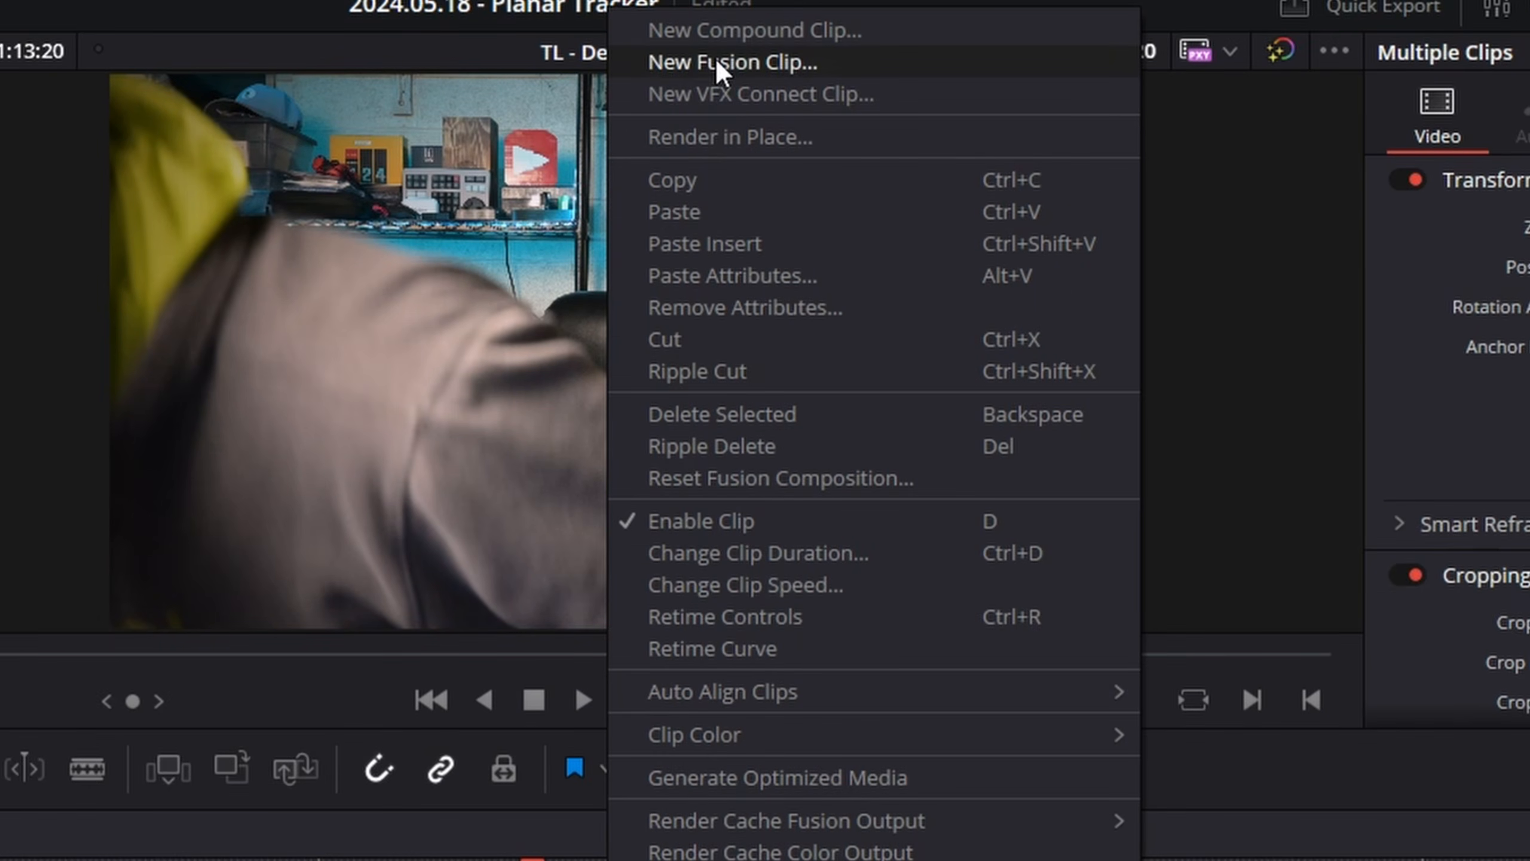
{"action": "left_click", "coordinate": [718, 62]}
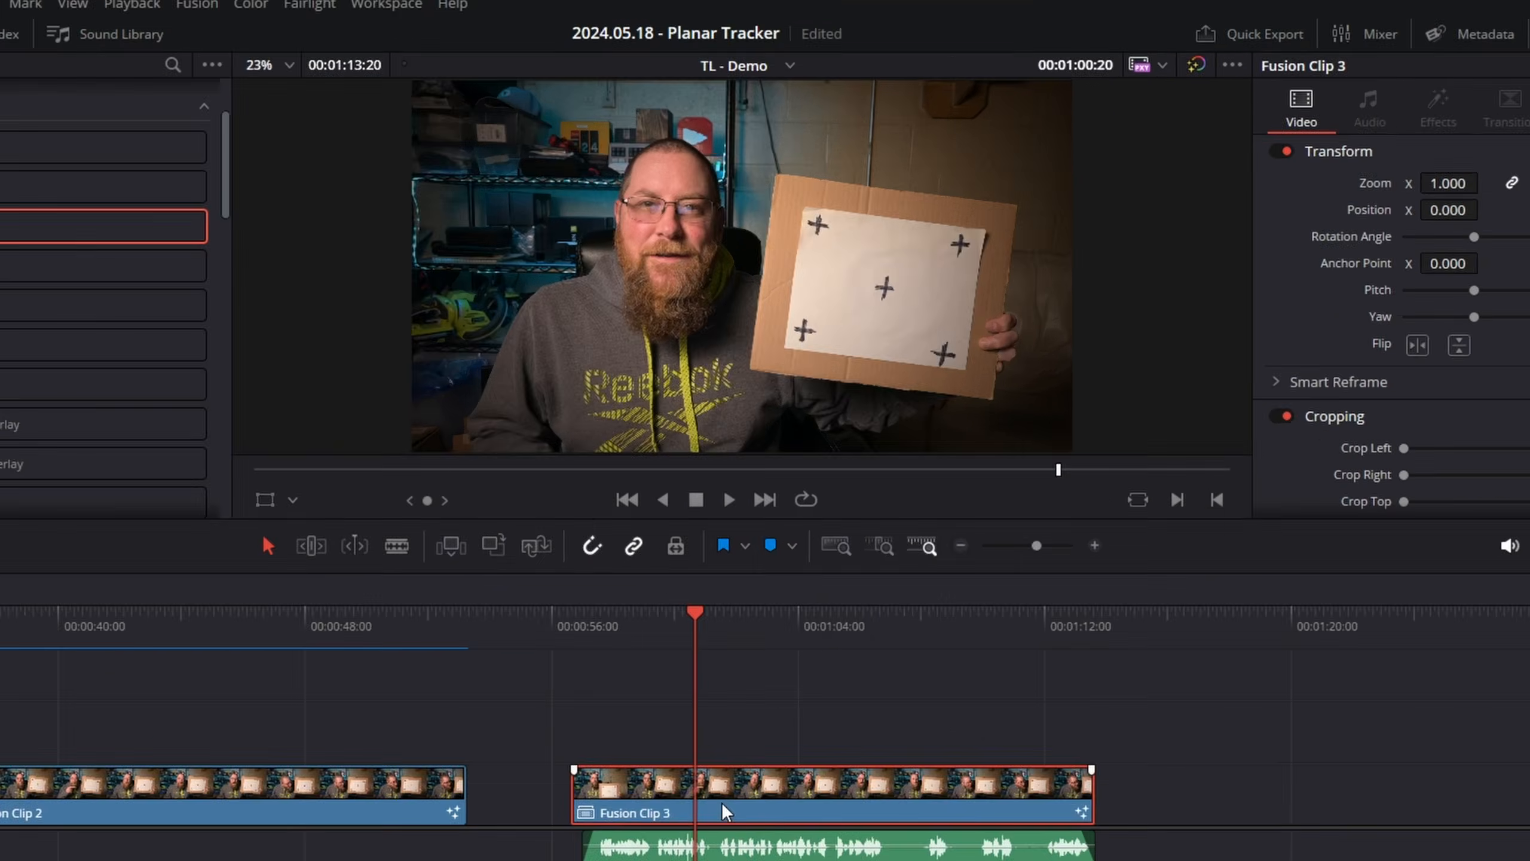
{"action": "right_click", "coordinate": [799, 623]}
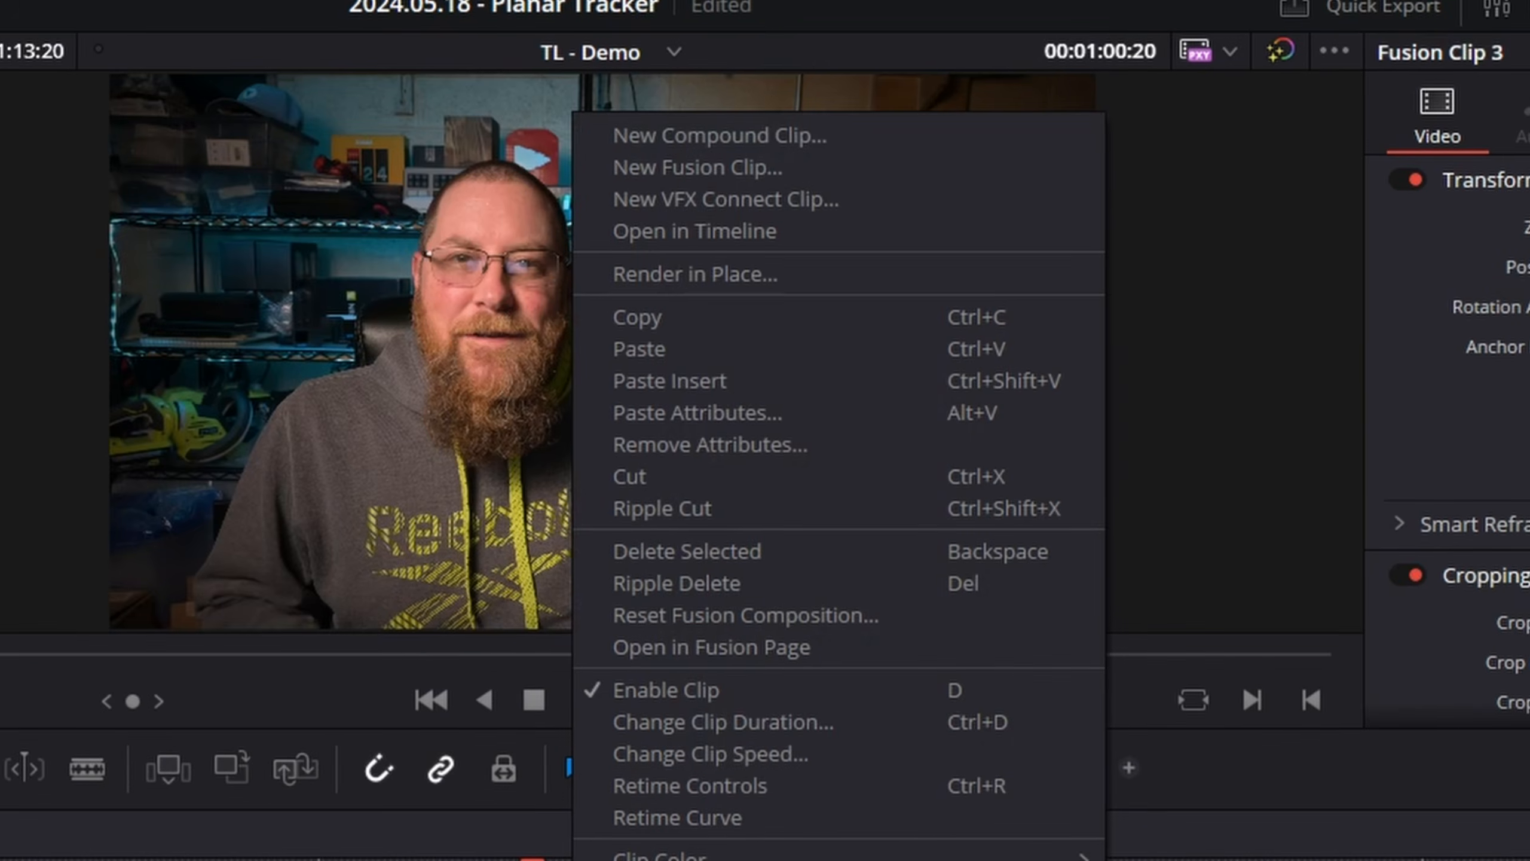
{"action": "left_click", "coordinate": [706, 650]}
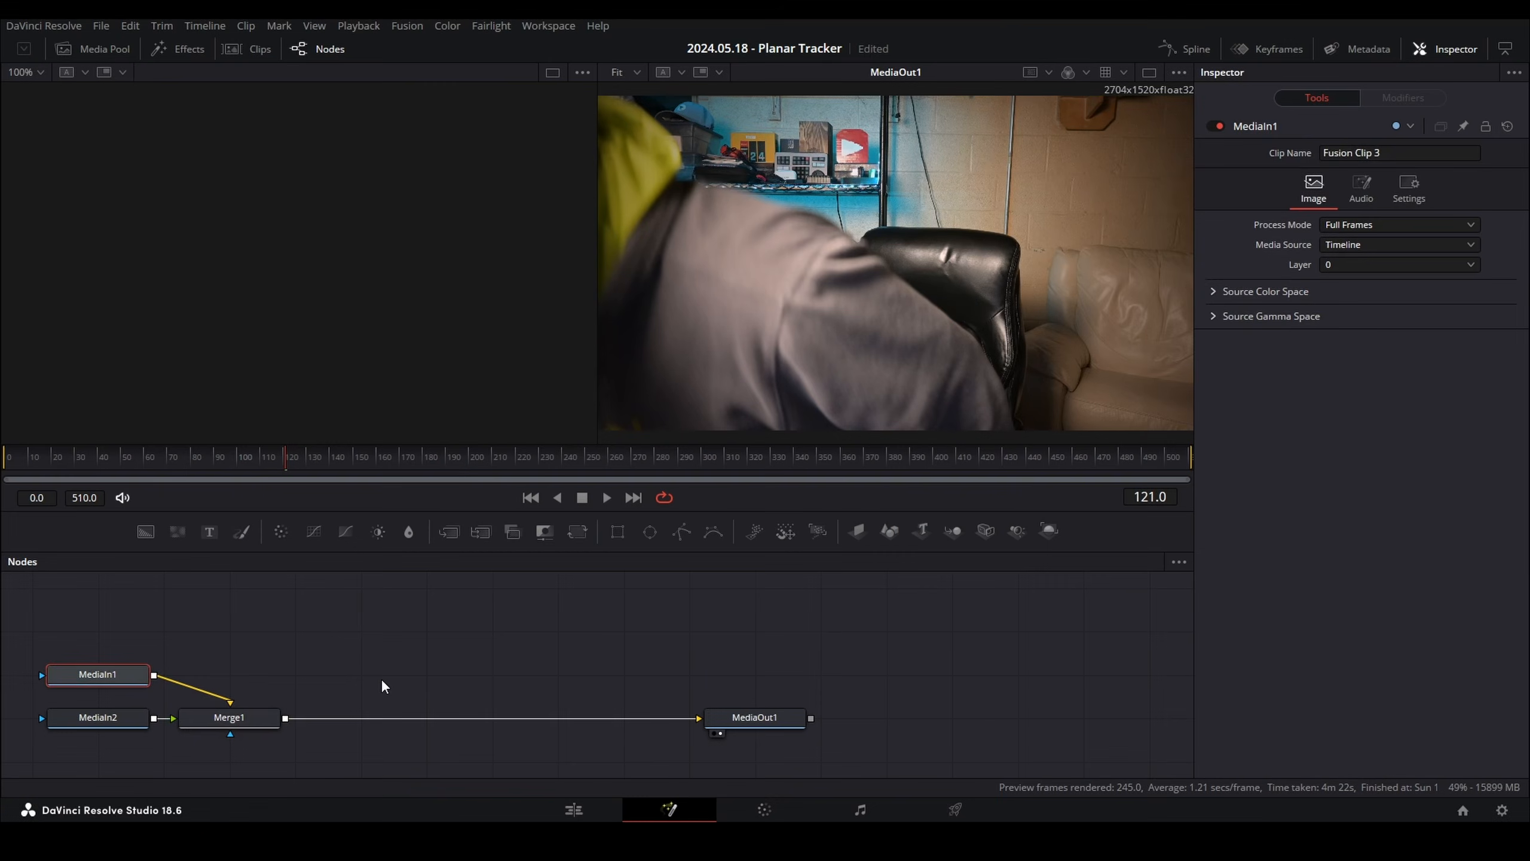
Delete the Merge1 node and rearrange the inputs so MediaIn2 sits above MediaIn1, in line with MediaOut1.
{"action": "left_click", "coordinate": [241, 721]}
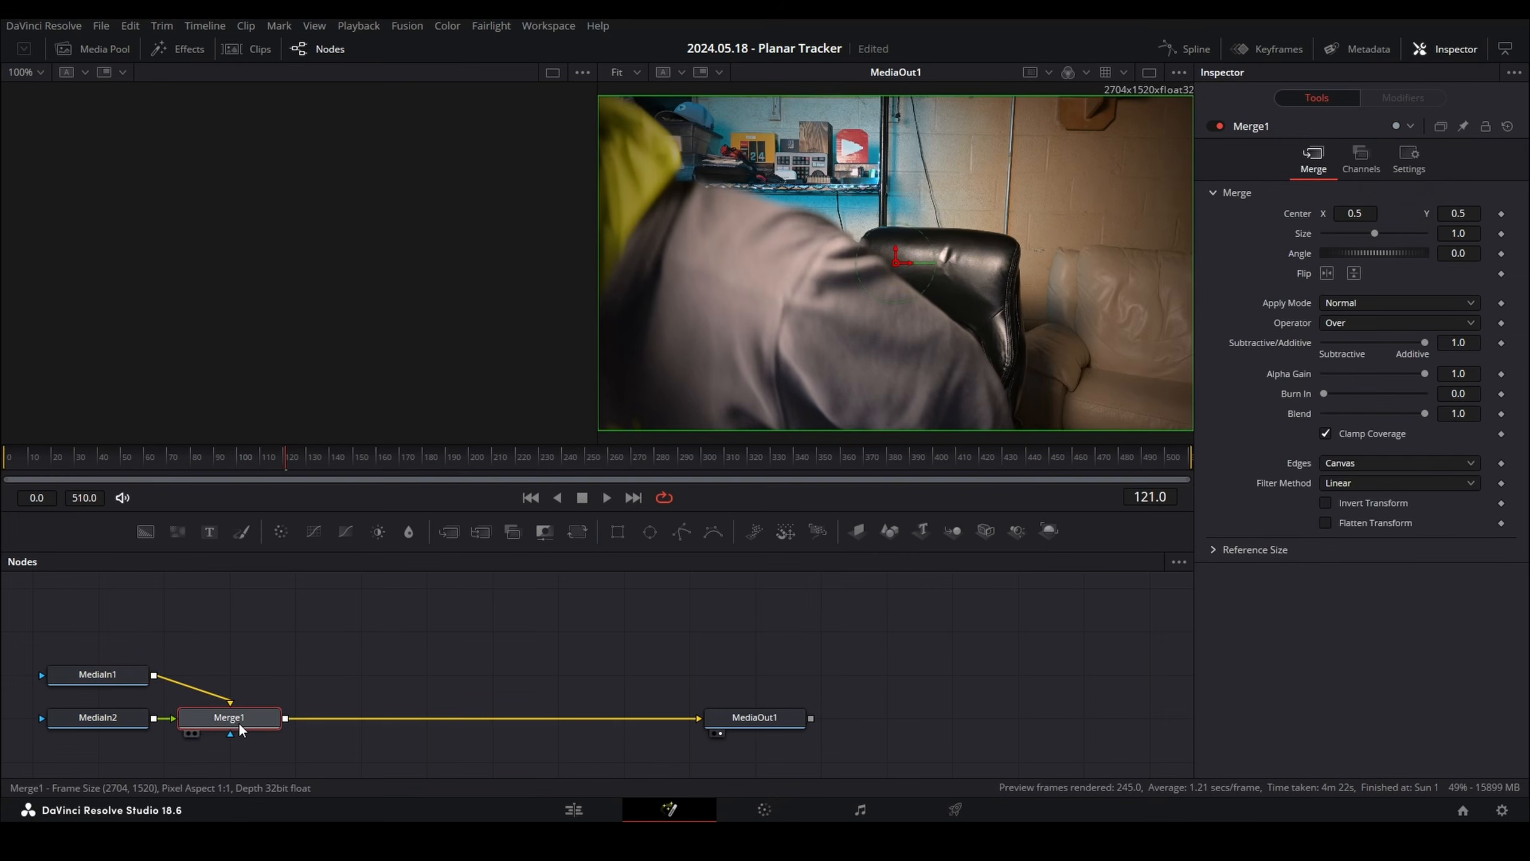
{"action": "key", "text": "Delete"}
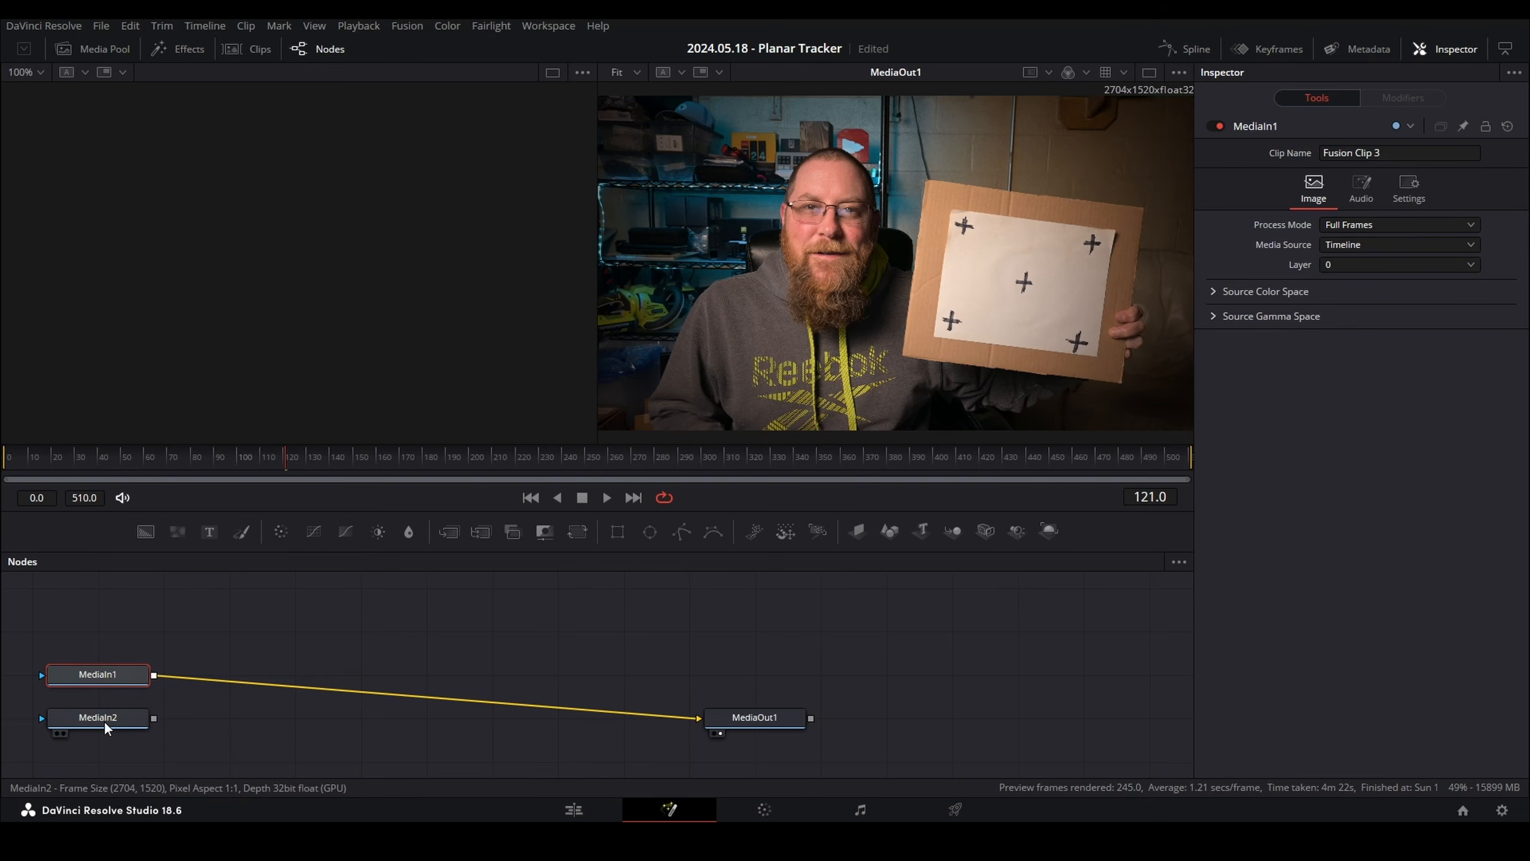
{"action": "left_click_drag", "start_coordinate": [104, 720], "coordinate": [104, 637]}
{"action": "left_click_drag", "start_coordinate": [194, 601], "coordinate": [112, 703]}
Show MediaIn1 in the first viewer and rename the node Base.
{"action": "left_click", "coordinate": [110, 719]}
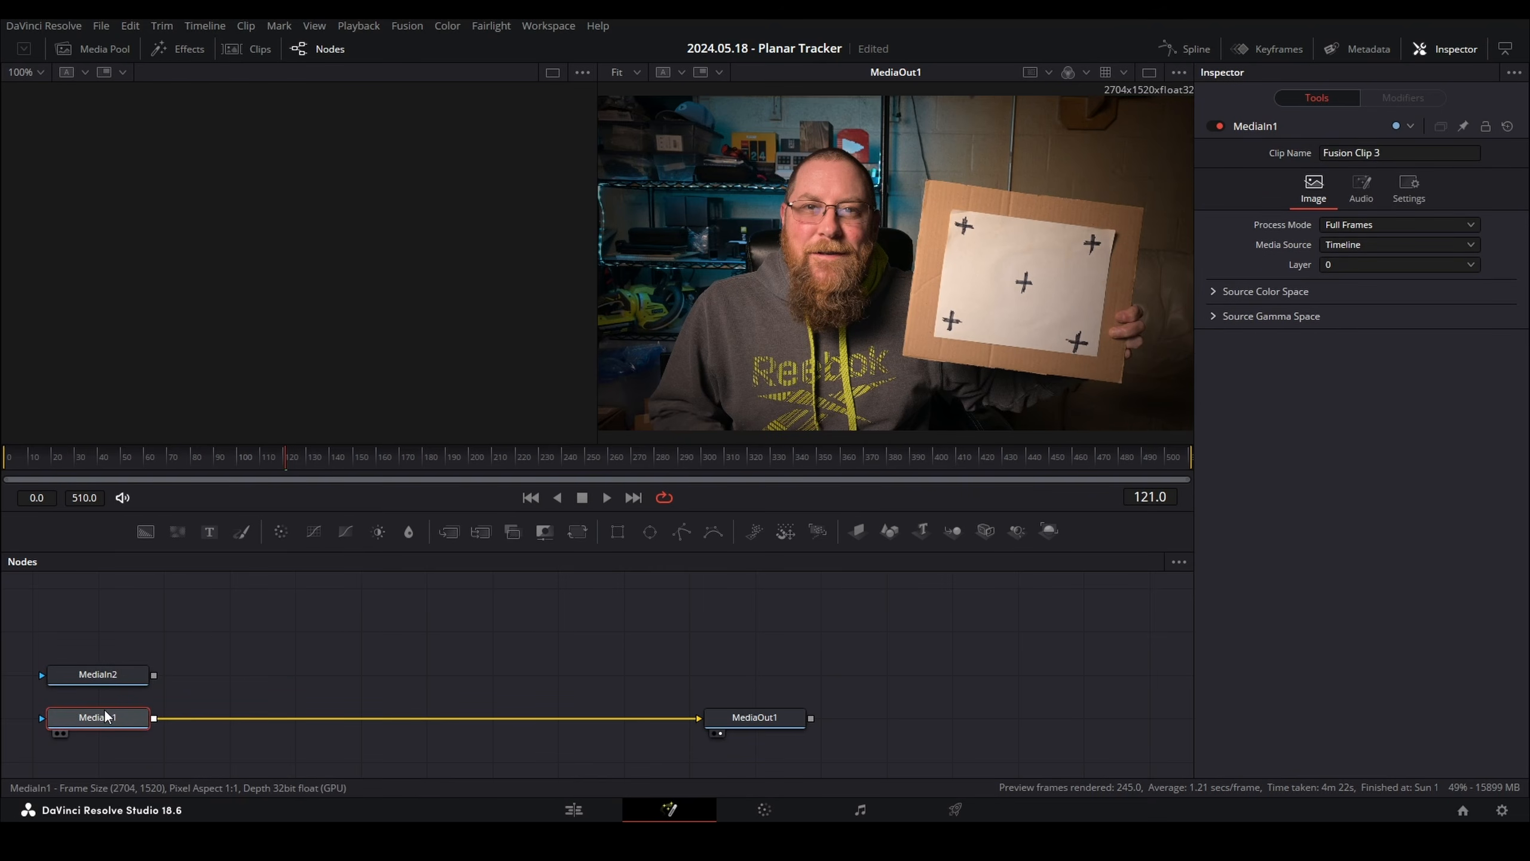
{"action": "key", "text": "1"}
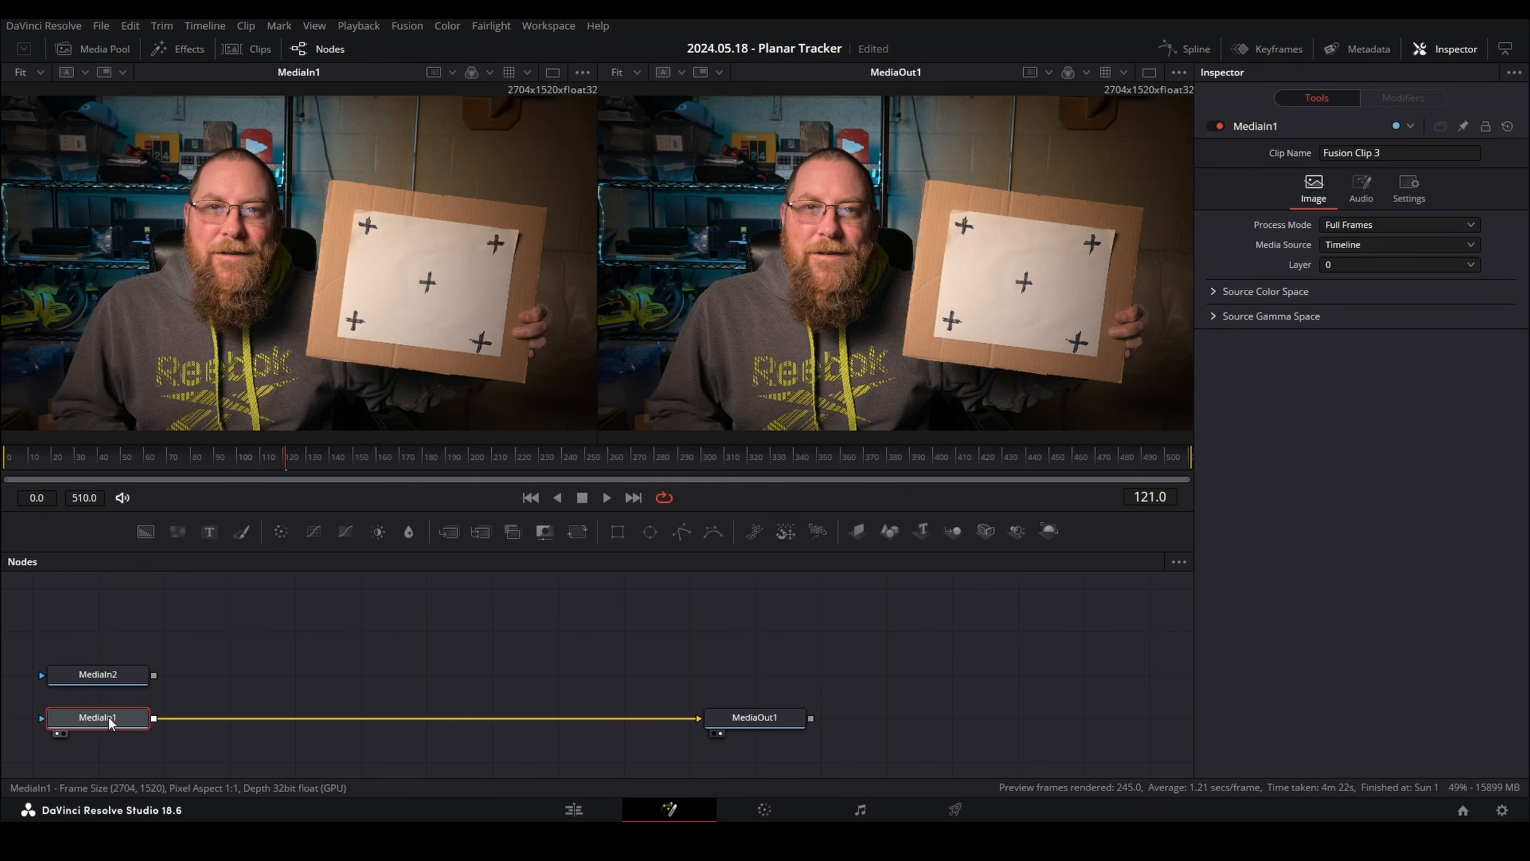
{"action": "key", "text": "F2"}
{"action": "type", "text": "BNse"}
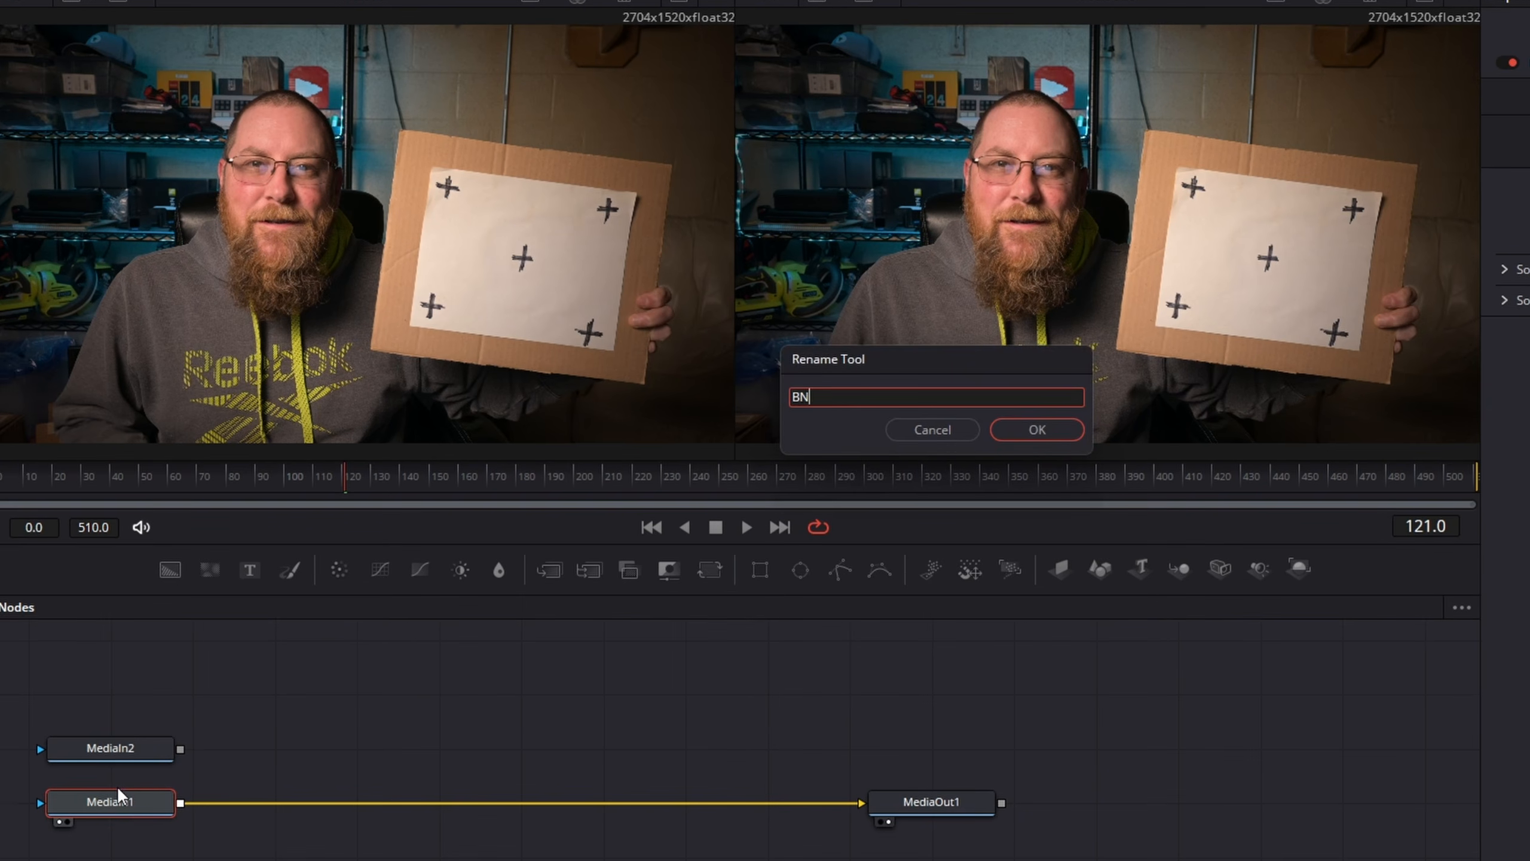
{"action": "key", "text": "Return"}
Show MediaIn2 in the first viewer and rename the node Insert.
{"action": "left_click", "coordinate": [120, 747]}
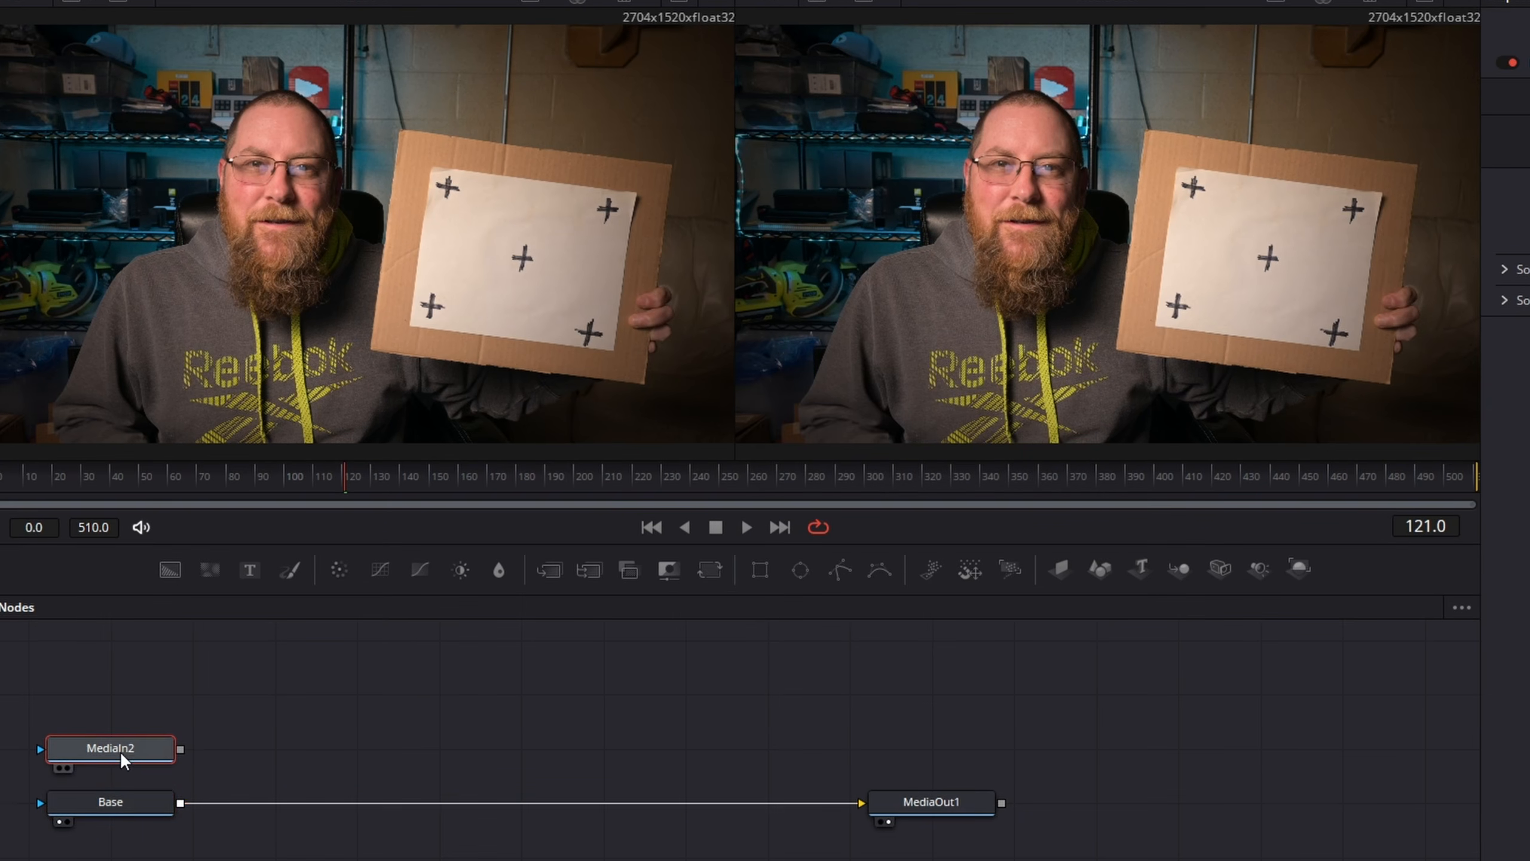
{"action": "key", "text": "1"}
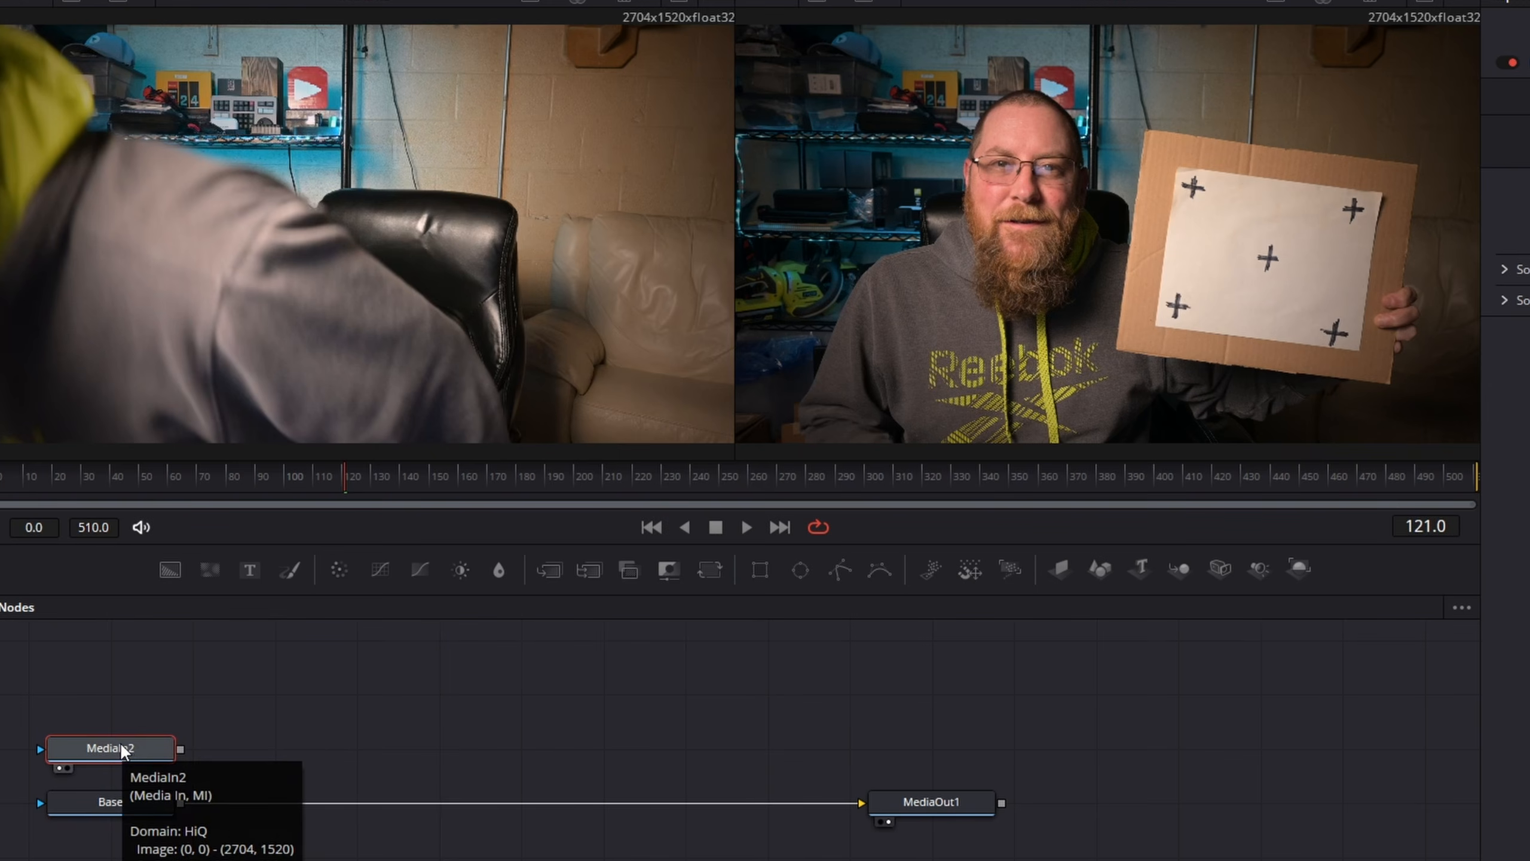
{"action": "key", "text": "F2"}
{"action": "key", "text": "BackSpace"}
{"action": "type", "text": "Insert"}
{"action": "key", "text": "Return"}
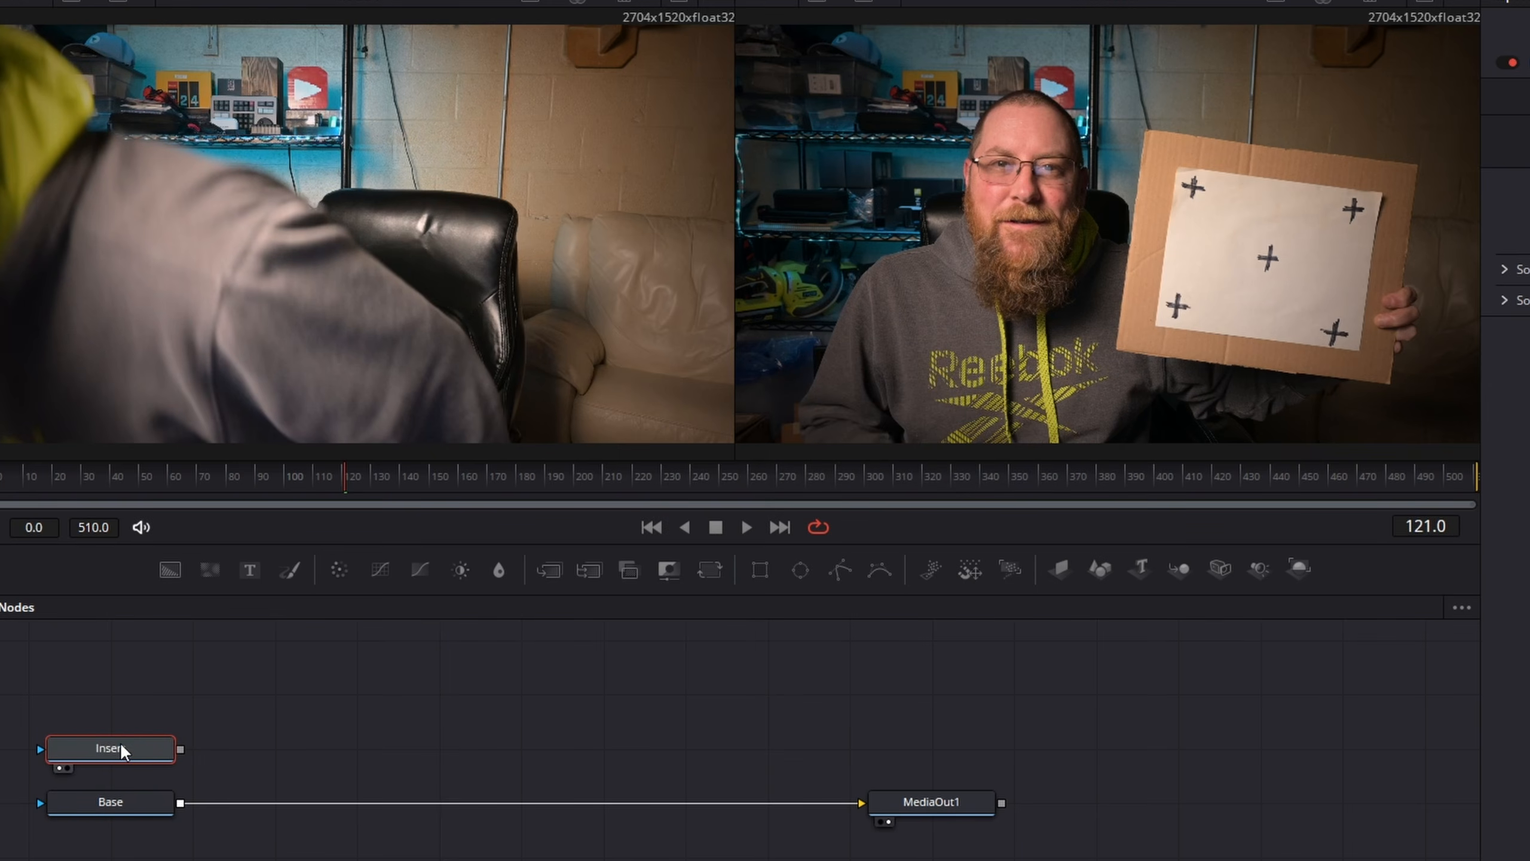
{"action": "left_click", "coordinate": [306, 686]}
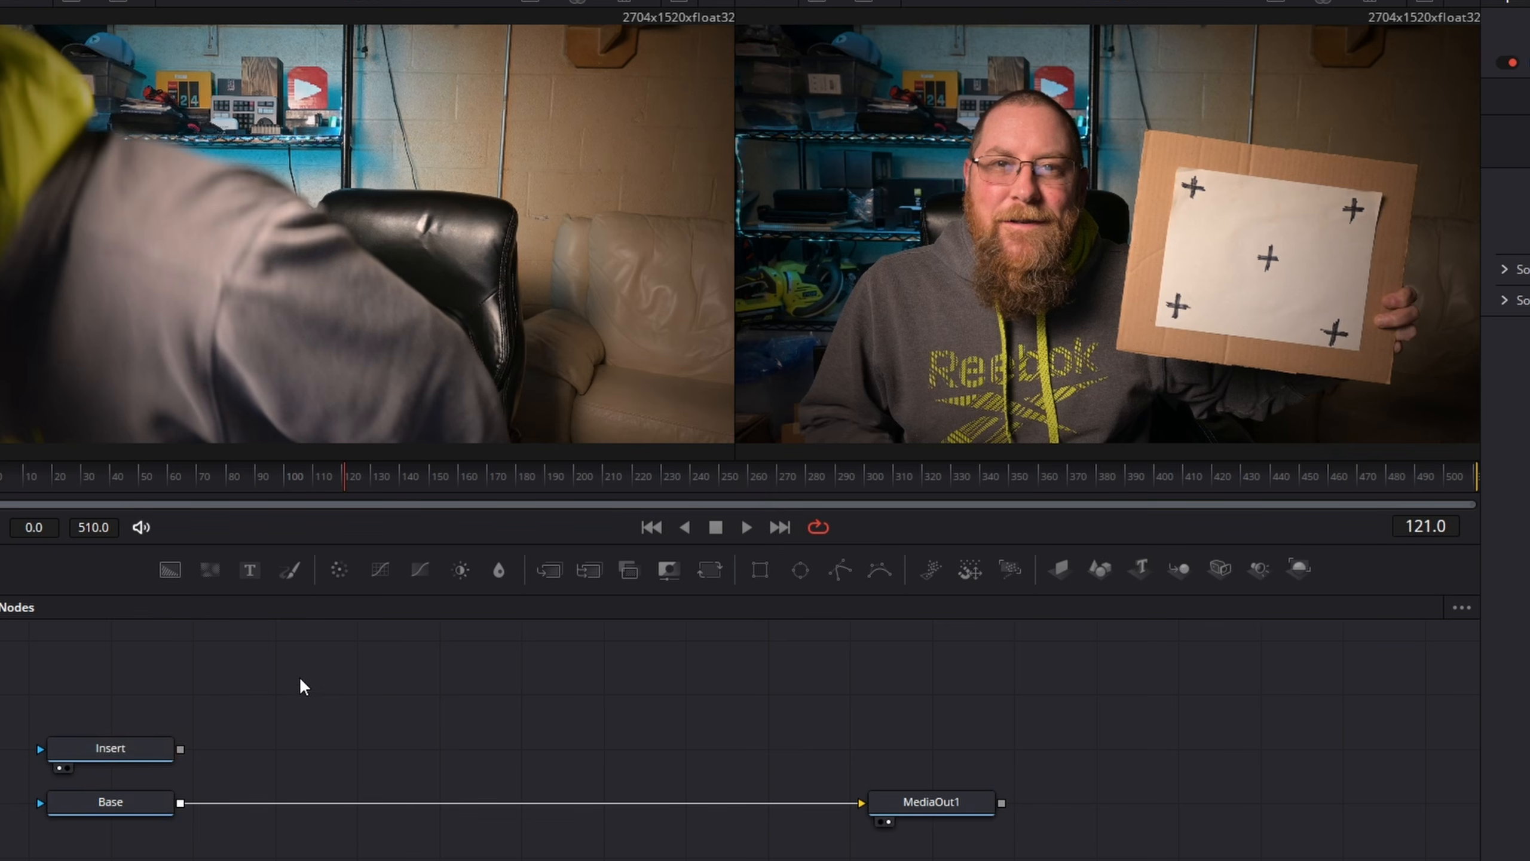
Add a Planar Tracker node between Base and MediaOut1.
{"action": "left_click", "coordinate": [113, 811]}
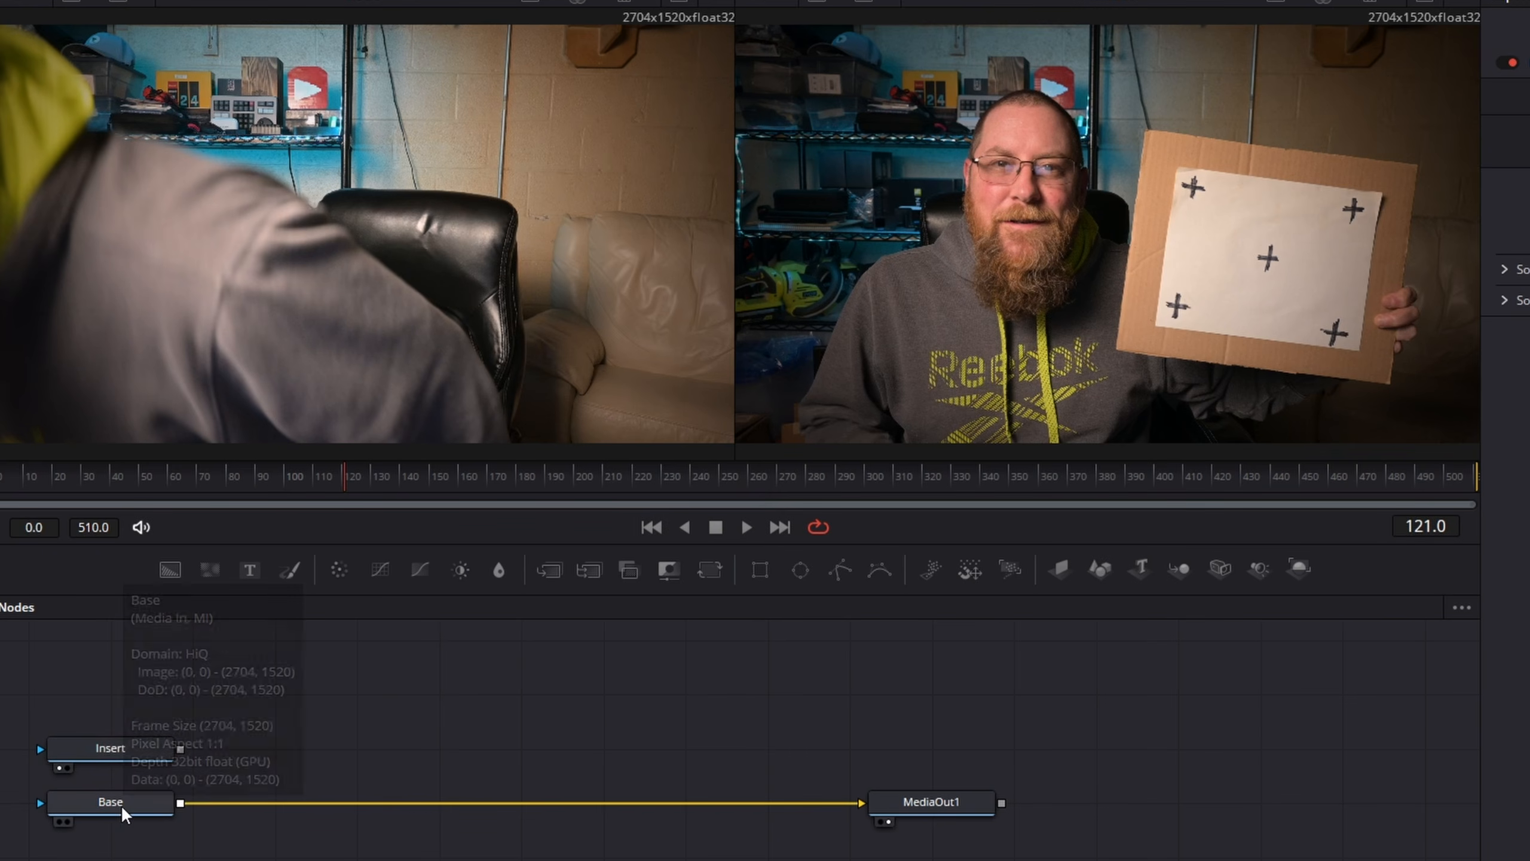
{"action": "left_click", "coordinate": [121, 805]}
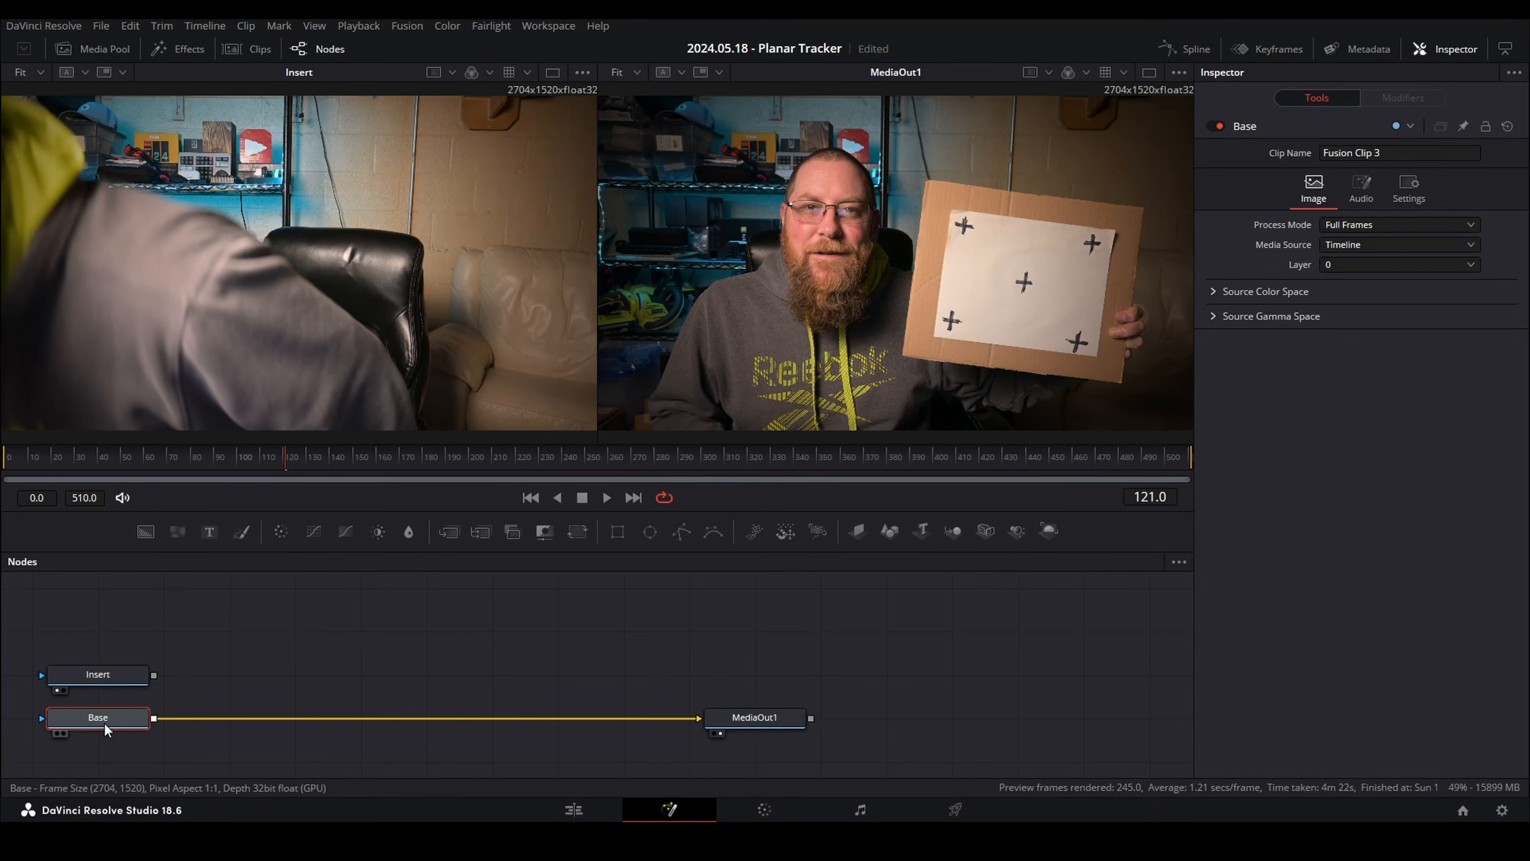
{"action": "key", "text": "shift+space"}
{"action": "type", "text": "plan"}
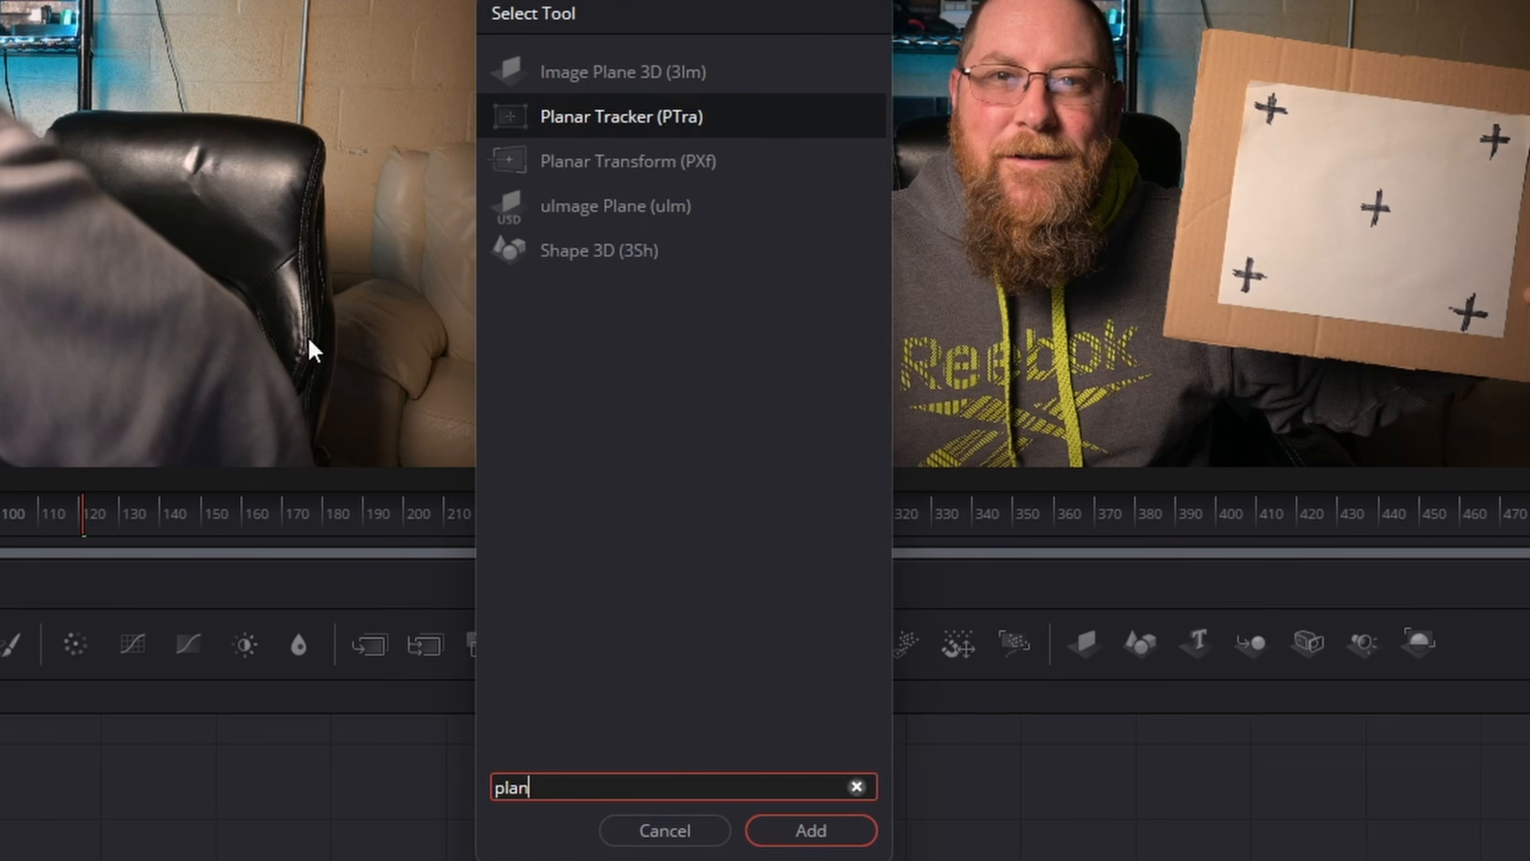
{"action": "left_click", "coordinate": [811, 831]}
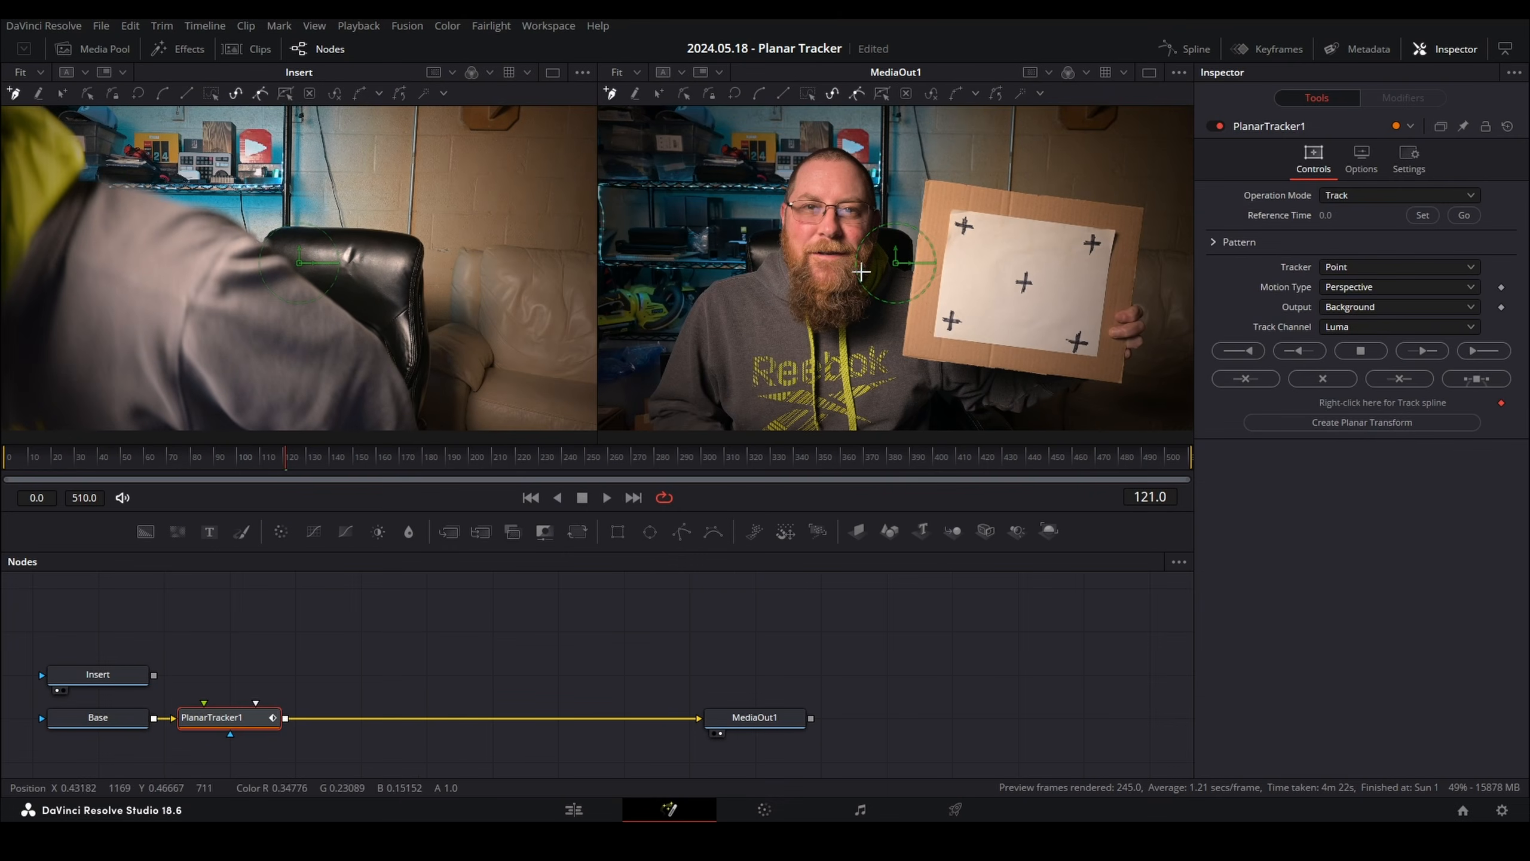
Draw a closed tracking shape on the cardboard around the white paper in the MediaOut1 view.
{"action": "left_click", "coordinate": [877, 194]}
{"action": "left_click", "coordinate": [997, 194]}
{"action": "left_click", "coordinate": [1131, 221]}
{"action": "left_click", "coordinate": [1106, 364]}
{"action": "left_click", "coordinate": [921, 342]}
{"action": "left_click", "coordinate": [938, 195]}
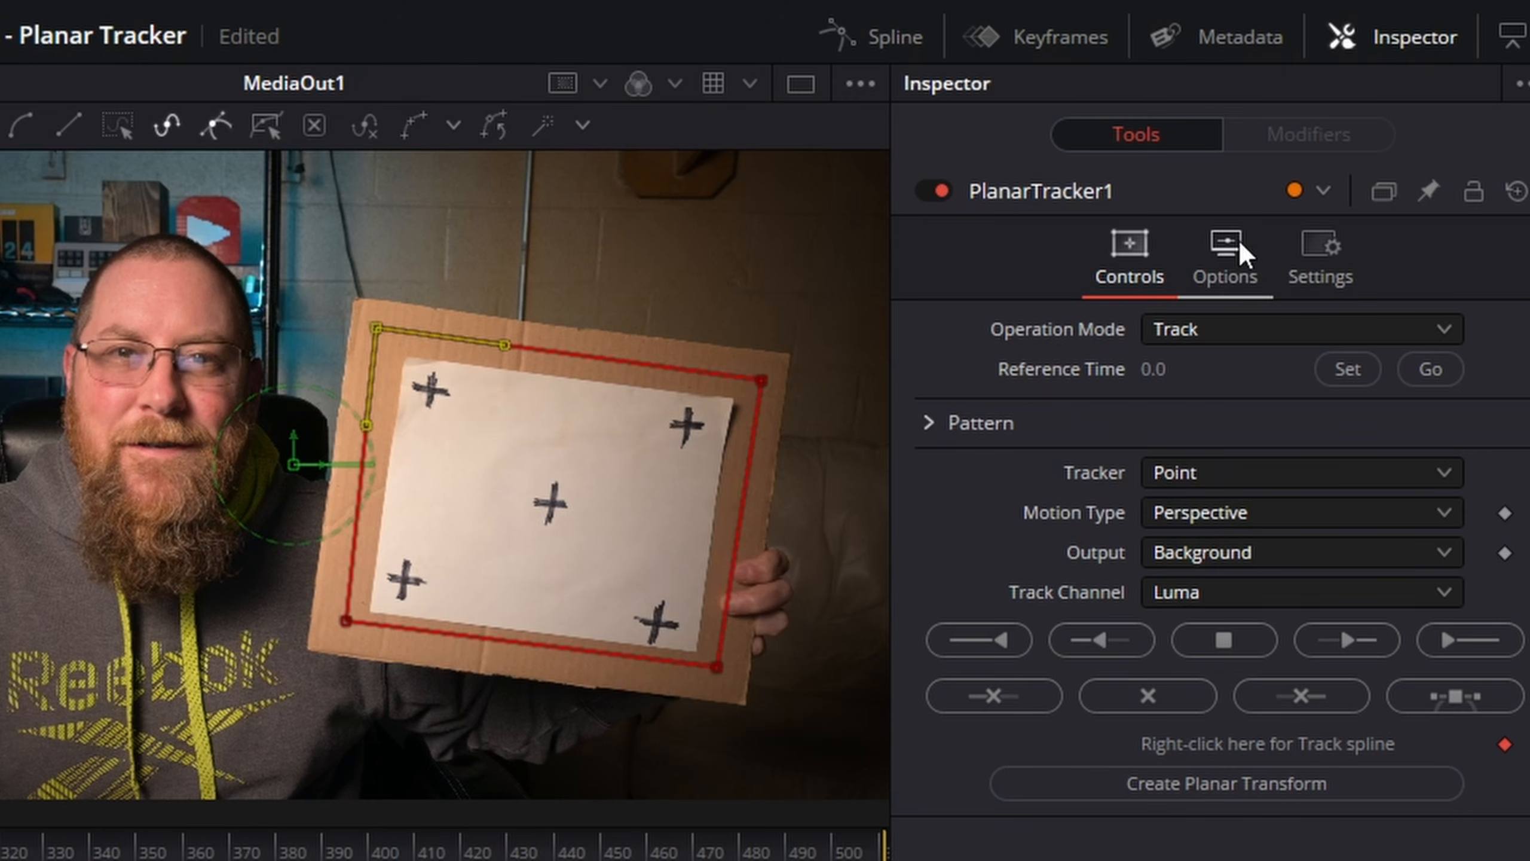
Set the planar tracker to Hybrid Point/Area and make frame 121 its reference time.
{"action": "left_click", "coordinate": [1226, 474]}
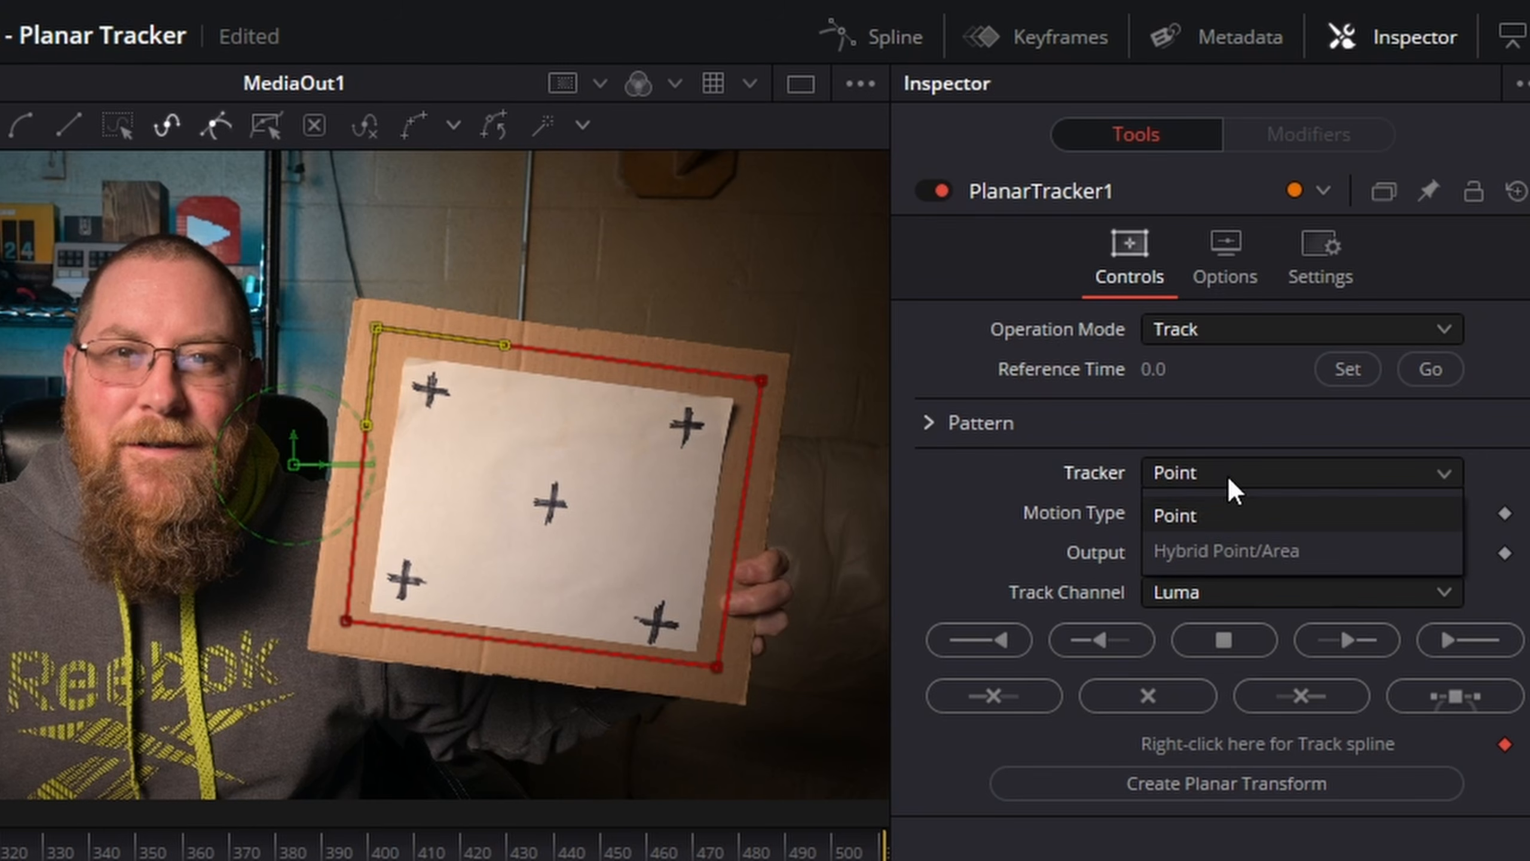
{"action": "left_click", "coordinate": [1254, 548]}
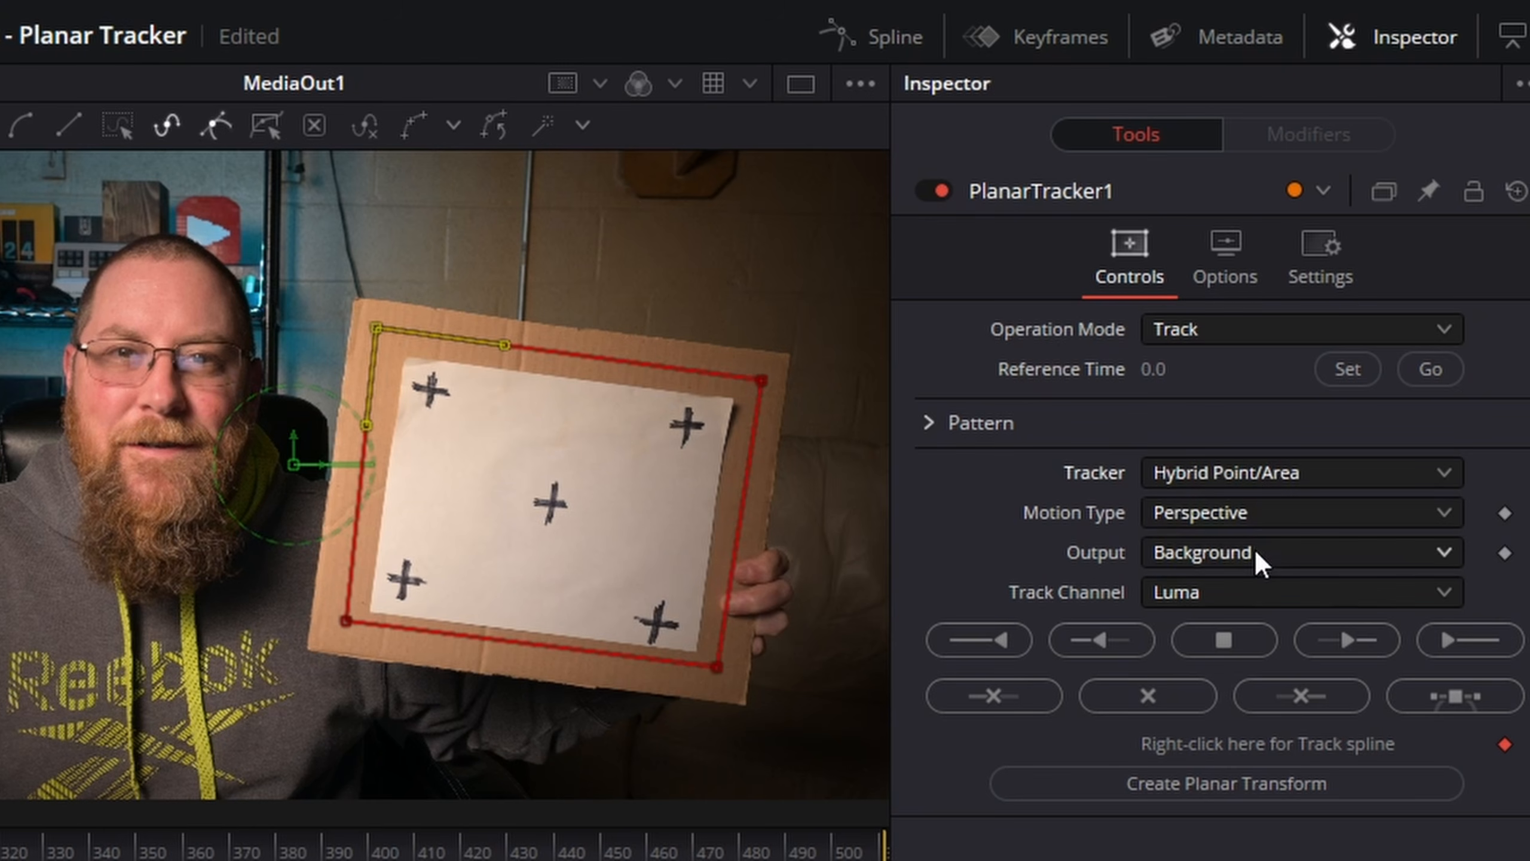
{"action": "left_click", "coordinate": [1348, 369]}
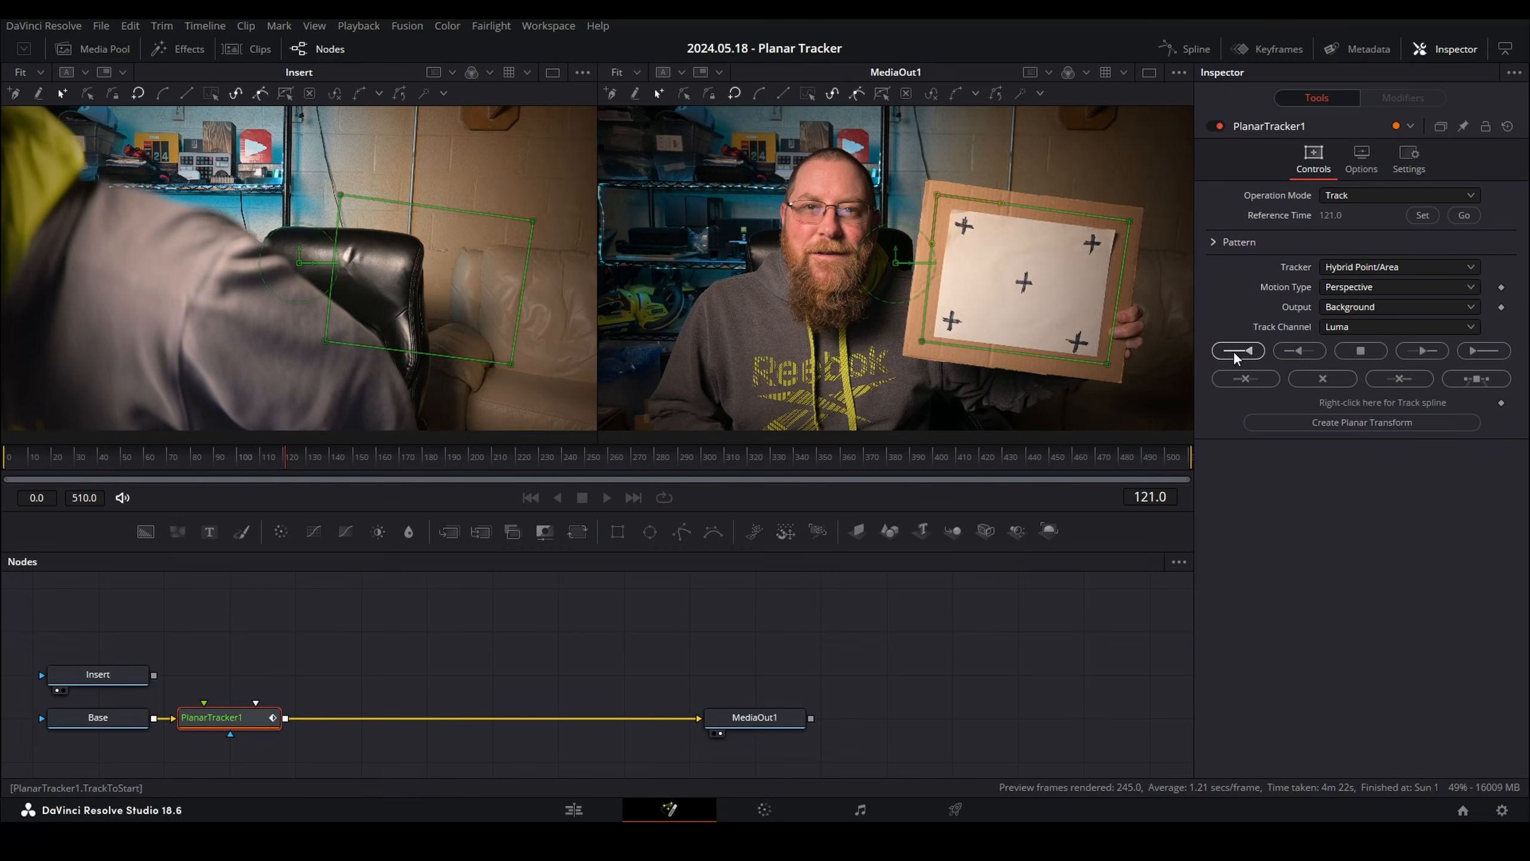
Track the cardboard back to the clip's start, return to the reference frame, and track forward to the end.
{"action": "left_click", "coordinate": [1235, 352]}
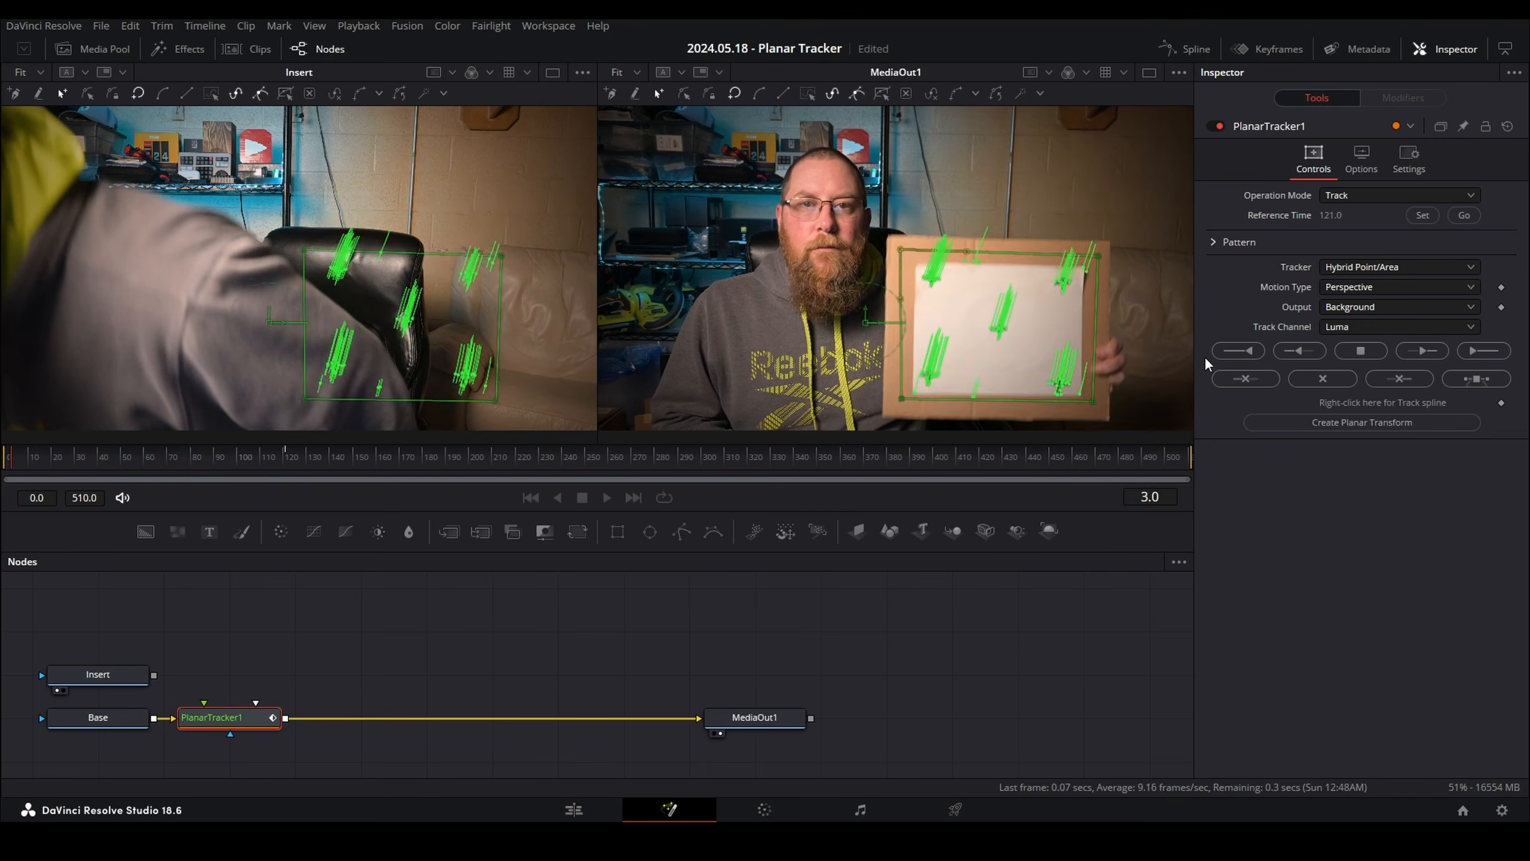
{"action": "left_click", "coordinate": [1468, 214]}
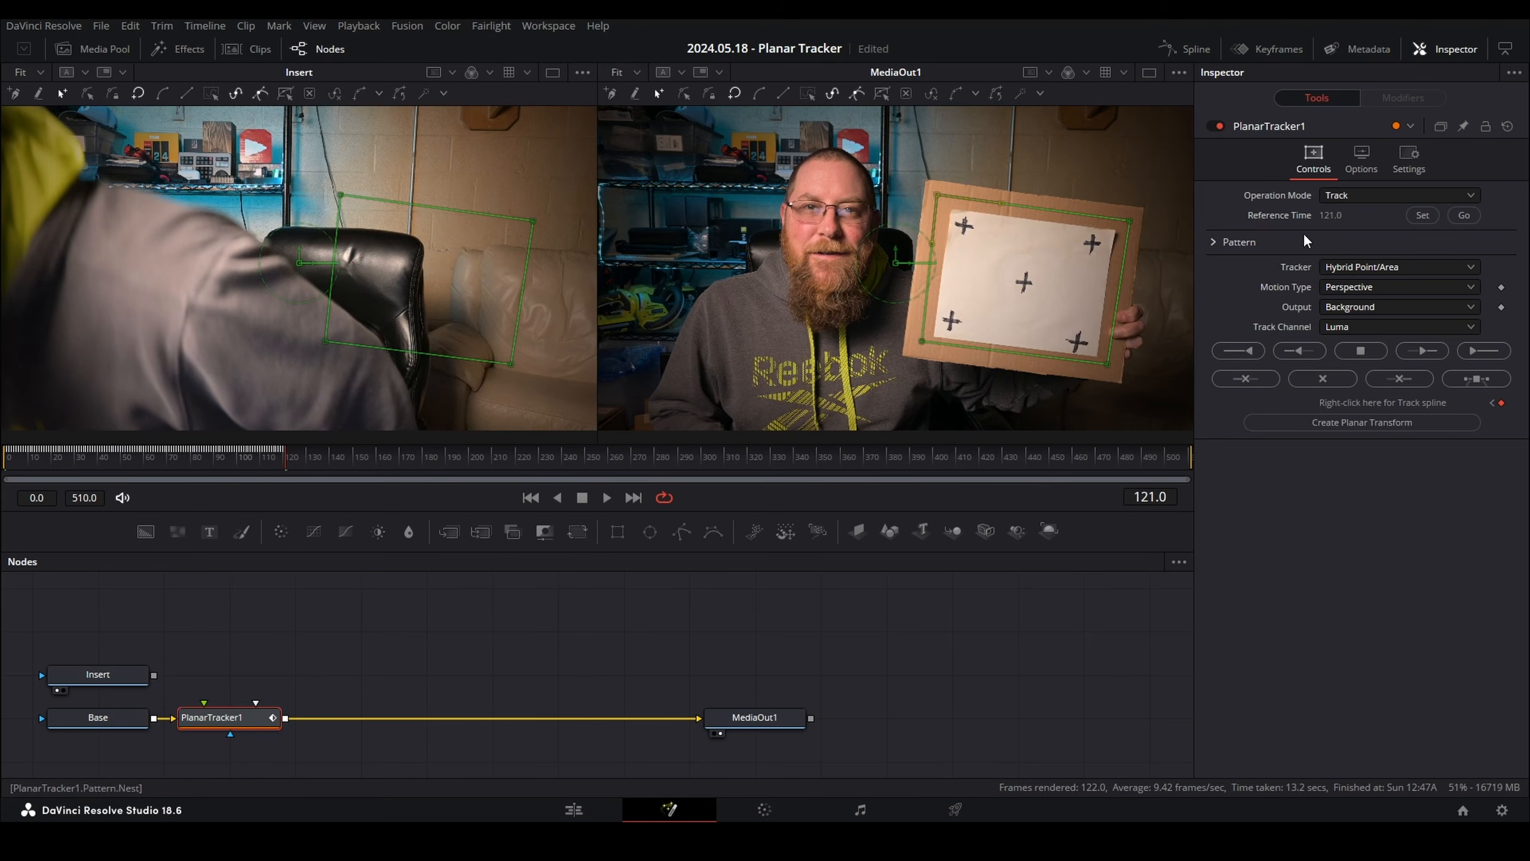
{"action": "left_click", "coordinate": [1487, 352]}
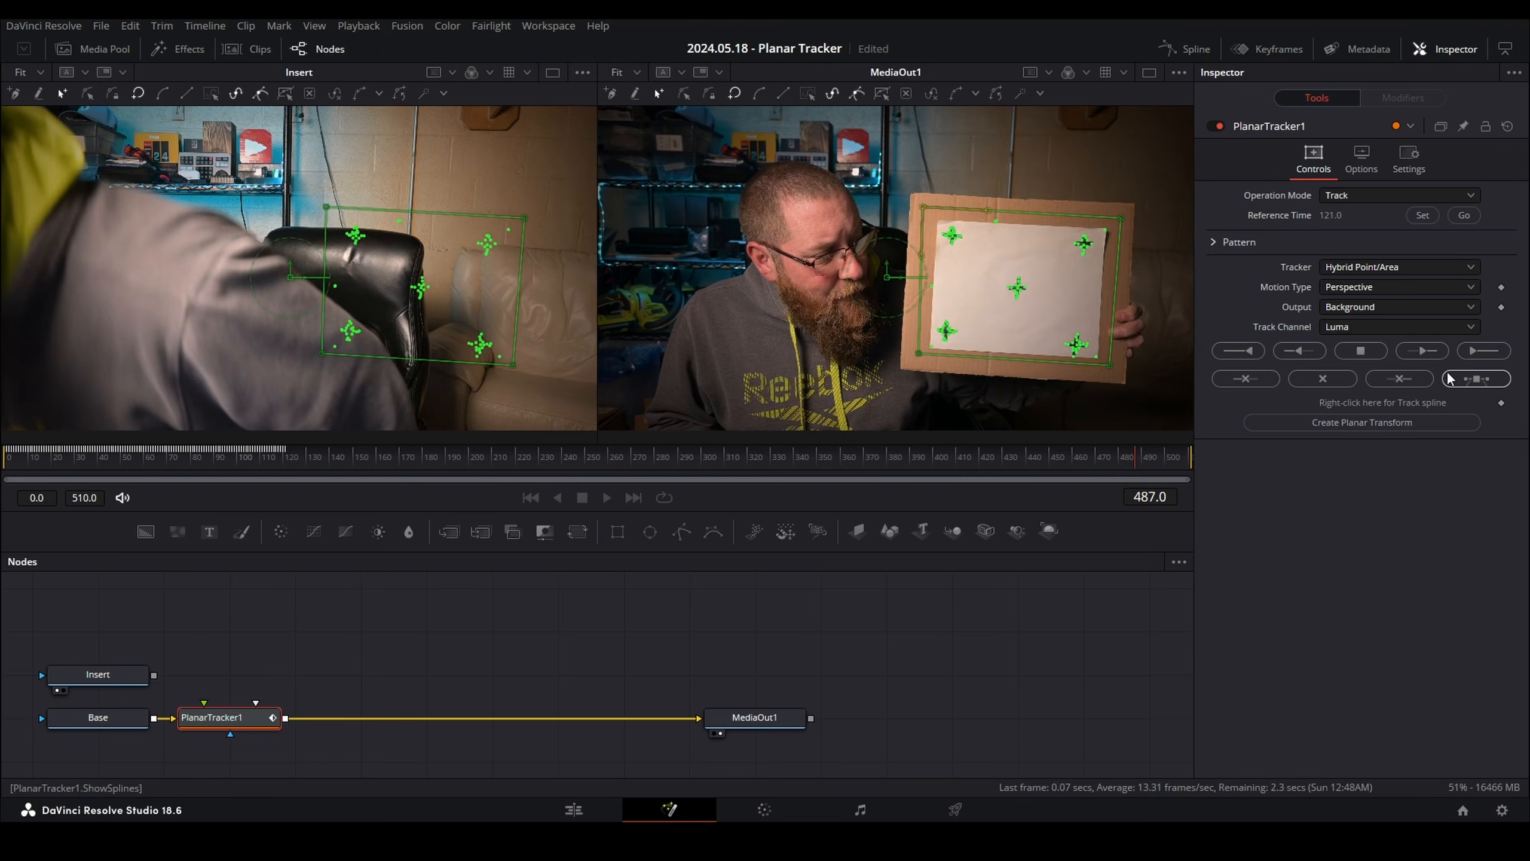
Reposition PlanarTracker1 close to MediaOut1 and move the Insert node along its row to open up the node graph.
{"action": "left_click", "coordinate": [97, 674]}
{"action": "left_click_drag", "start_coordinate": [223, 717], "coordinate": [549, 717]}
{"action": "left_click_drag", "start_coordinate": [105, 674], "coordinate": [236, 674]}
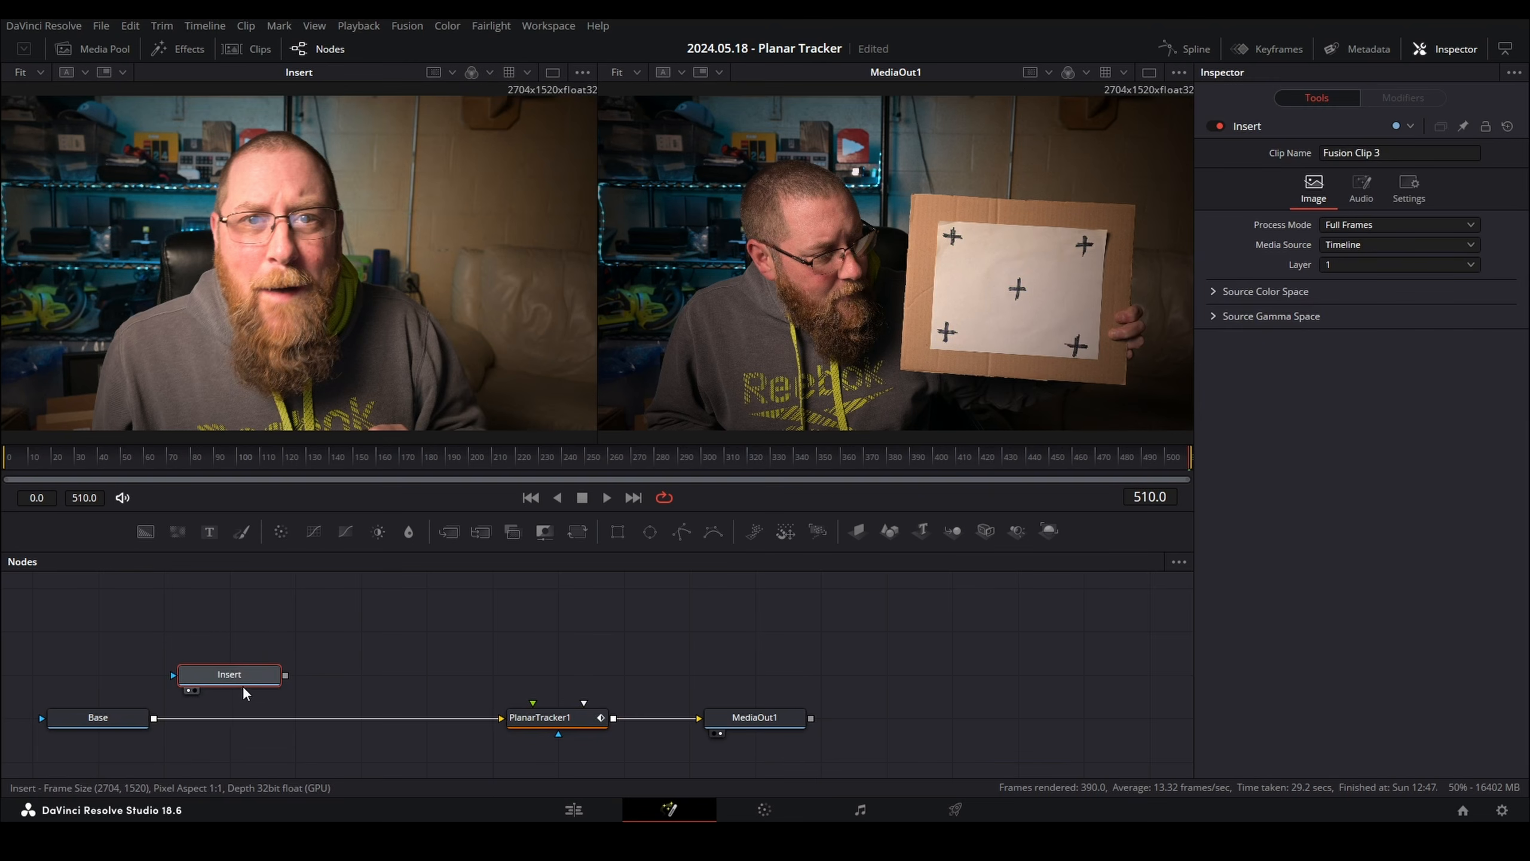
Create a Planar Transform node from PlanarTracker1 and place it above MediaOut1 in the node graph.
{"action": "left_click", "coordinate": [542, 717]}
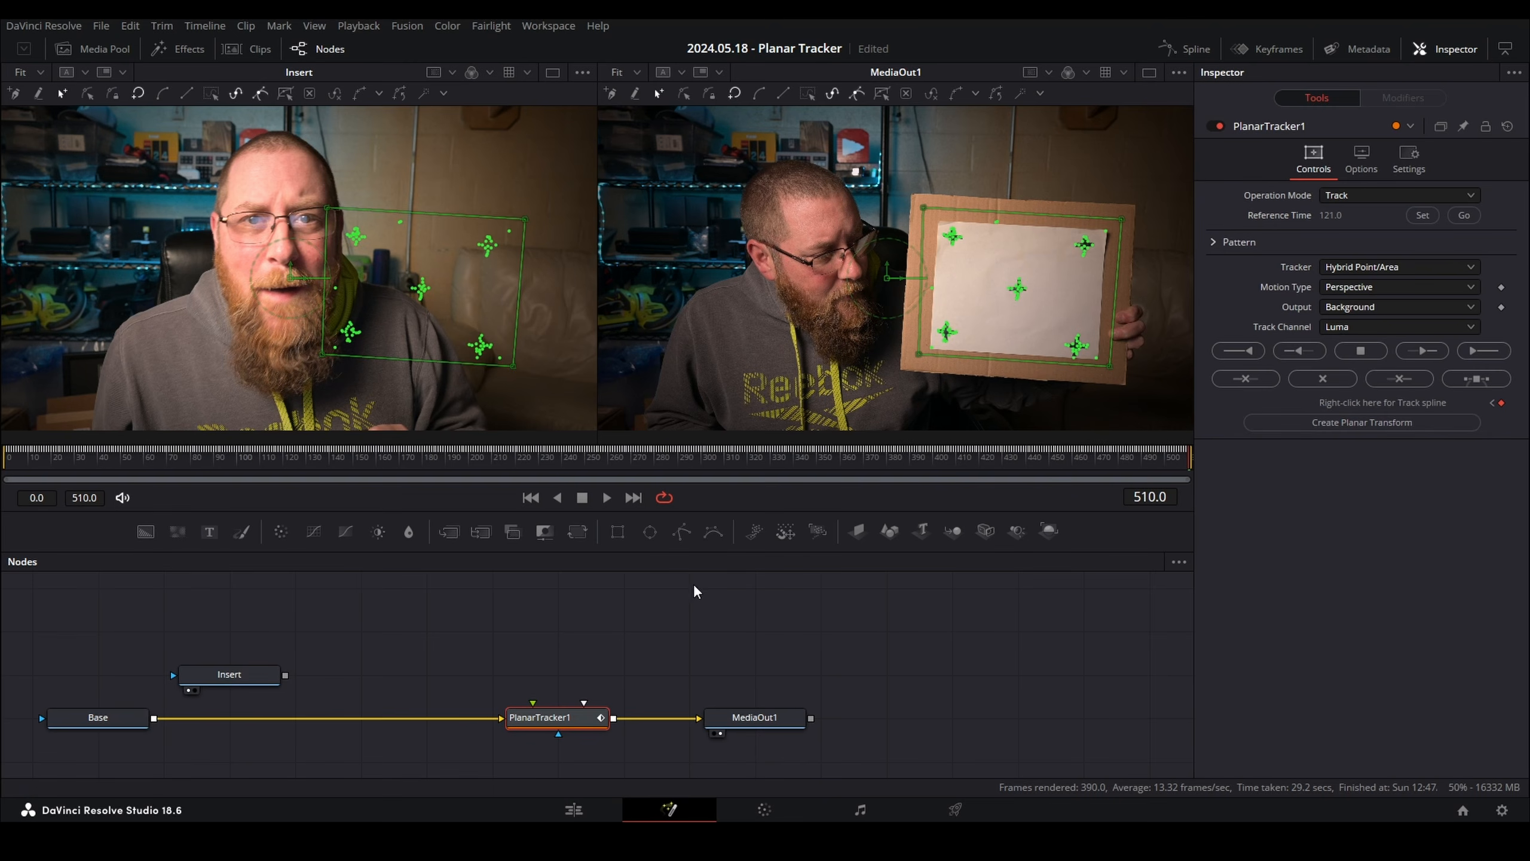
{"action": "left_click", "coordinate": [1363, 423]}
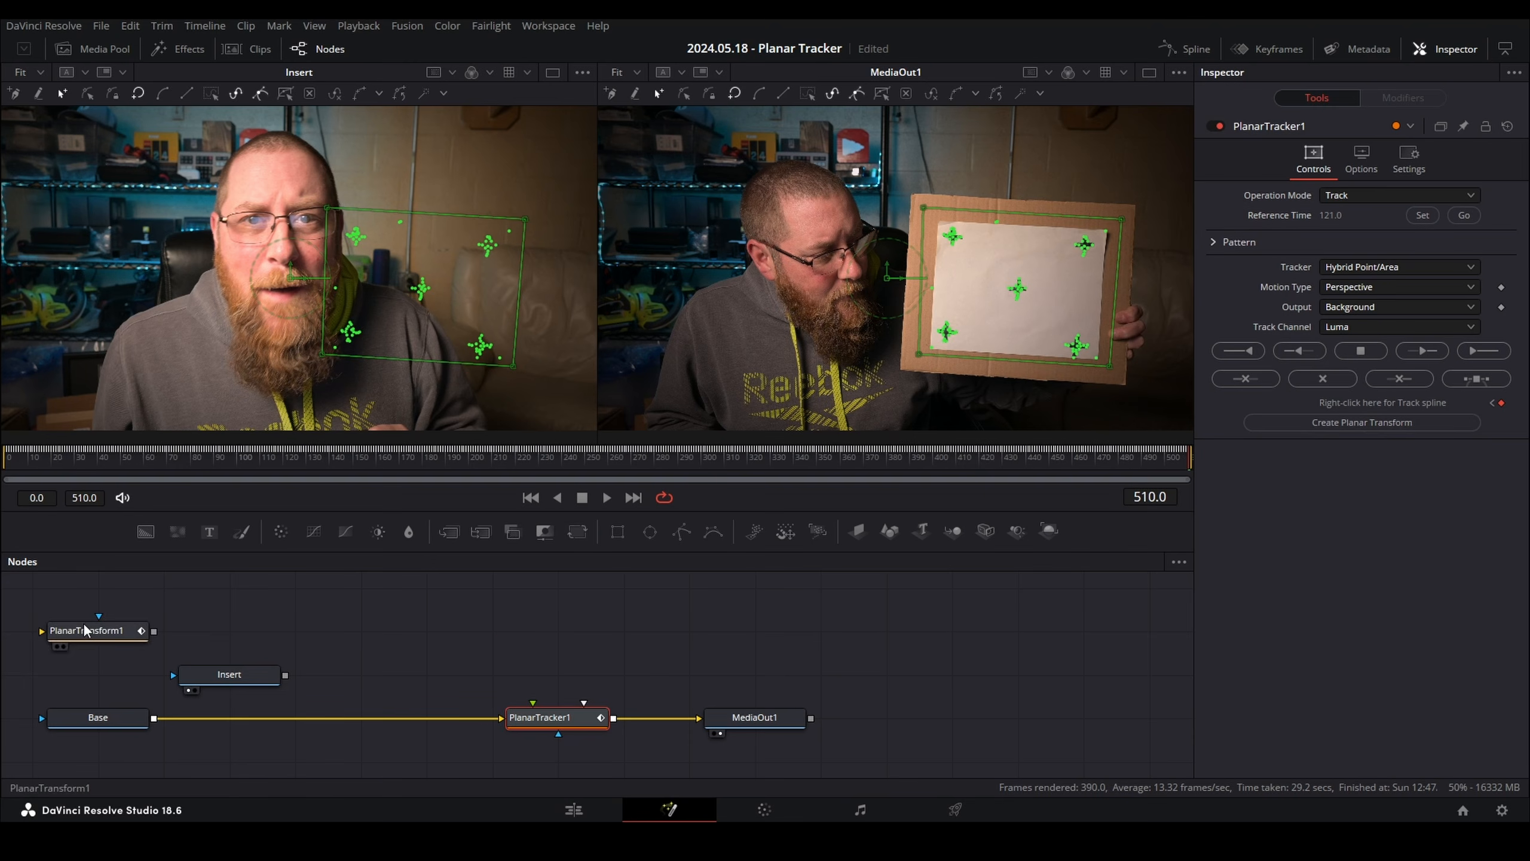
{"action": "left_click_drag", "start_coordinate": [83, 627], "coordinate": [284, 631]}
{"action": "left_click_drag", "start_coordinate": [397, 636], "coordinate": [798, 638]}
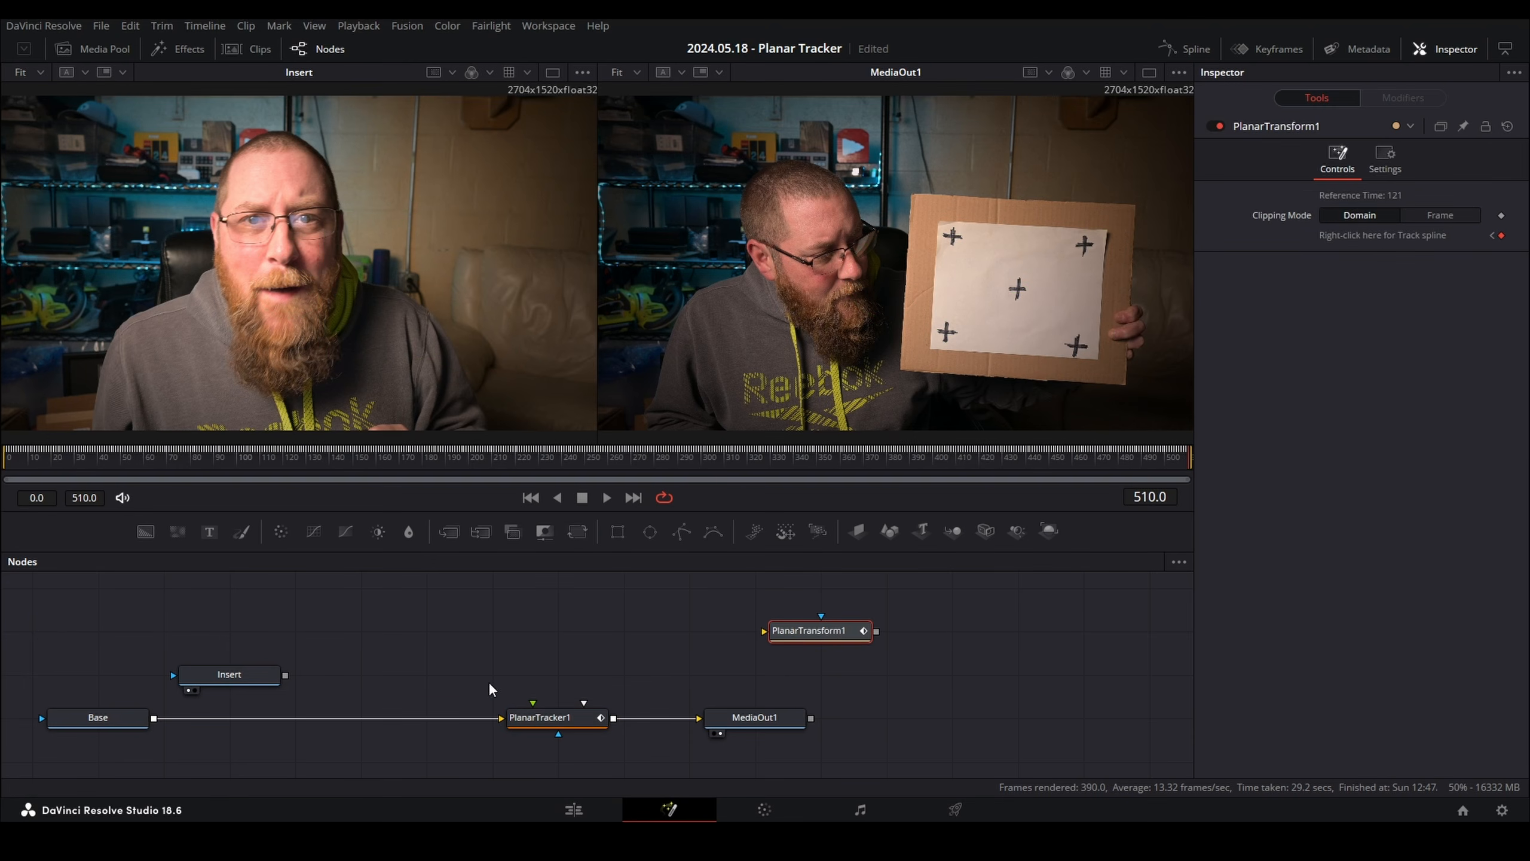
Switch PlanarTracker1's operation mode to Corner Pin.
{"action": "left_click", "coordinate": [545, 718]}
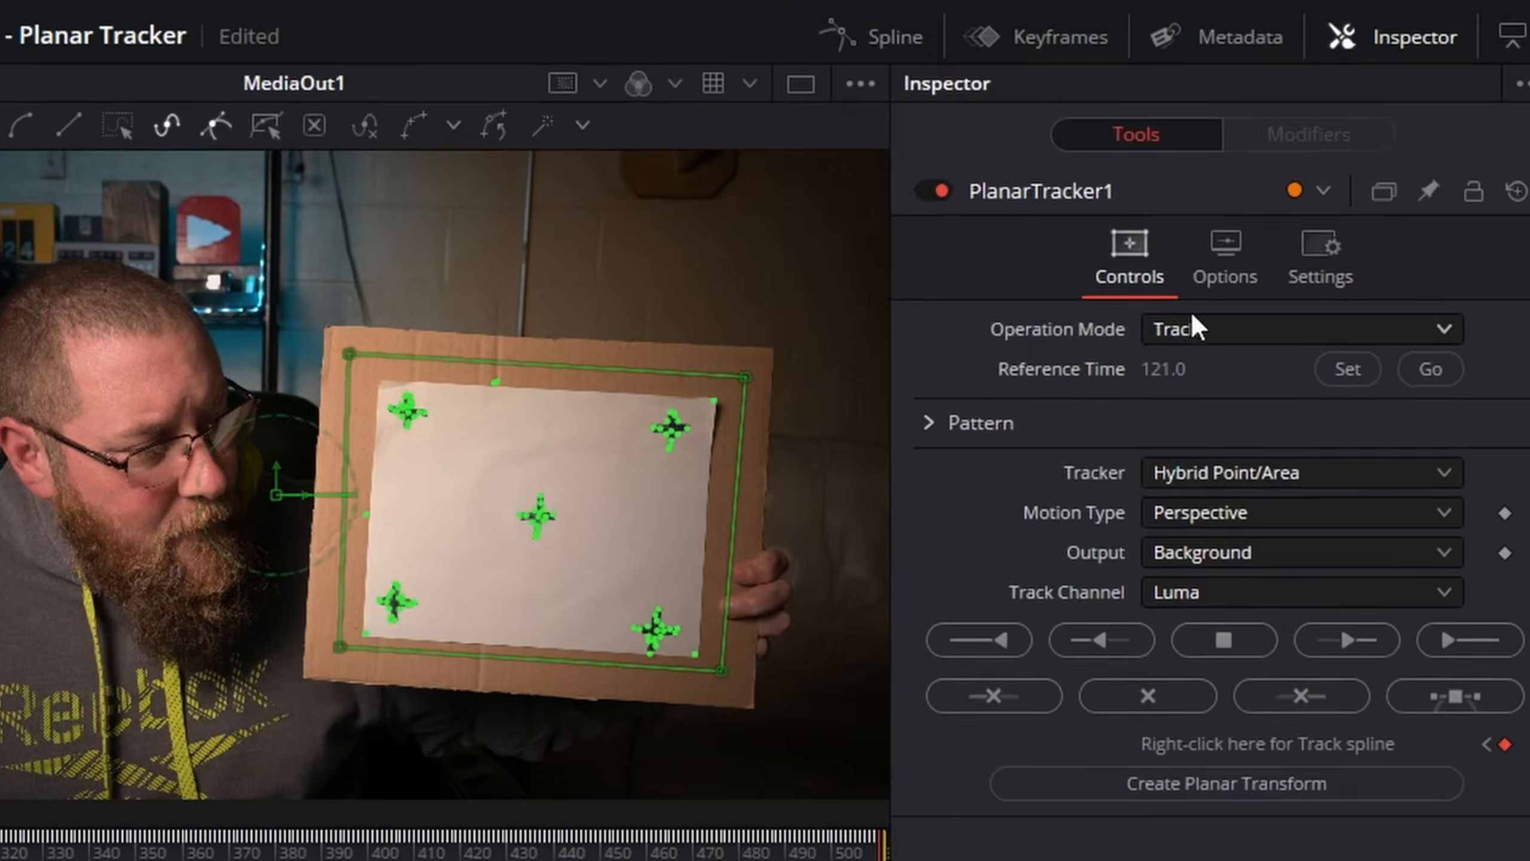
{"action": "left_click", "coordinate": [1217, 330]}
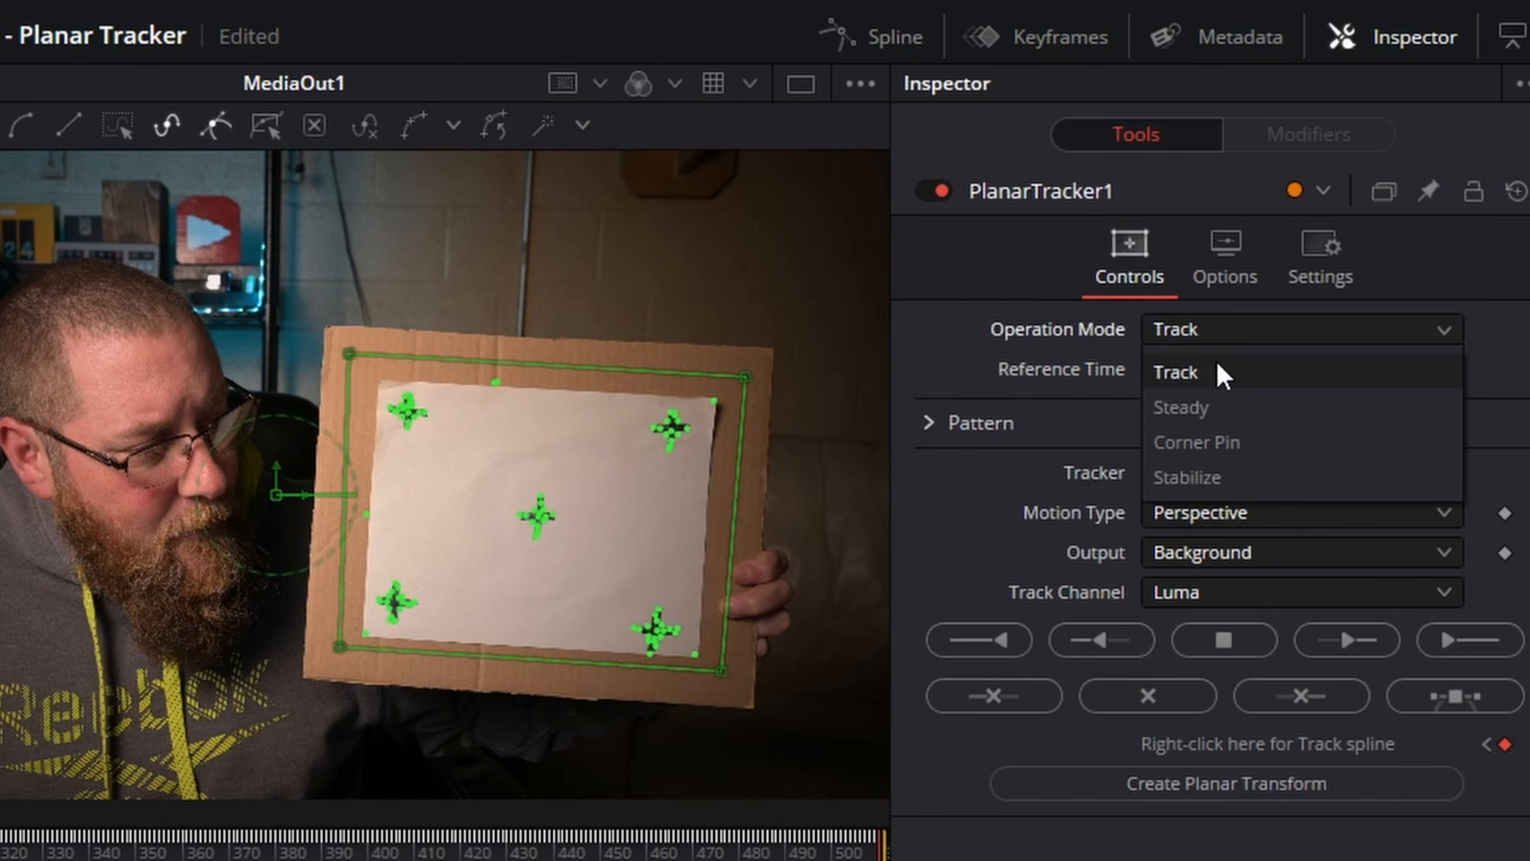
{"action": "left_click", "coordinate": [1215, 441]}
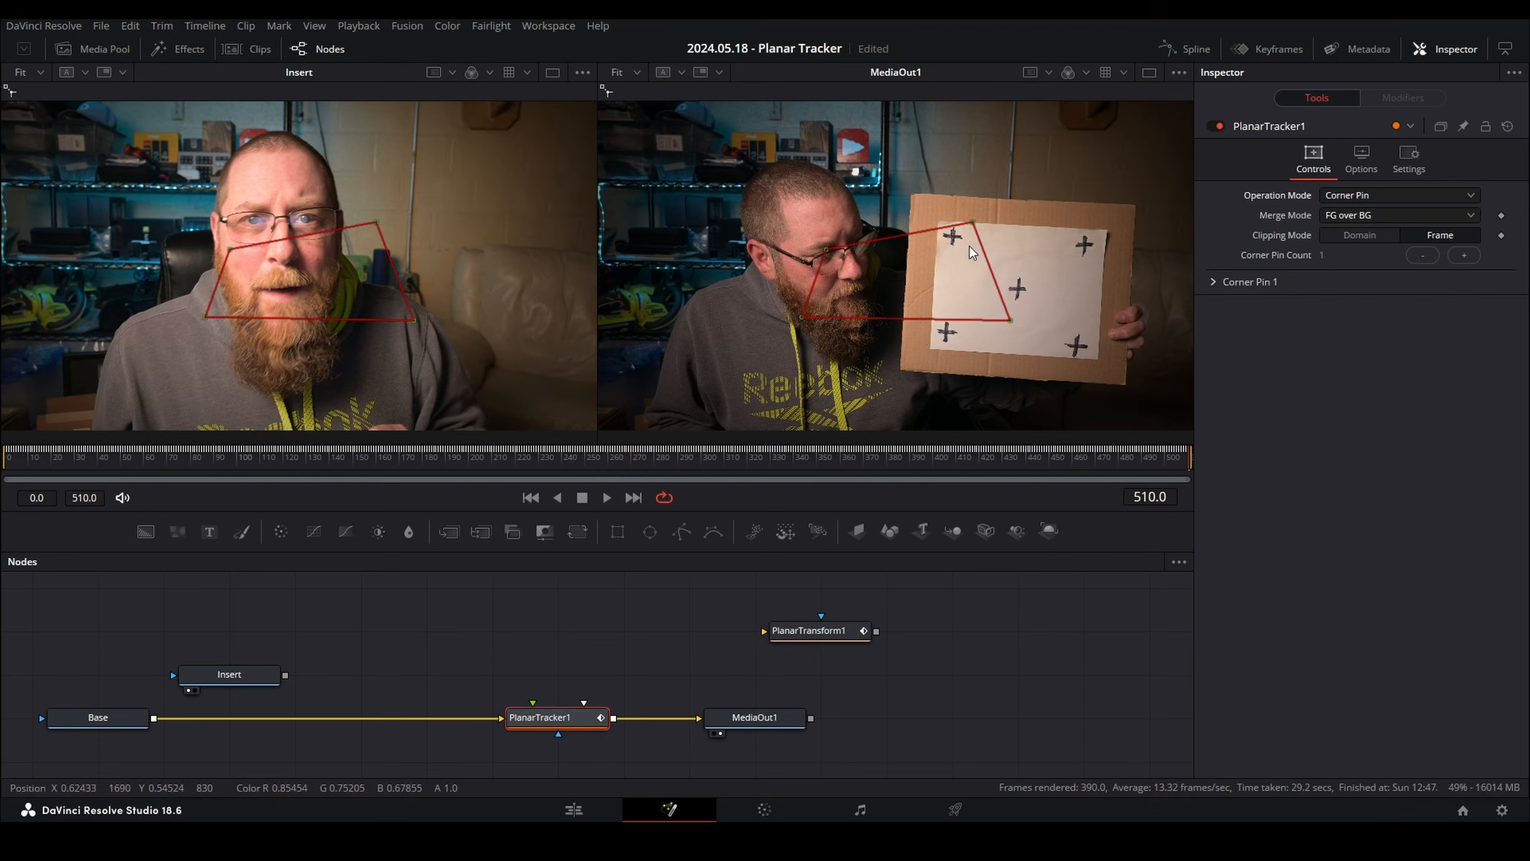
Place the four corner-pin corners on the held cardboard so they frame the white paper just outside its edges.
{"action": "left_click_drag", "start_coordinate": [448, 381], "coordinate": [453, 384]}
{"action": "left_click_drag", "start_coordinate": [976, 223], "coordinate": [1122, 217]}
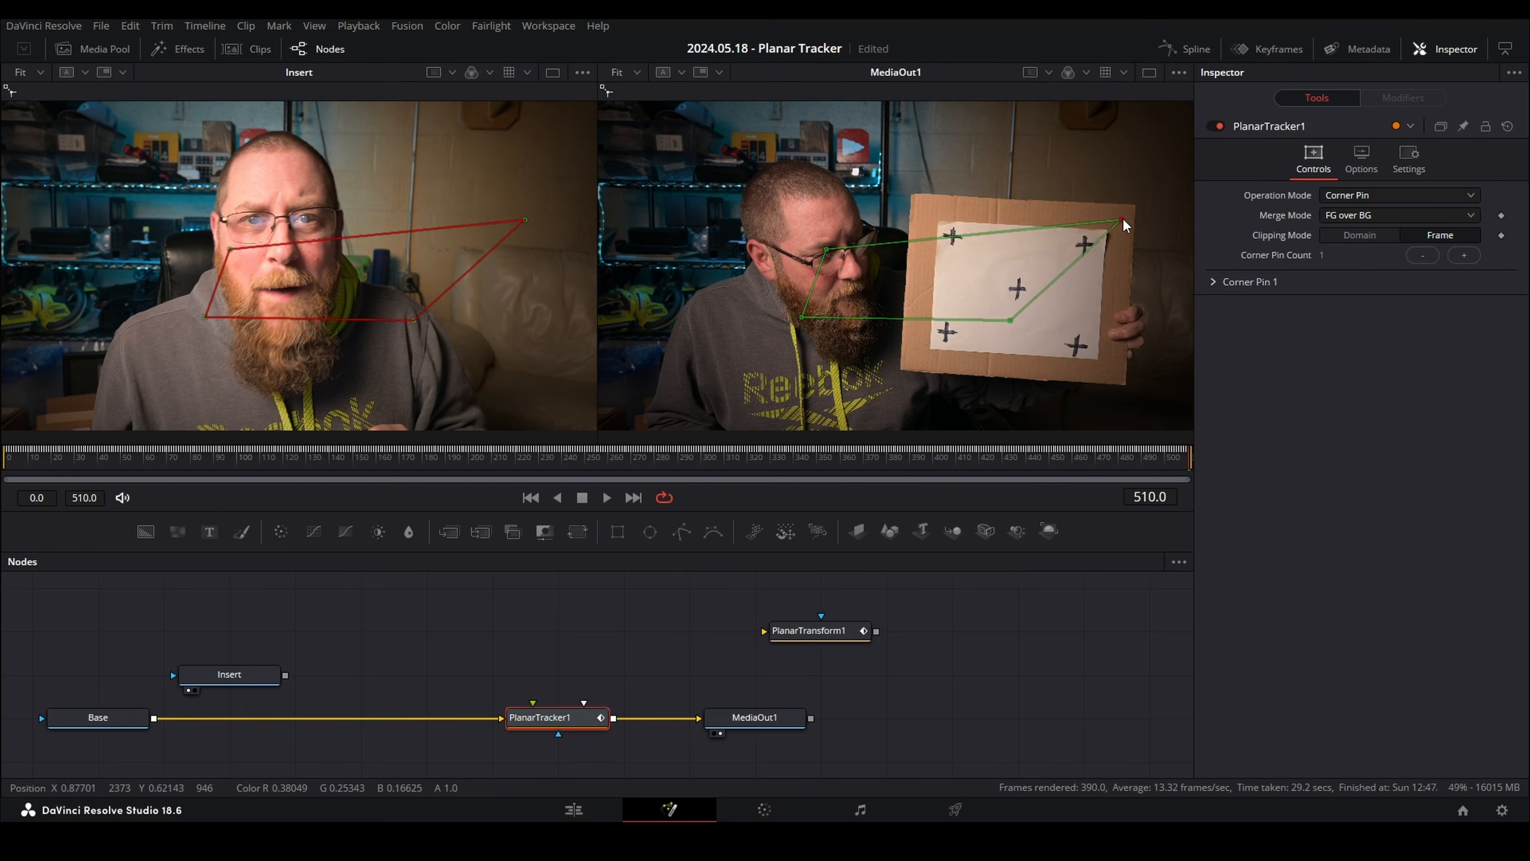
{"action": "left_click_drag", "start_coordinate": [1008, 321], "coordinate": [1108, 368]}
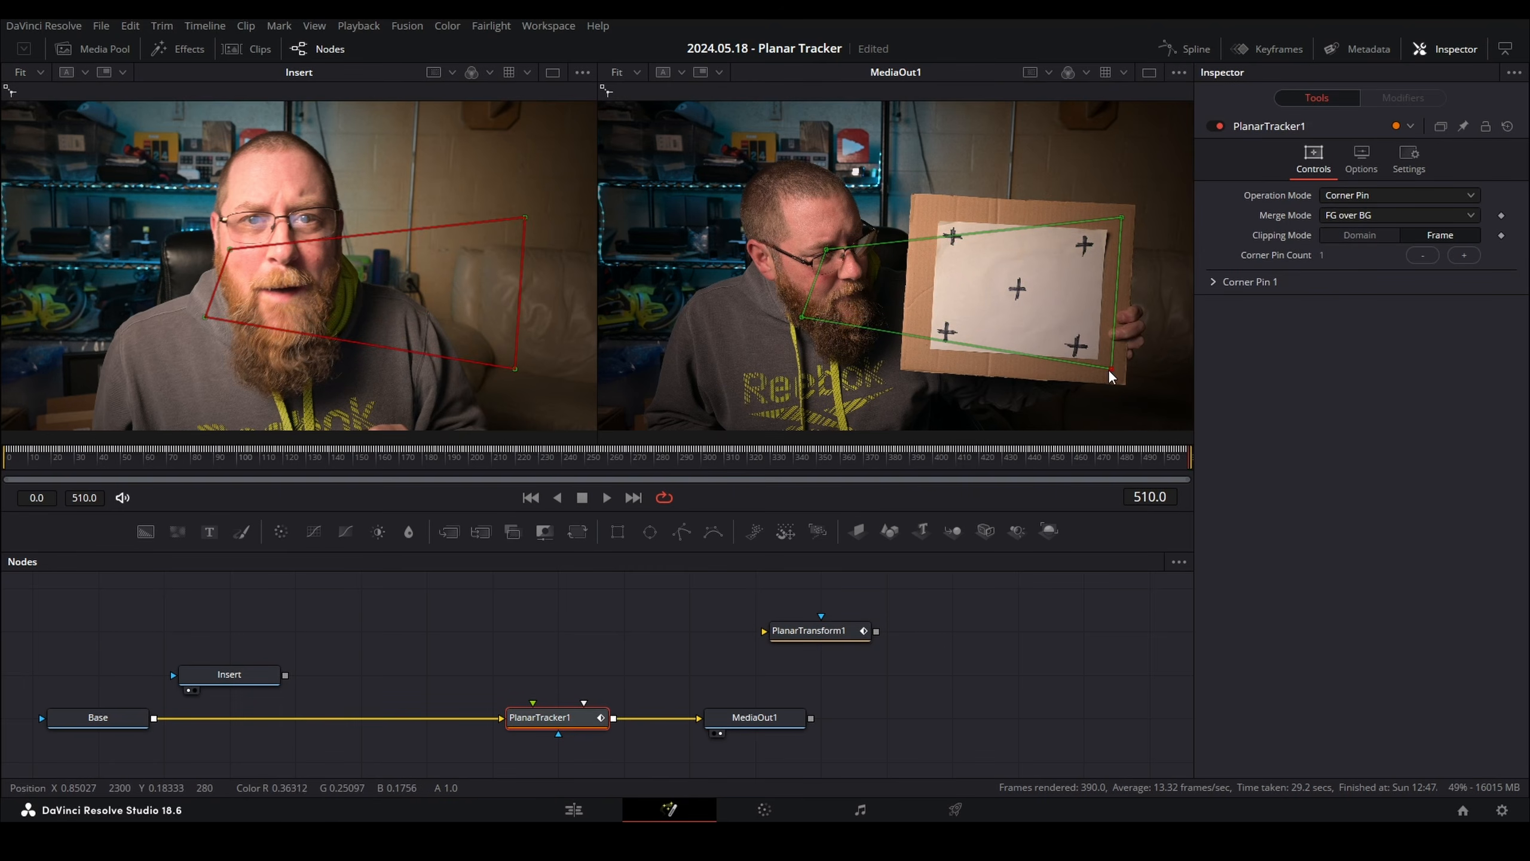
{"action": "left_click_drag", "start_coordinate": [802, 318], "coordinate": [915, 357]}
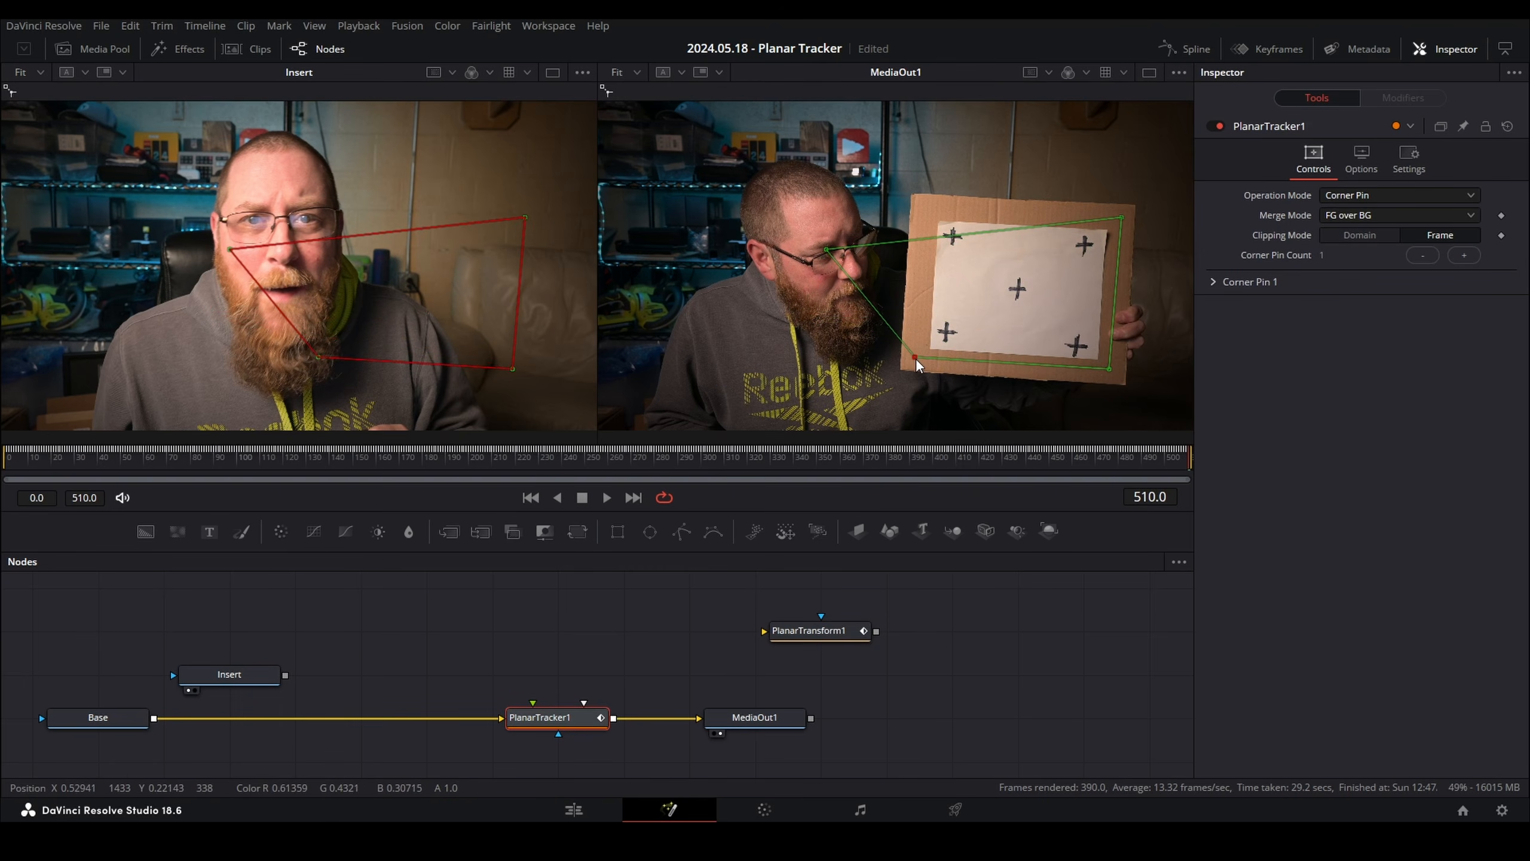
{"action": "left_click_drag", "start_coordinate": [826, 248], "coordinate": [923, 205]}
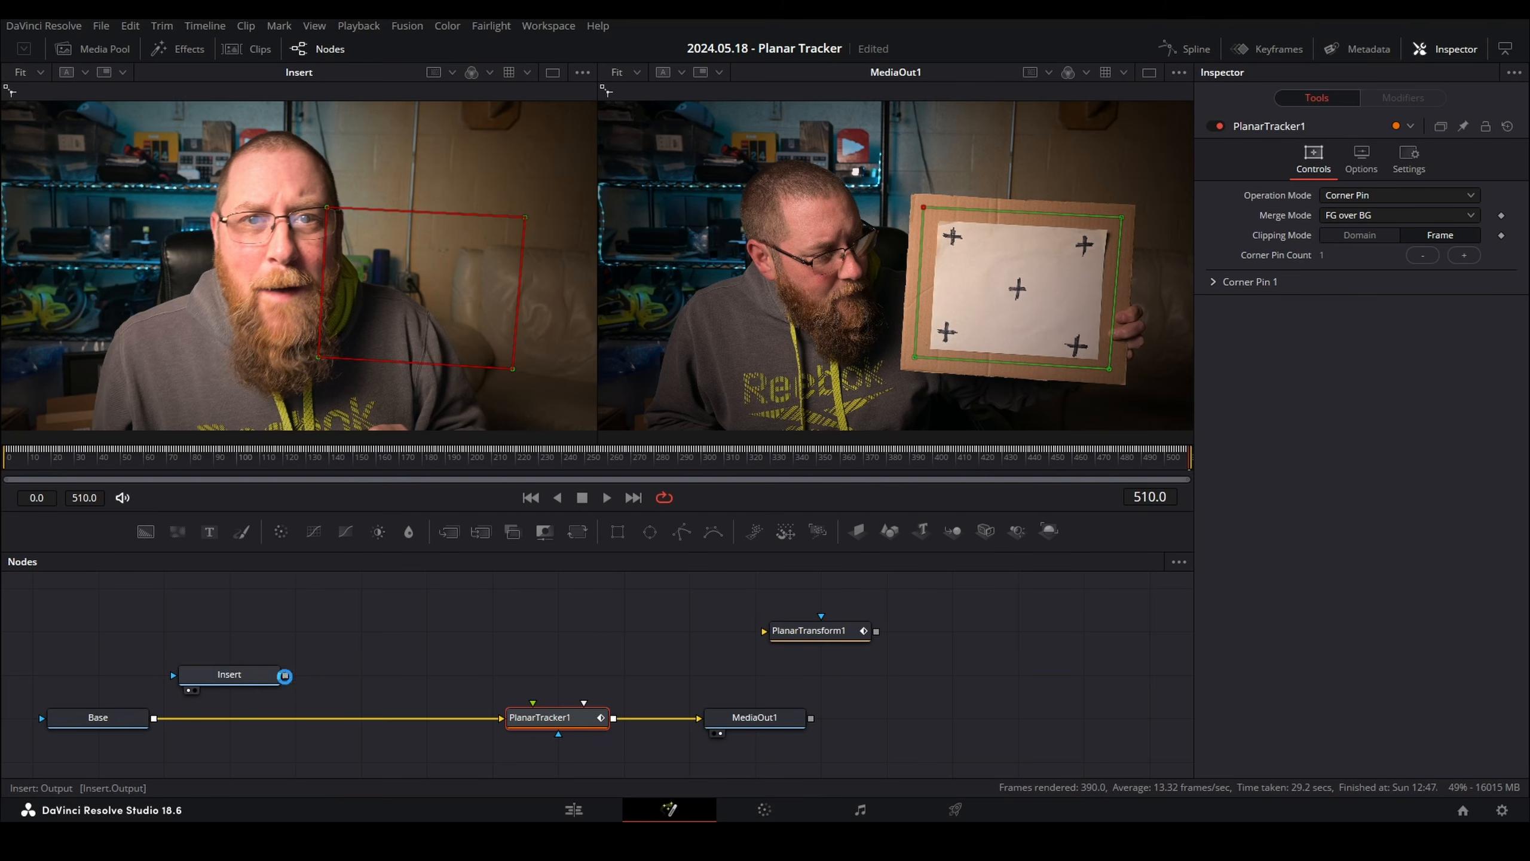
Feed the Insert node into PlanarTracker1's foreground input and inspect the pinned footage up close.
{"action": "left_click_drag", "start_coordinate": [285, 676], "coordinate": [533, 703]}
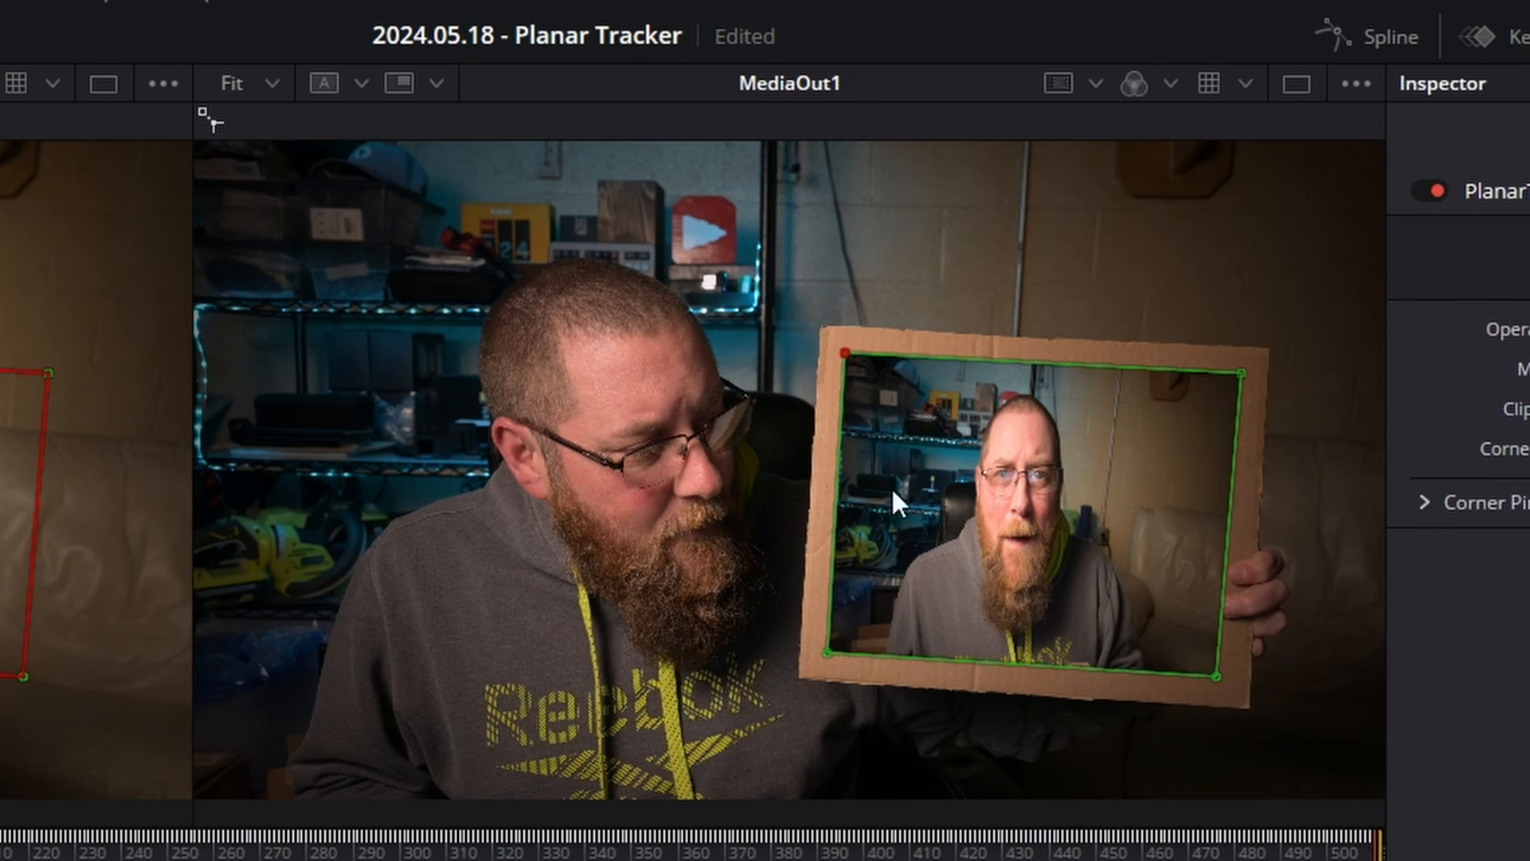
{"action": "scroll", "coordinate": [1048, 514], "scroll_direction": "up", "scroll_amount": 4}
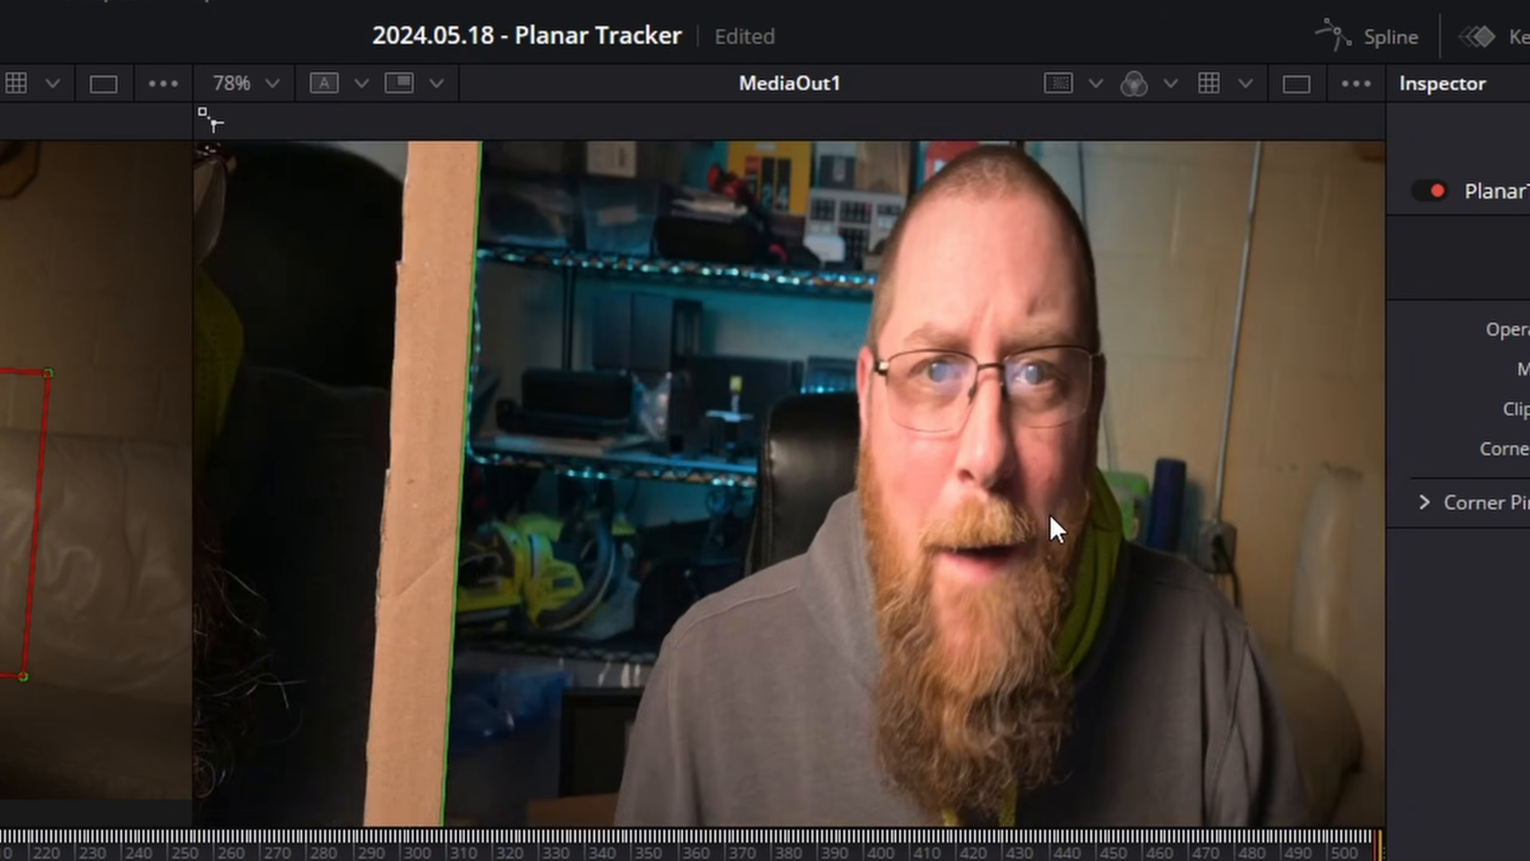
{"action": "scroll", "coordinate": [1050, 511], "scroll_direction": "down", "scroll_amount": 4}
{"action": "left_click_drag", "start_coordinate": [944, 530], "coordinate": [825, 533]}
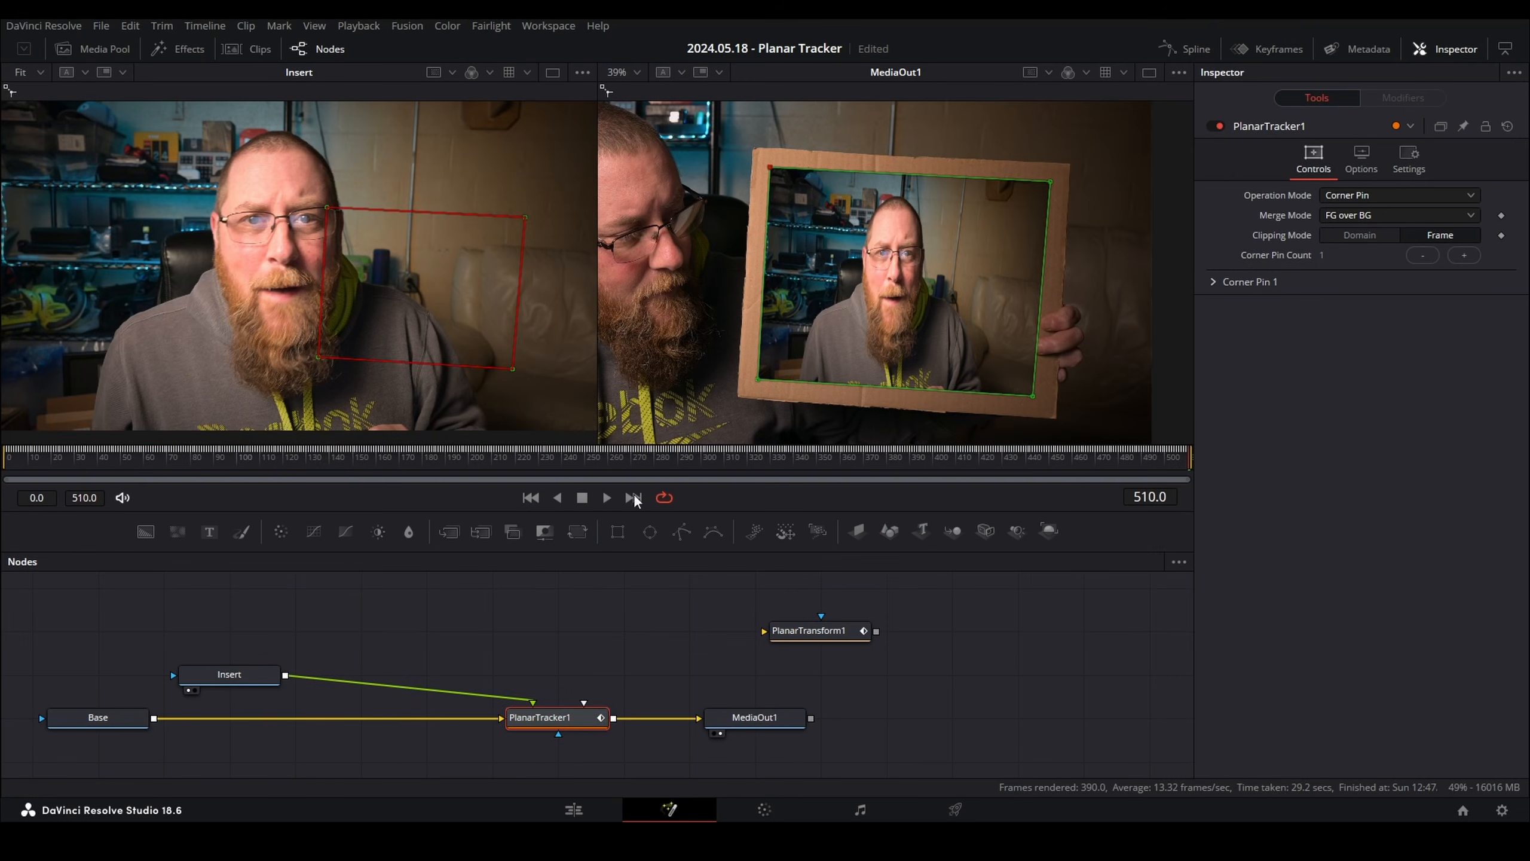
Disconnect the Insert node from PlanarTracker1's foreground input.
{"action": "left_click", "coordinate": [507, 698]}
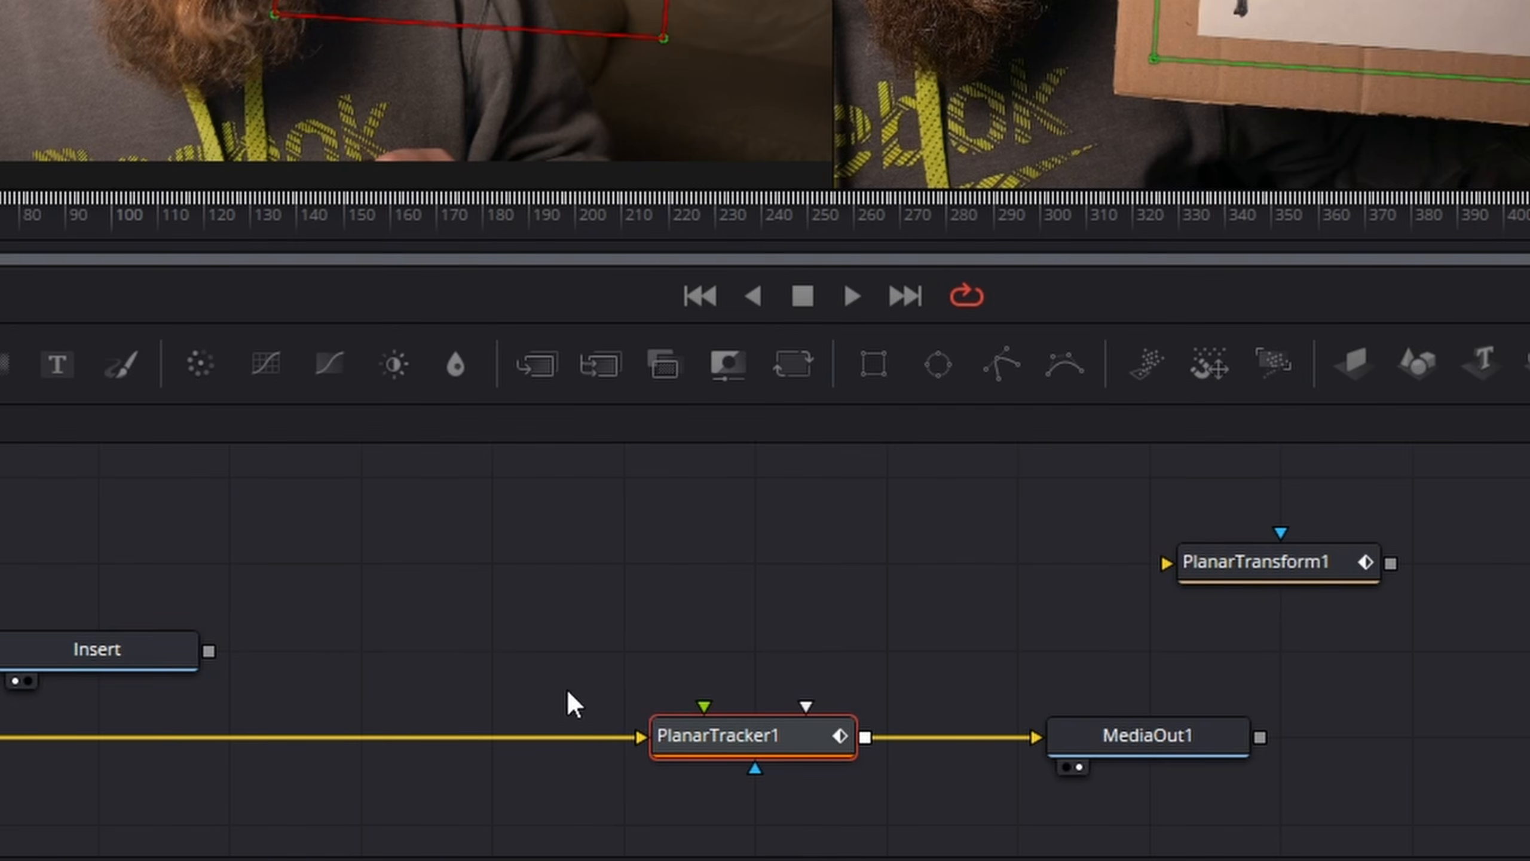
{"action": "key", "text": "ctrl+z"}
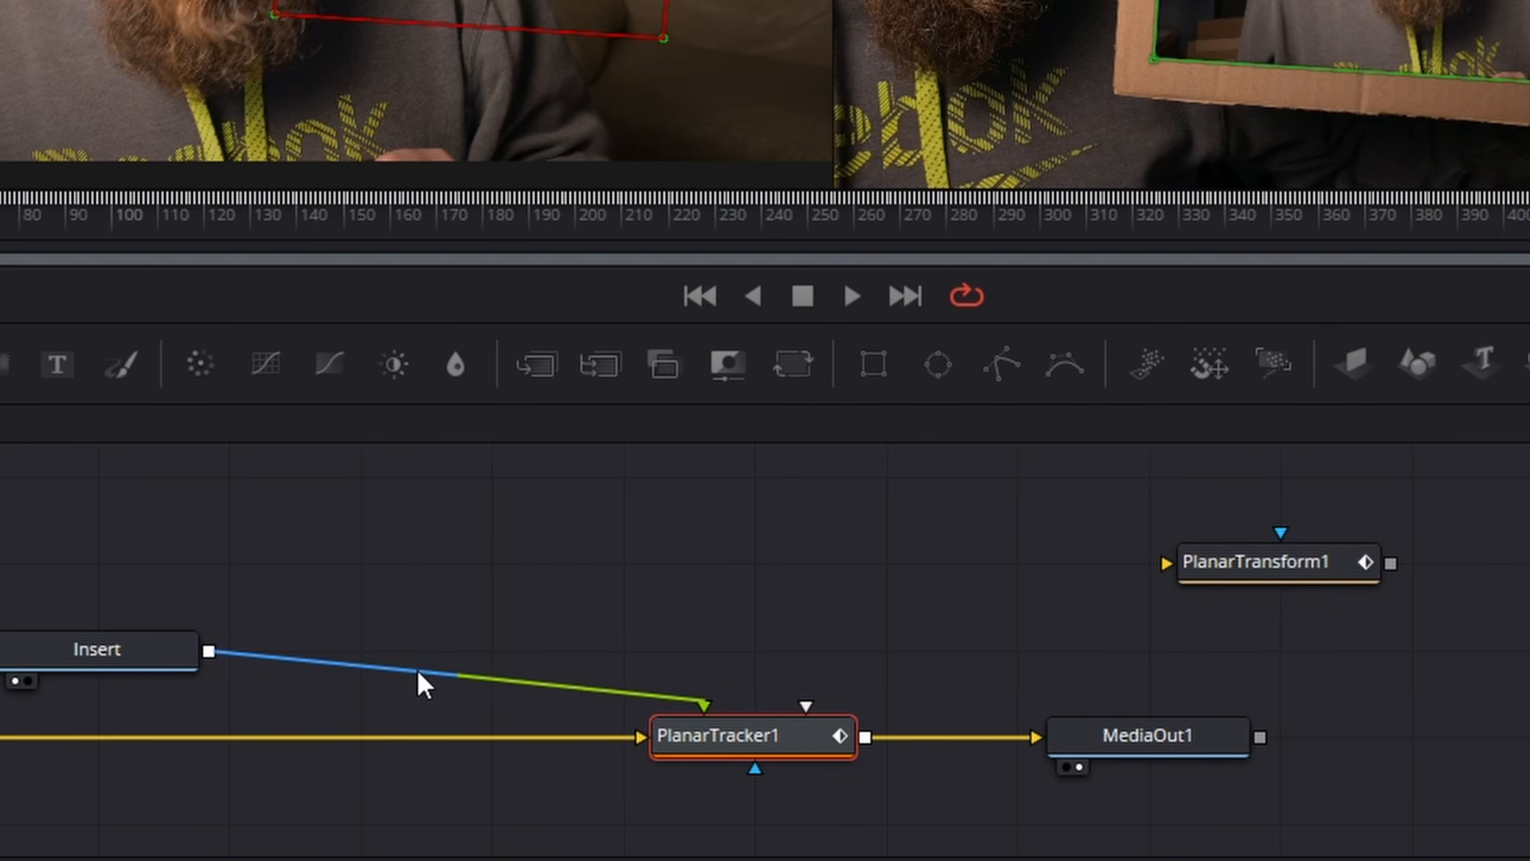
{"action": "left_click", "coordinate": [543, 680]}
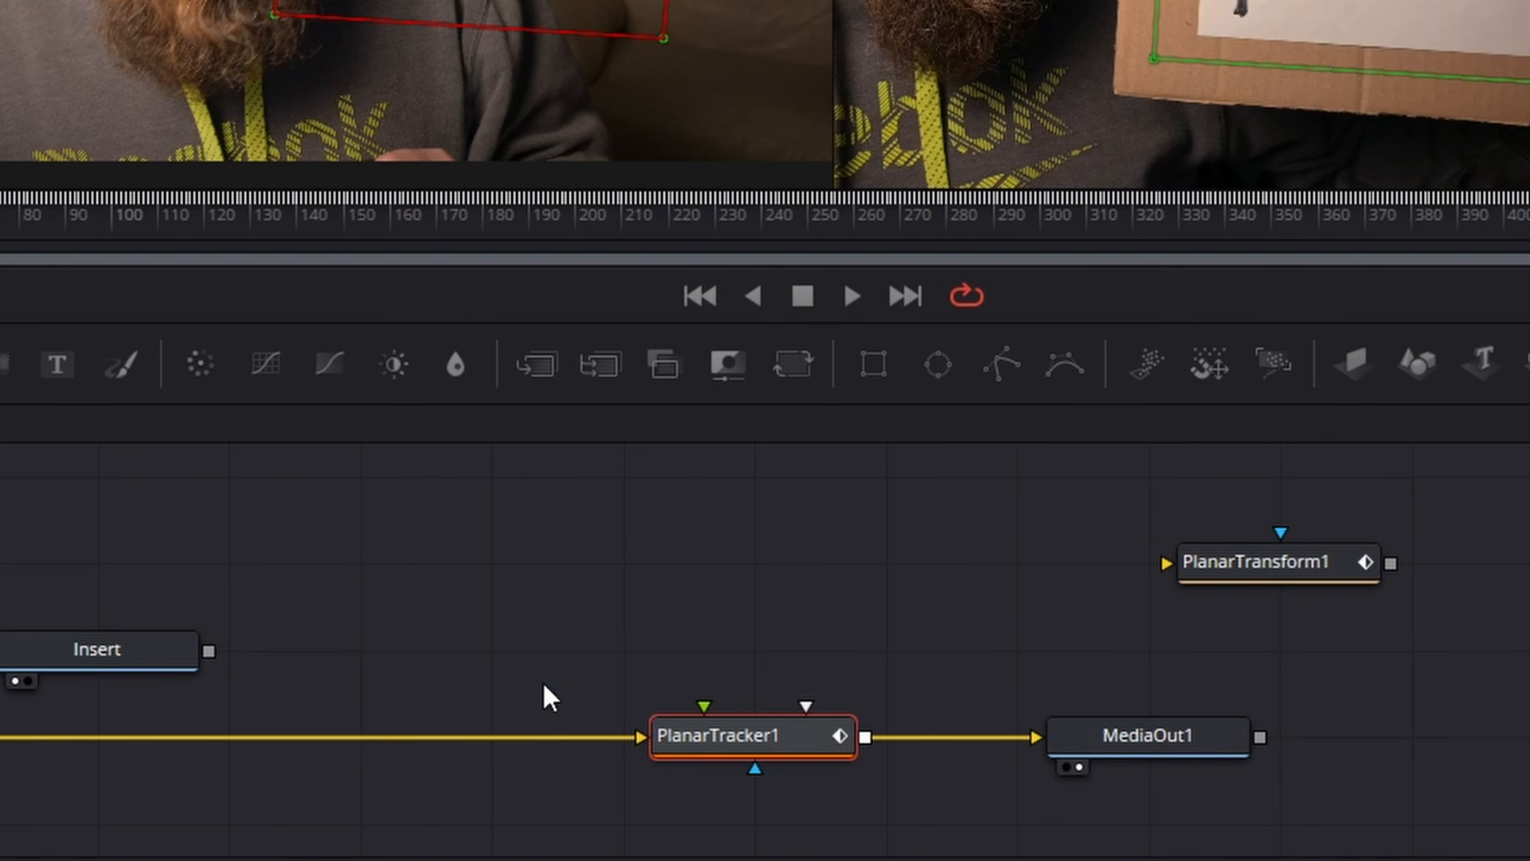
Move PlanarTransform1 level with Insert and pull PlanarTracker1 out of the Base to MediaOut1 connection, parking it above MediaOut1.
{"action": "left_click_drag", "start_coordinate": [1281, 563], "coordinate": [723, 651]}
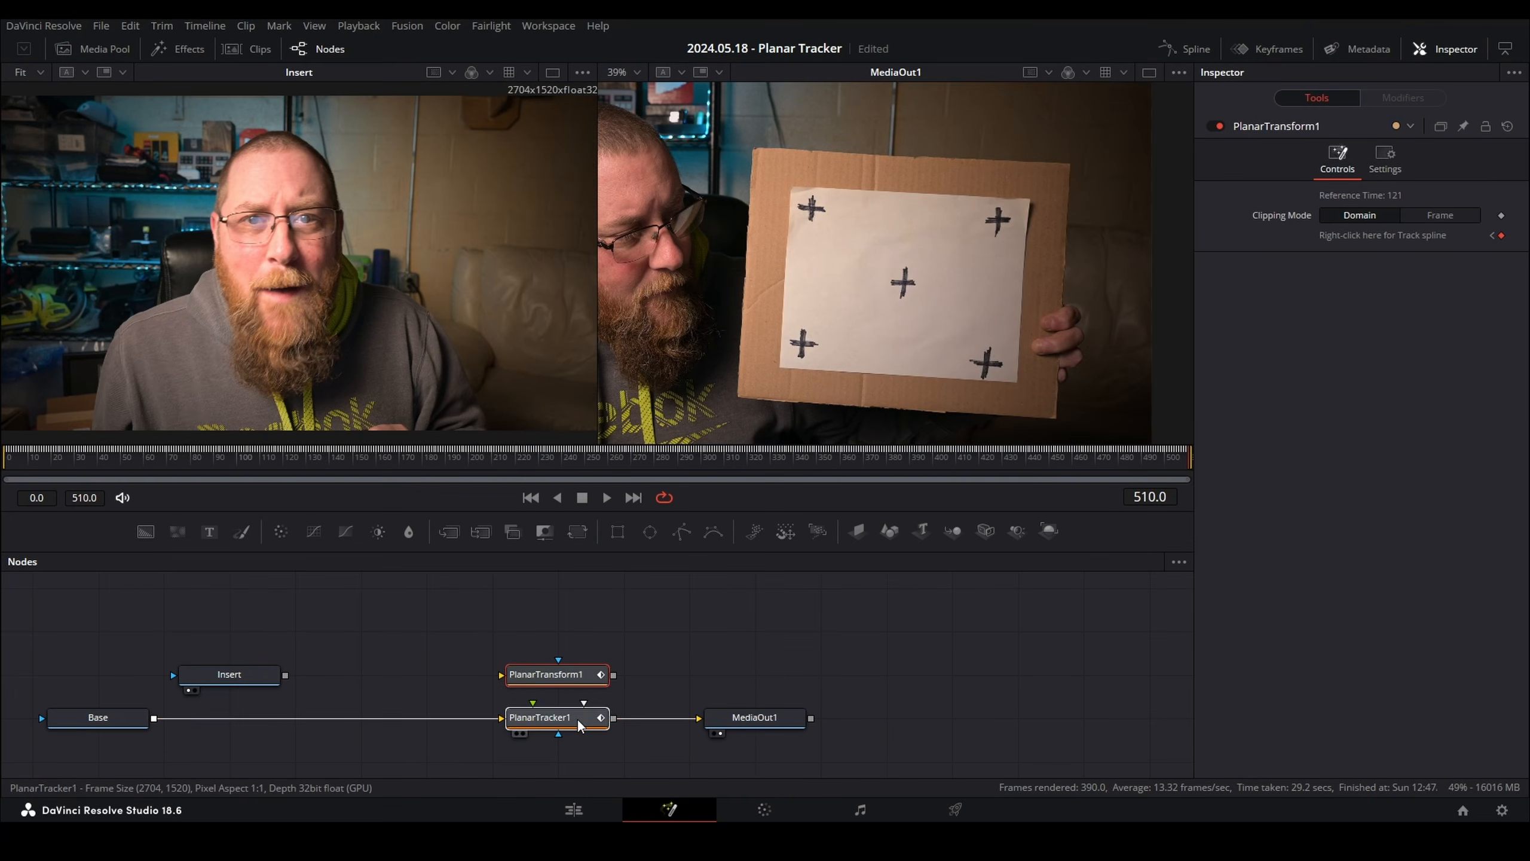
{"action": "left_click_drag", "start_coordinate": [602, 718], "coordinate": [865, 630]}
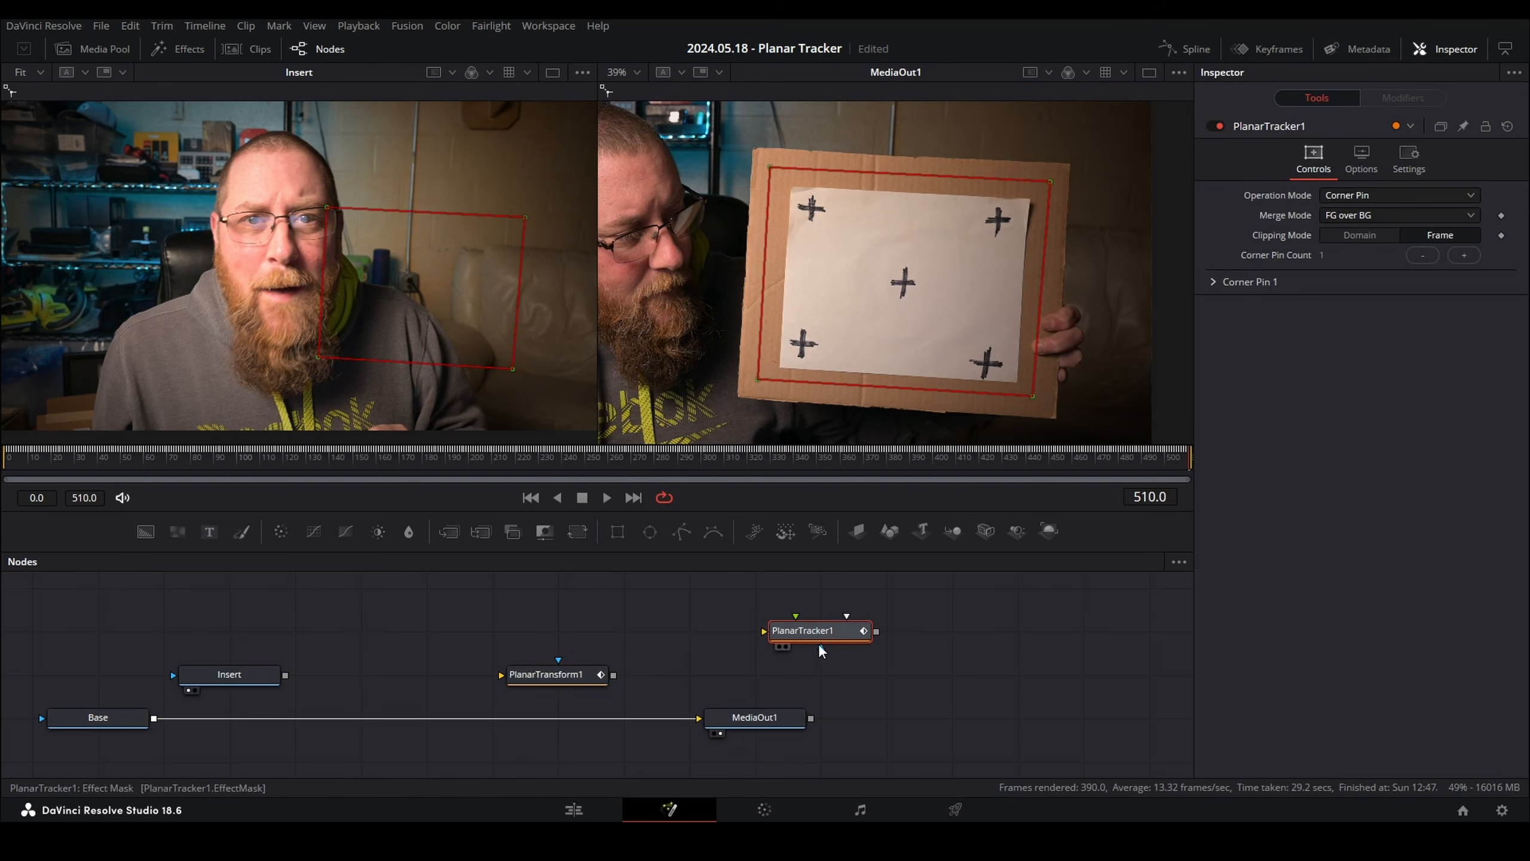
{"action": "left_click", "coordinate": [581, 689]}
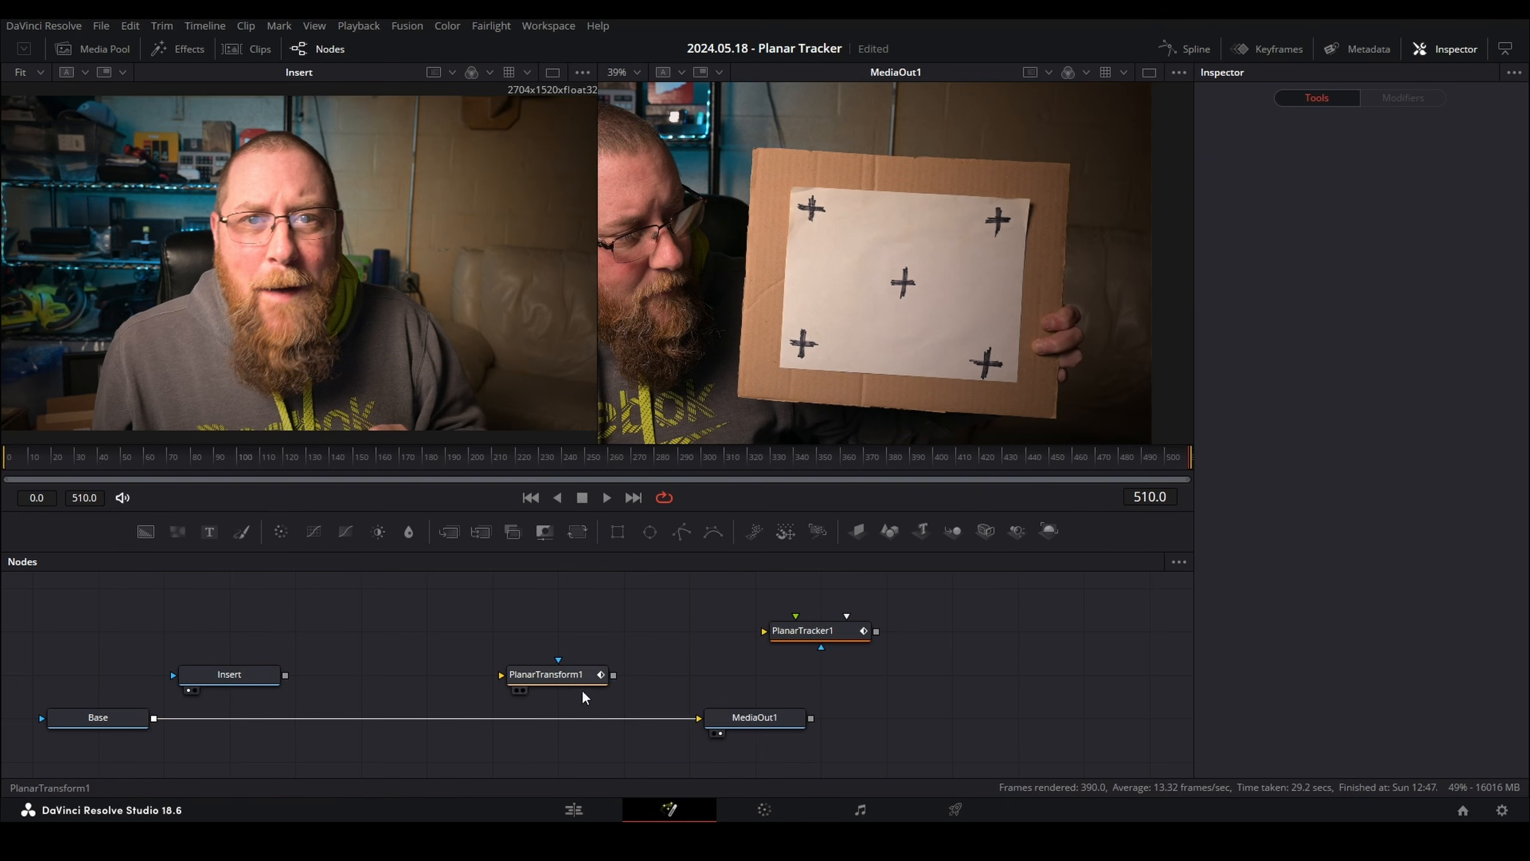
Merge PlanarTransform1 over Base with a new Merge node and connect Insert to PlanarTransform1's input.
{"action": "left_click_drag", "start_coordinate": [280, 715], "coordinate": [155, 722]}
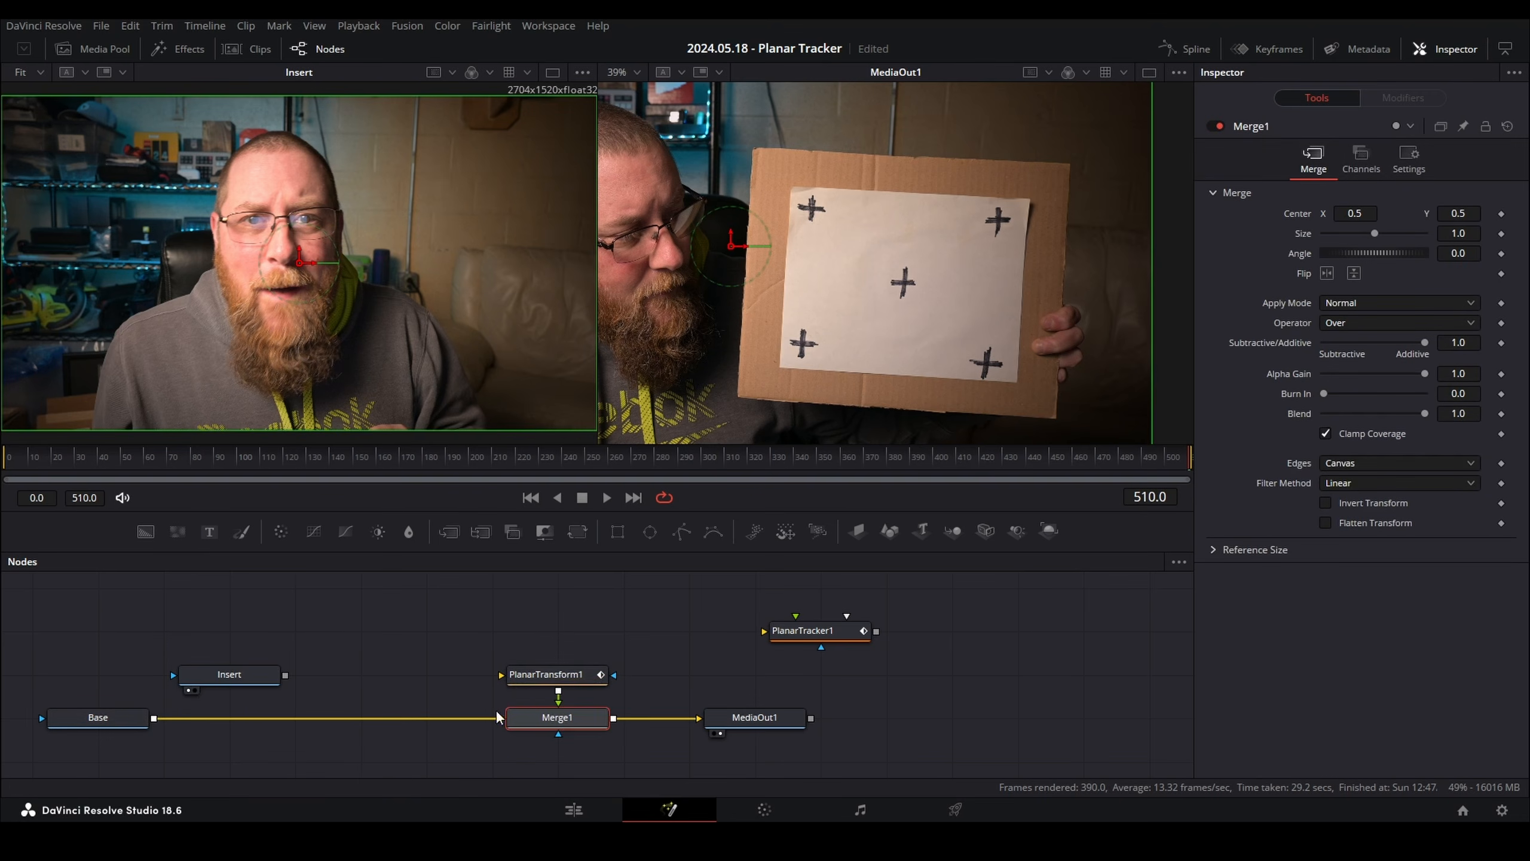
{"action": "mouse_move", "coordinate": [579, 678]}
{"action": "left_mouse_down"}
{"action": "mouse_move", "coordinate": [560, 640]}
{"action": "mouse_move", "coordinate": [560, 686]}
{"action": "left_mouse_up"}
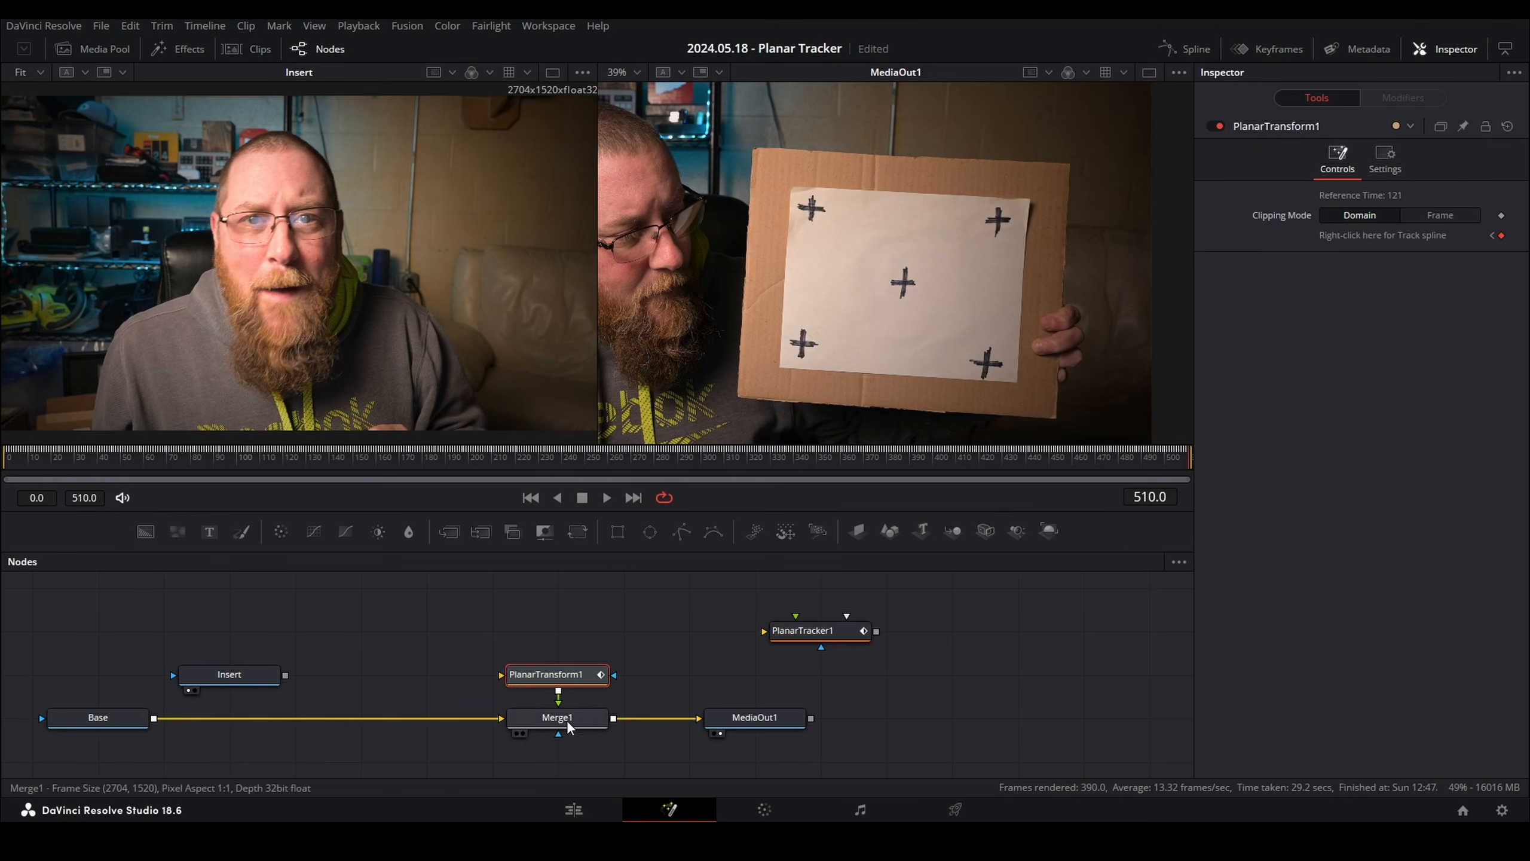
{"action": "left_click_drag", "start_coordinate": [286, 678], "coordinate": [557, 716]}
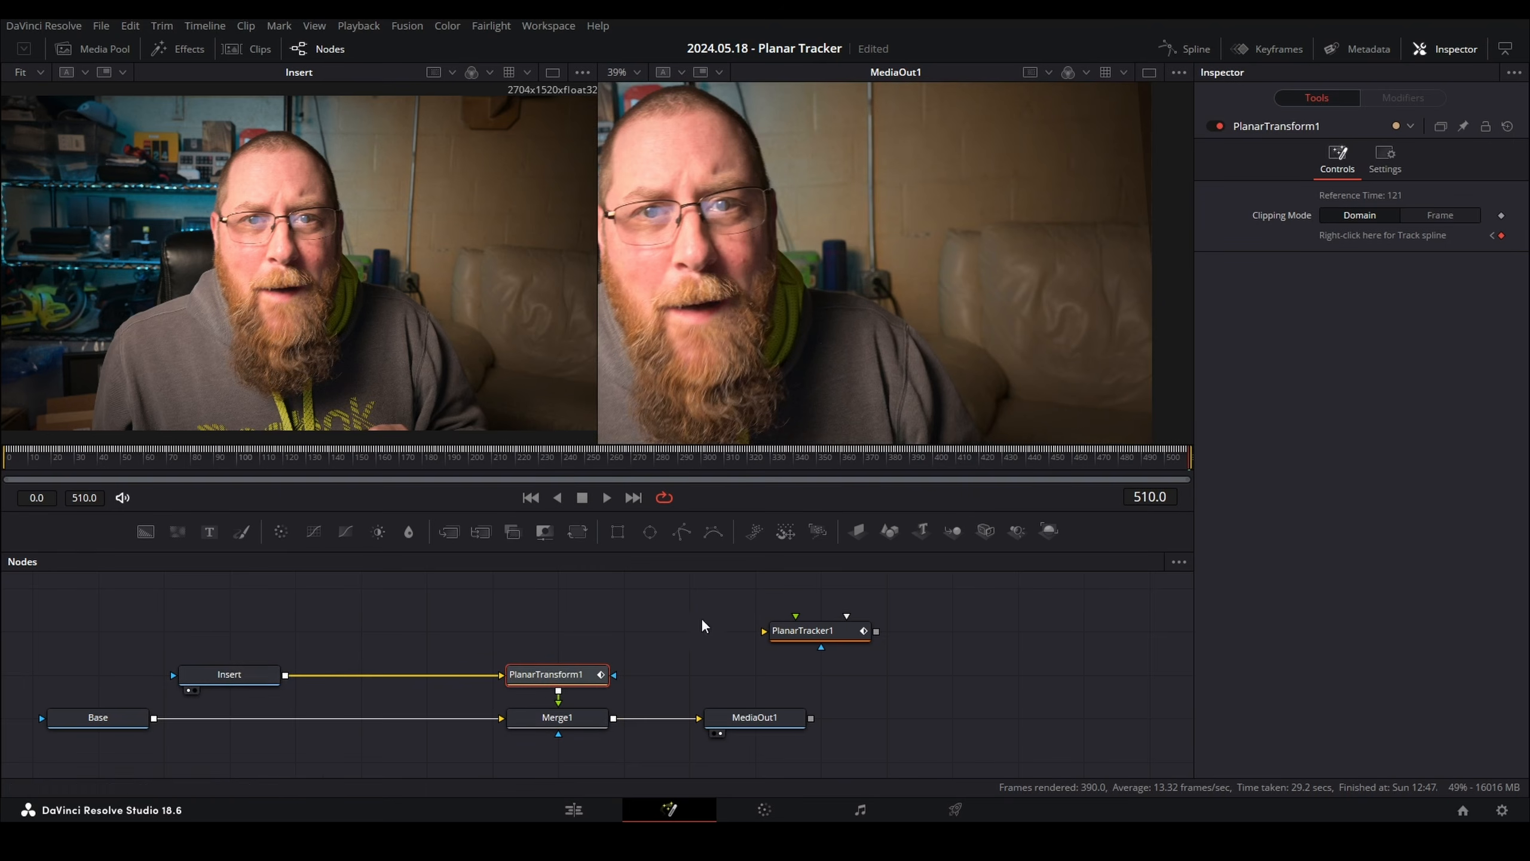
Add a Transform node between Insert and PlanarTransform1.
{"action": "left_click", "coordinate": [636, 67]}
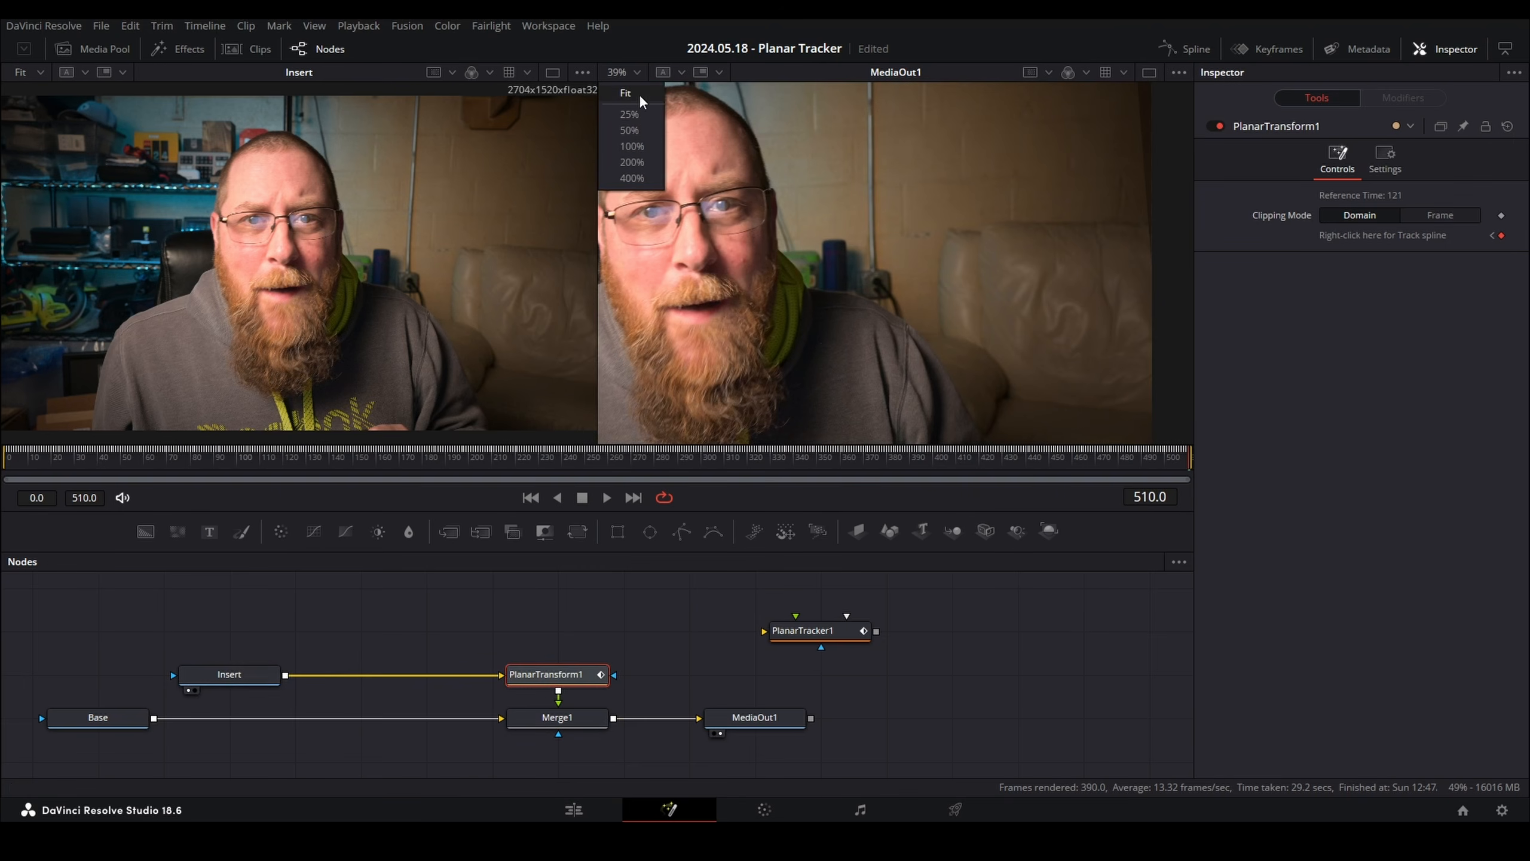
{"action": "left_click", "coordinate": [636, 89]}
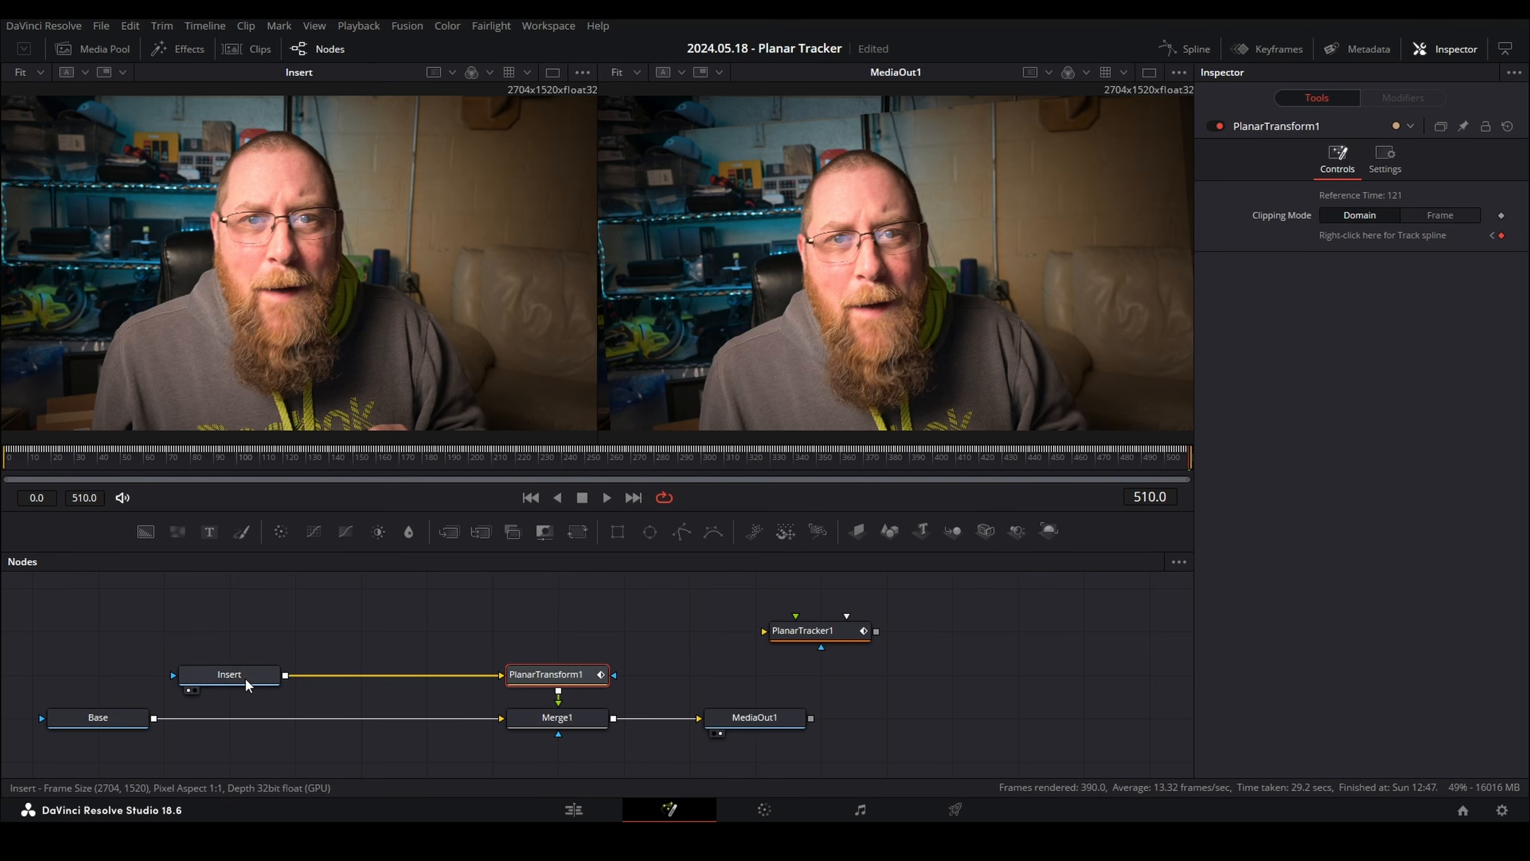
{"action": "mouse_move", "coordinate": [245, 676]}
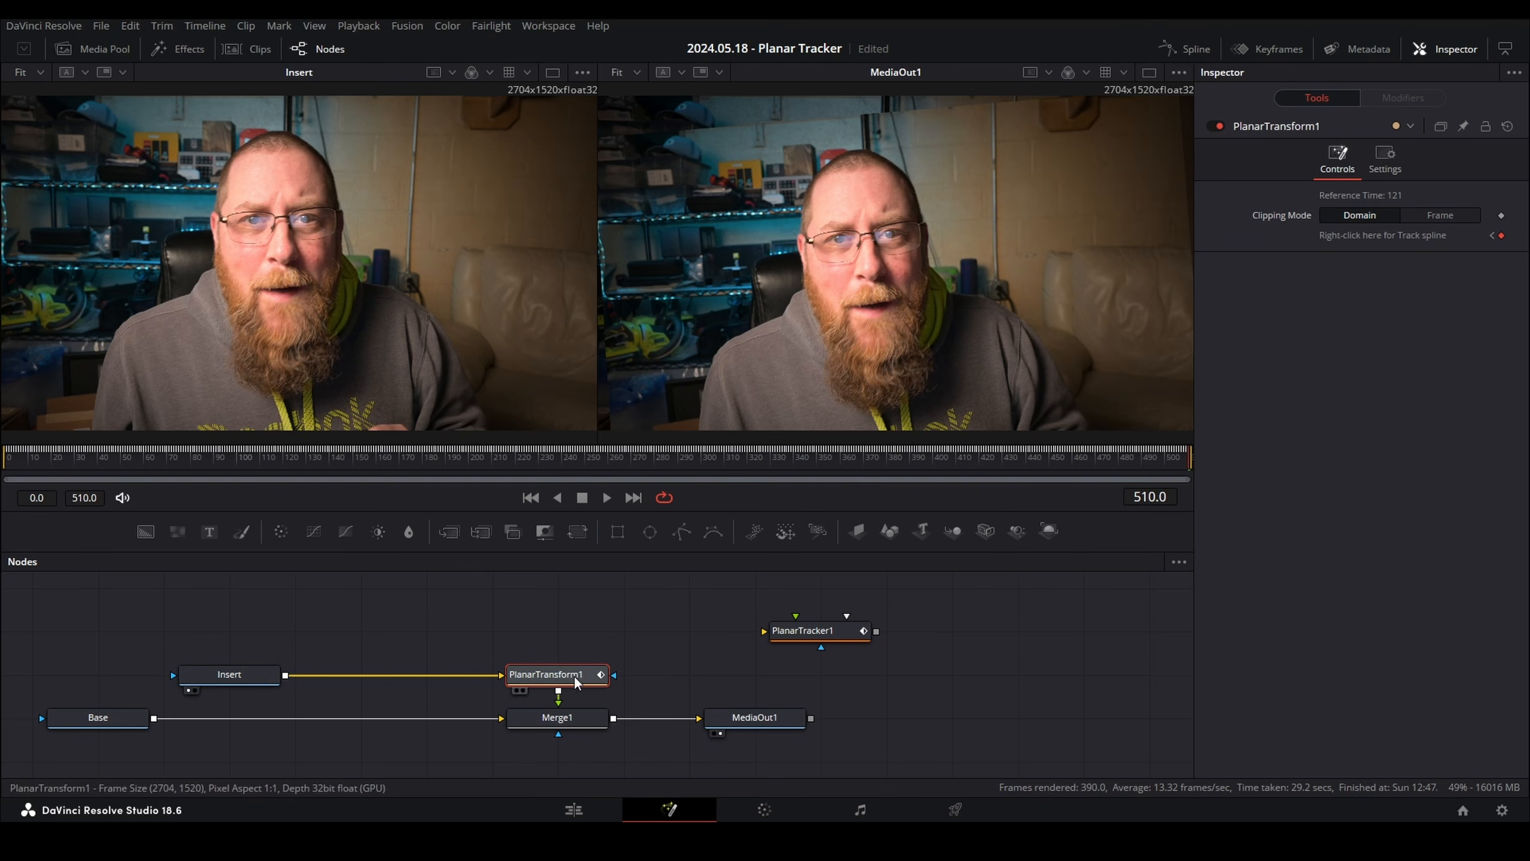
{"action": "left_click", "coordinate": [211, 675]}
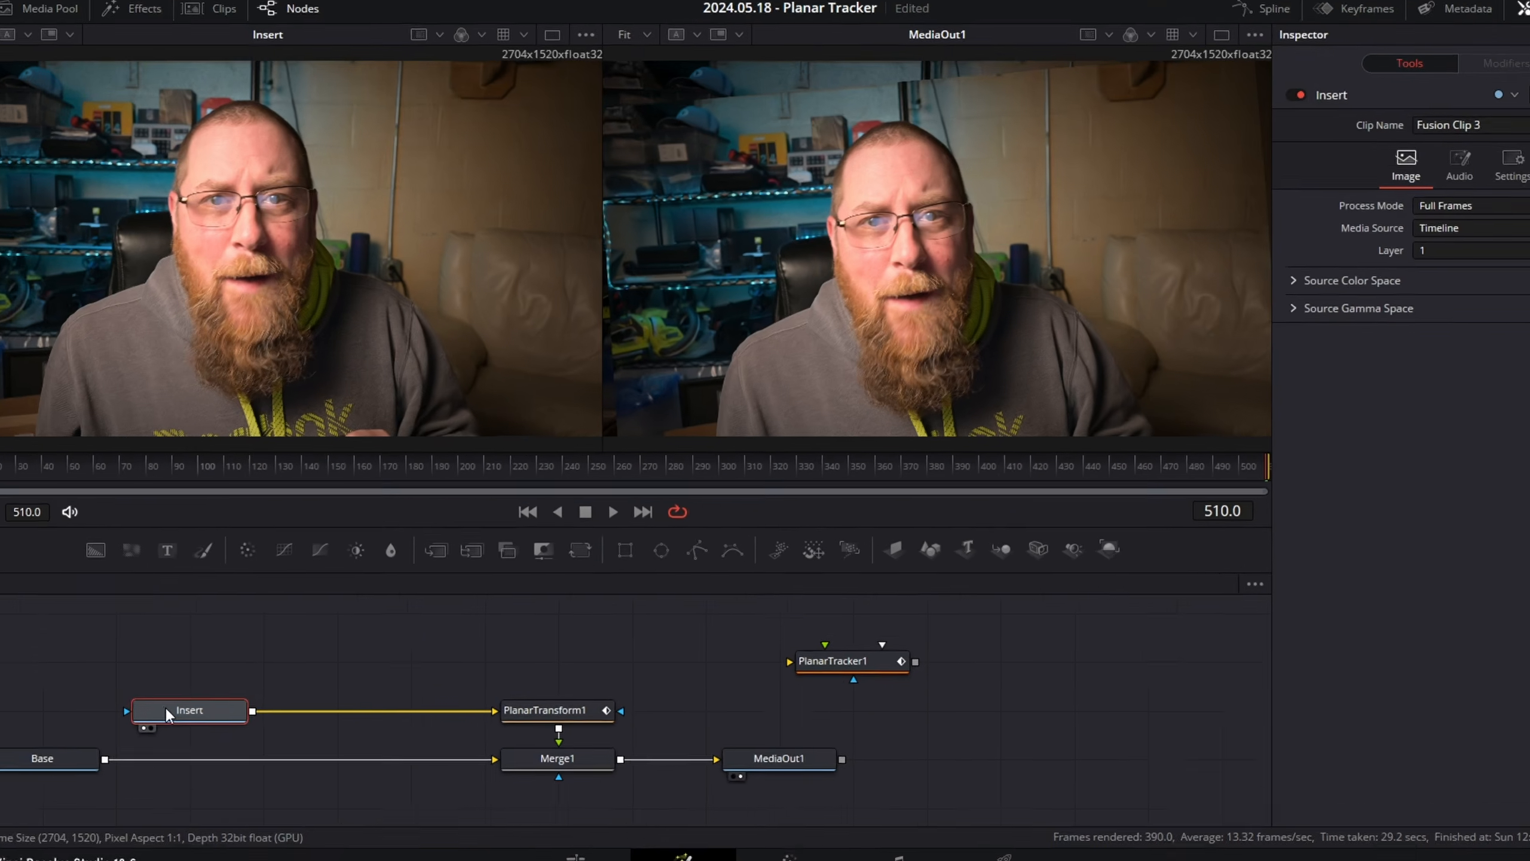
{"action": "key", "text": "shift+space"}
{"action": "type", "text": "plan"}
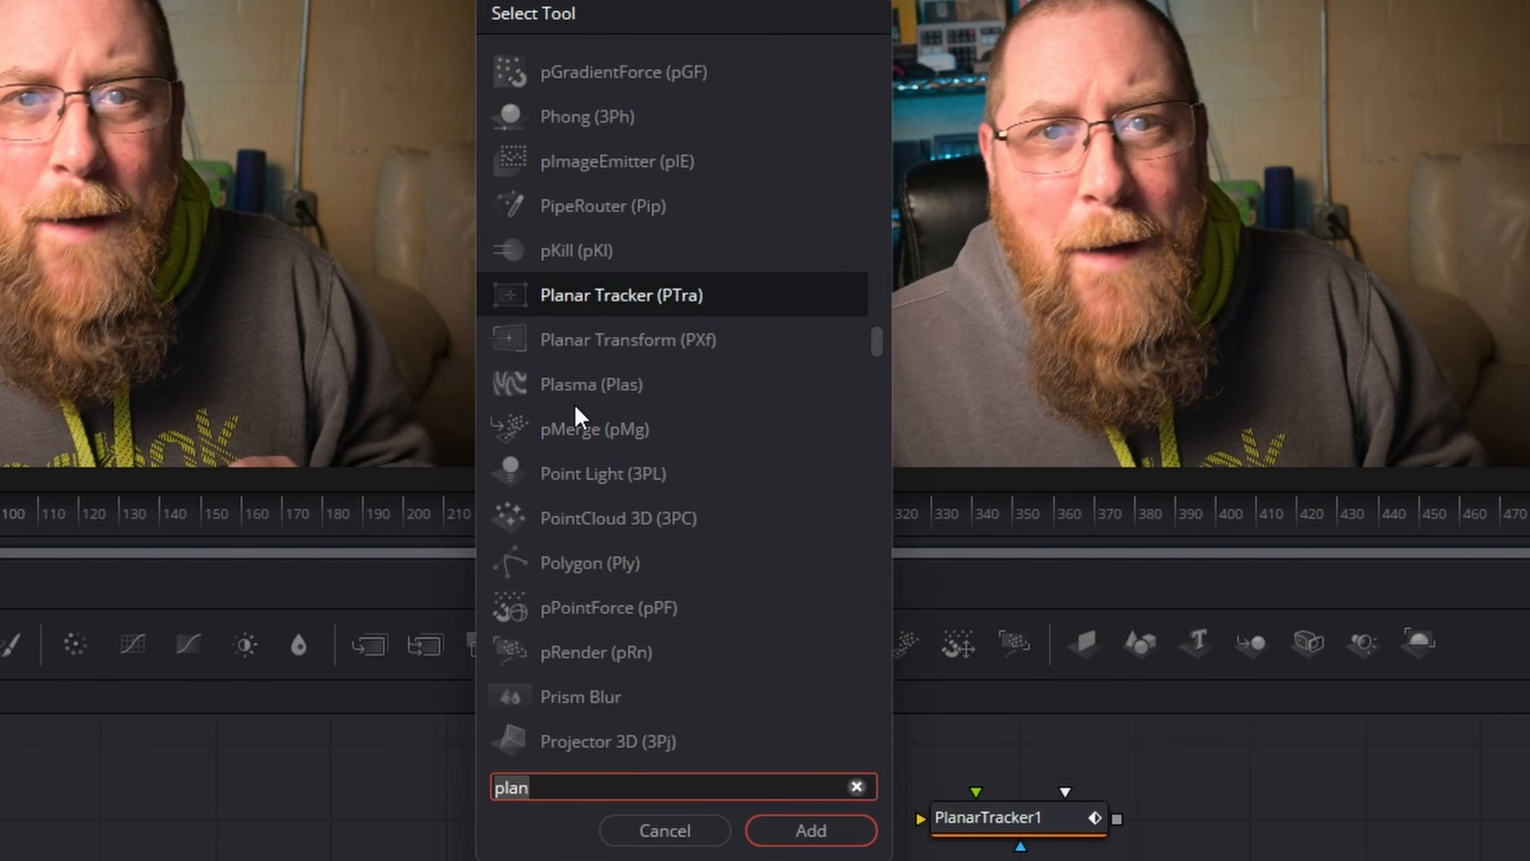
{"action": "type", "text": "trans"}
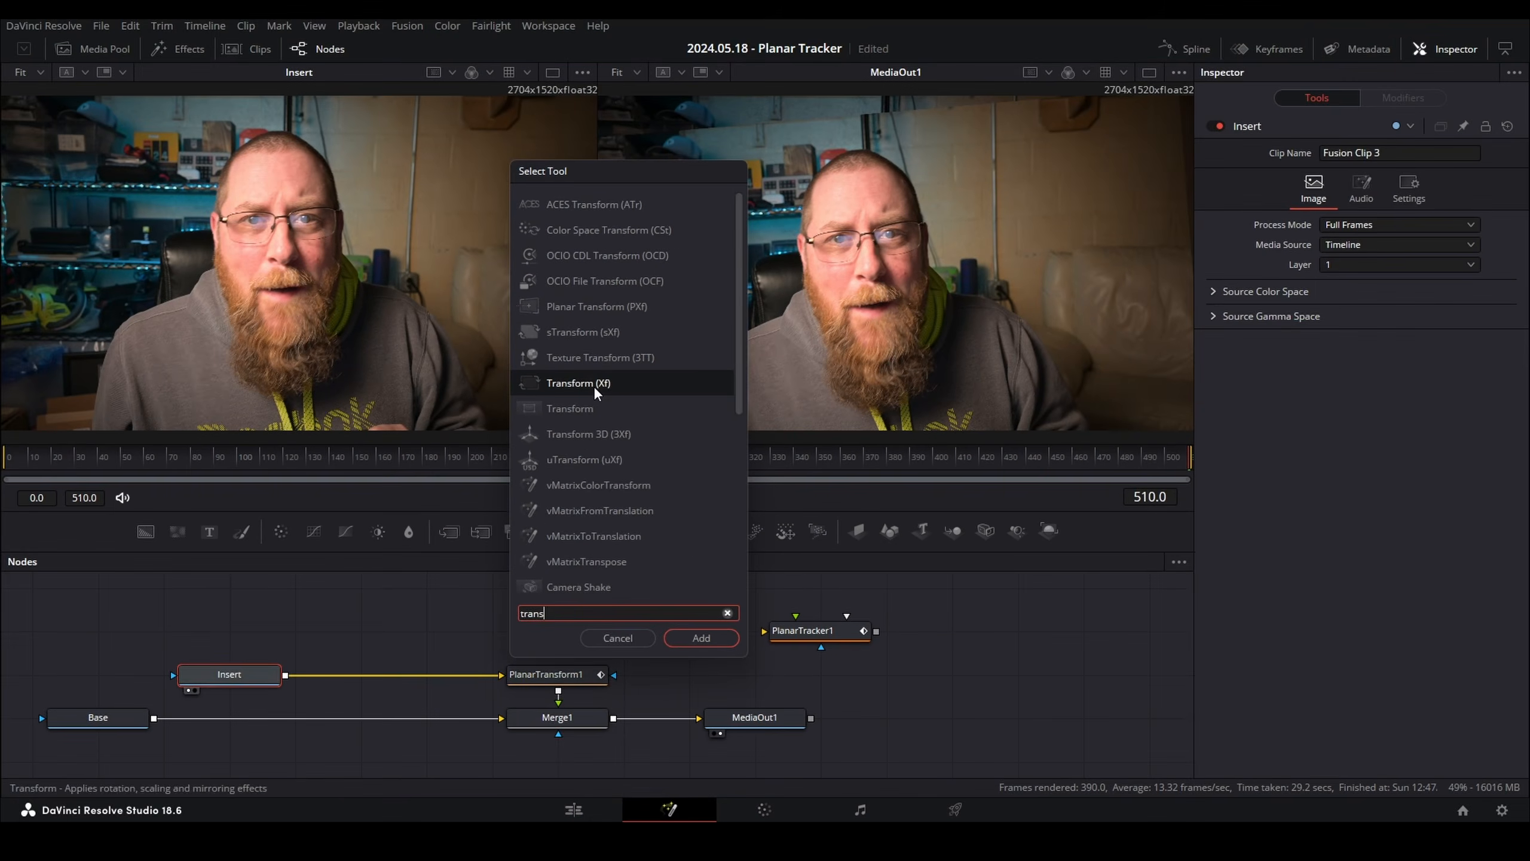
{"action": "key", "text": "Return"}
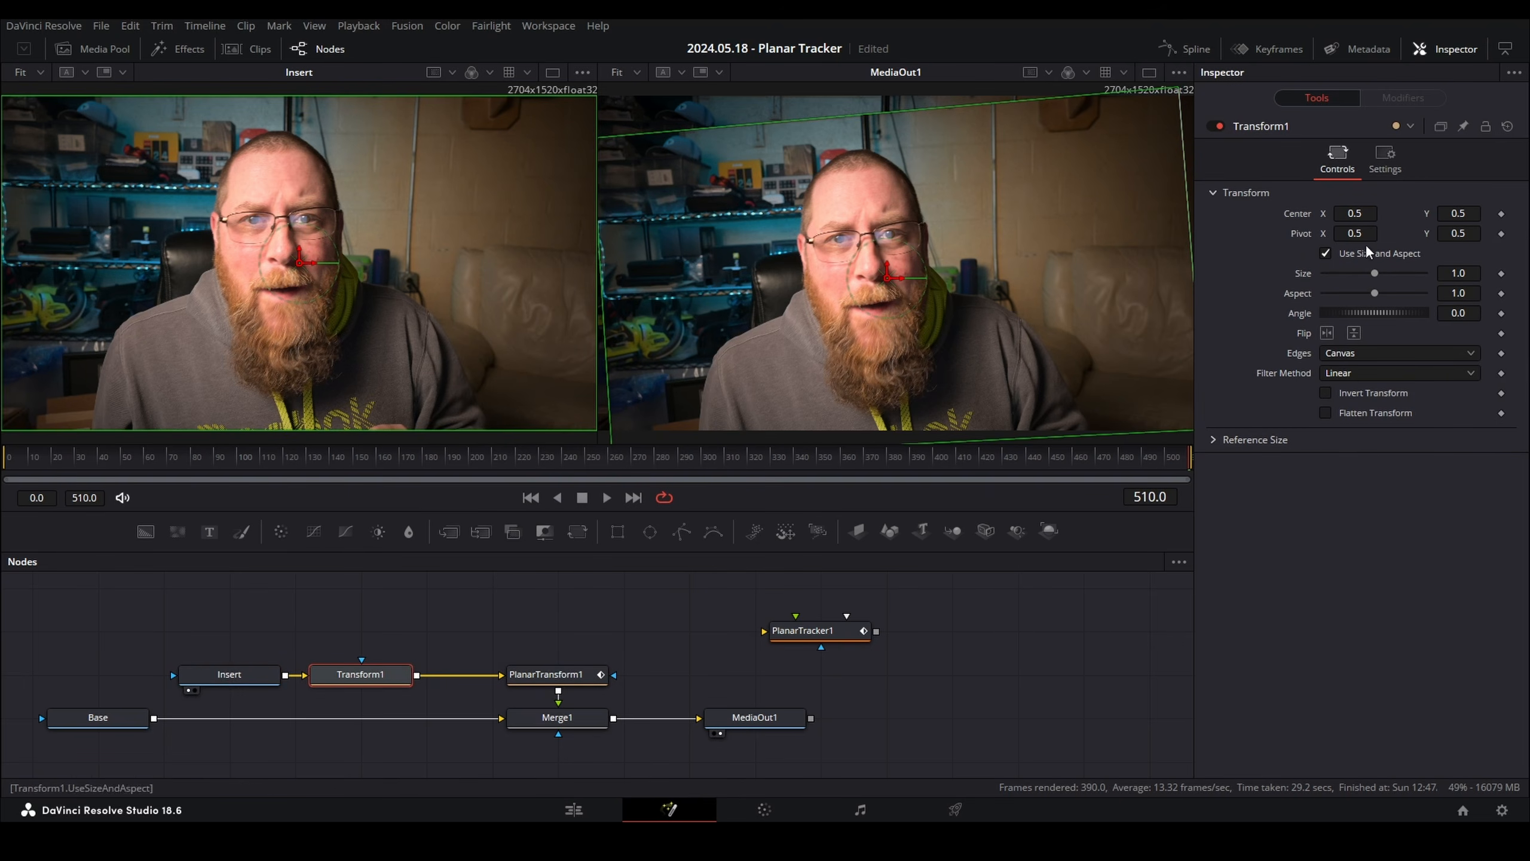
Fit the insert over the paper by setting Transform1's size to 0.452, center to X 0.716, Y 0.438, and angle to -7.2.
{"action": "left_click_drag", "start_coordinate": [1461, 273], "coordinate": [1309, 304]}
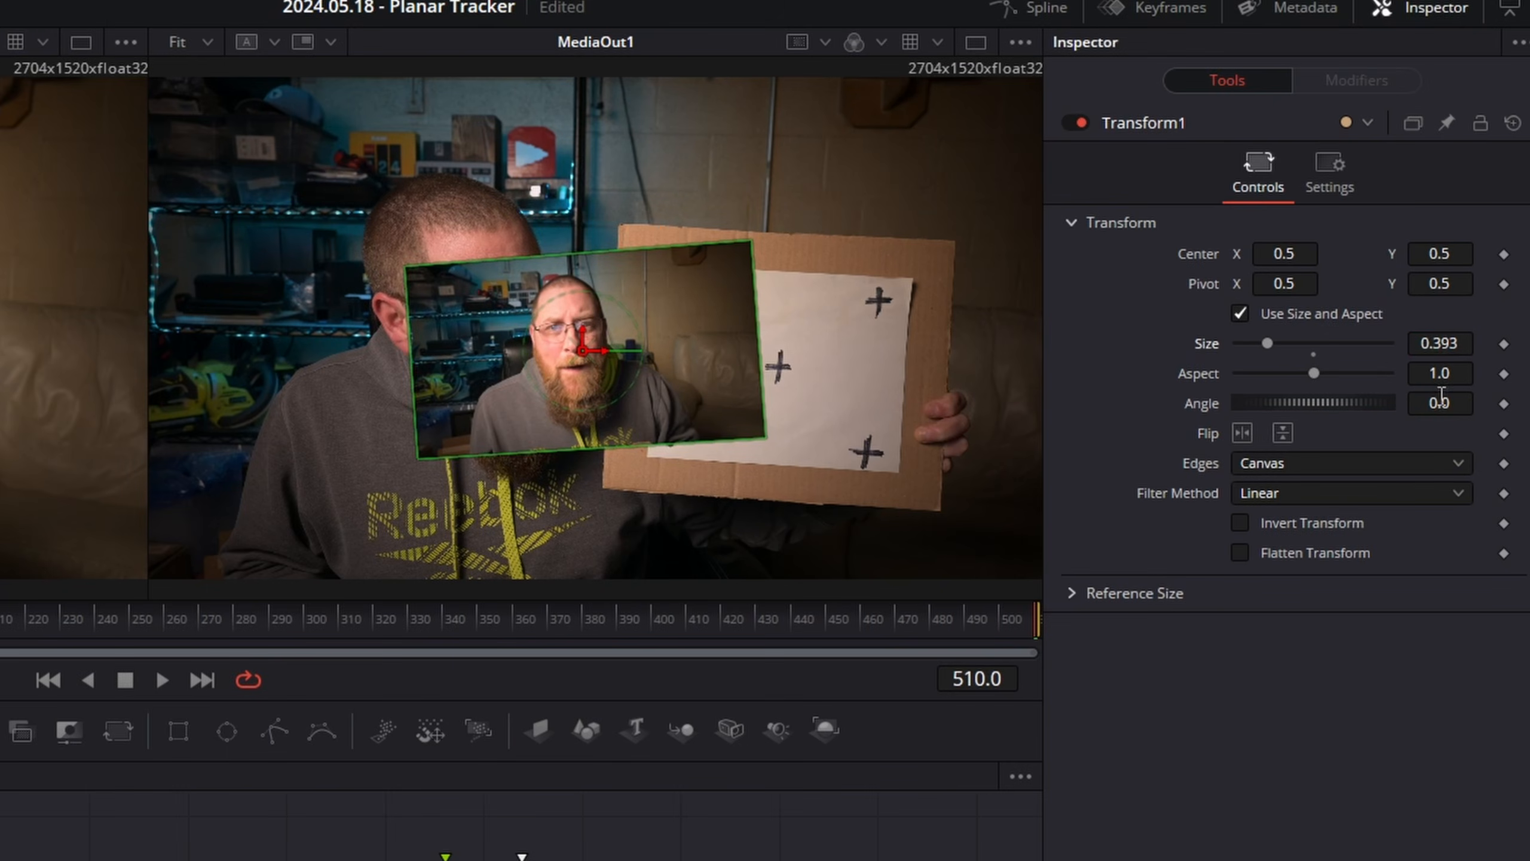
{"action": "mouse_move", "coordinate": [1441, 402]}
{"action": "left_mouse_down"}
{"action": "mouse_move", "coordinate": [1458, 403]}
{"action": "mouse_move", "coordinate": [1417, 403]}
{"action": "left_mouse_up"}
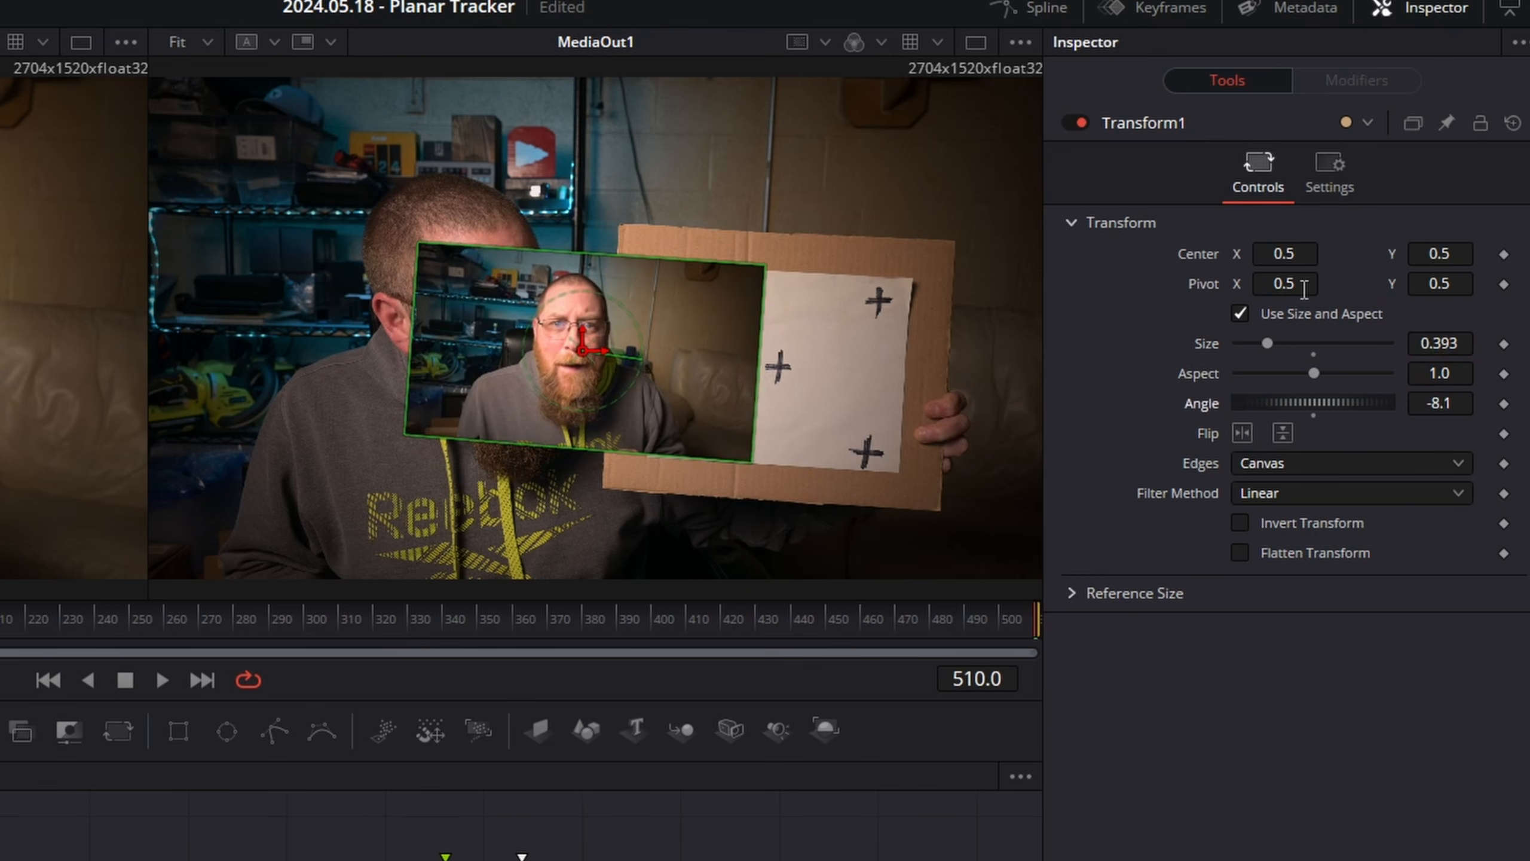
{"action": "left_click_drag", "start_coordinate": [1283, 254], "coordinate": [1331, 244]}
{"action": "left_click_drag", "start_coordinate": [1440, 254], "coordinate": [1425, 254]}
{"action": "left_click_drag", "start_coordinate": [1439, 343], "coordinate": [1369, 324]}
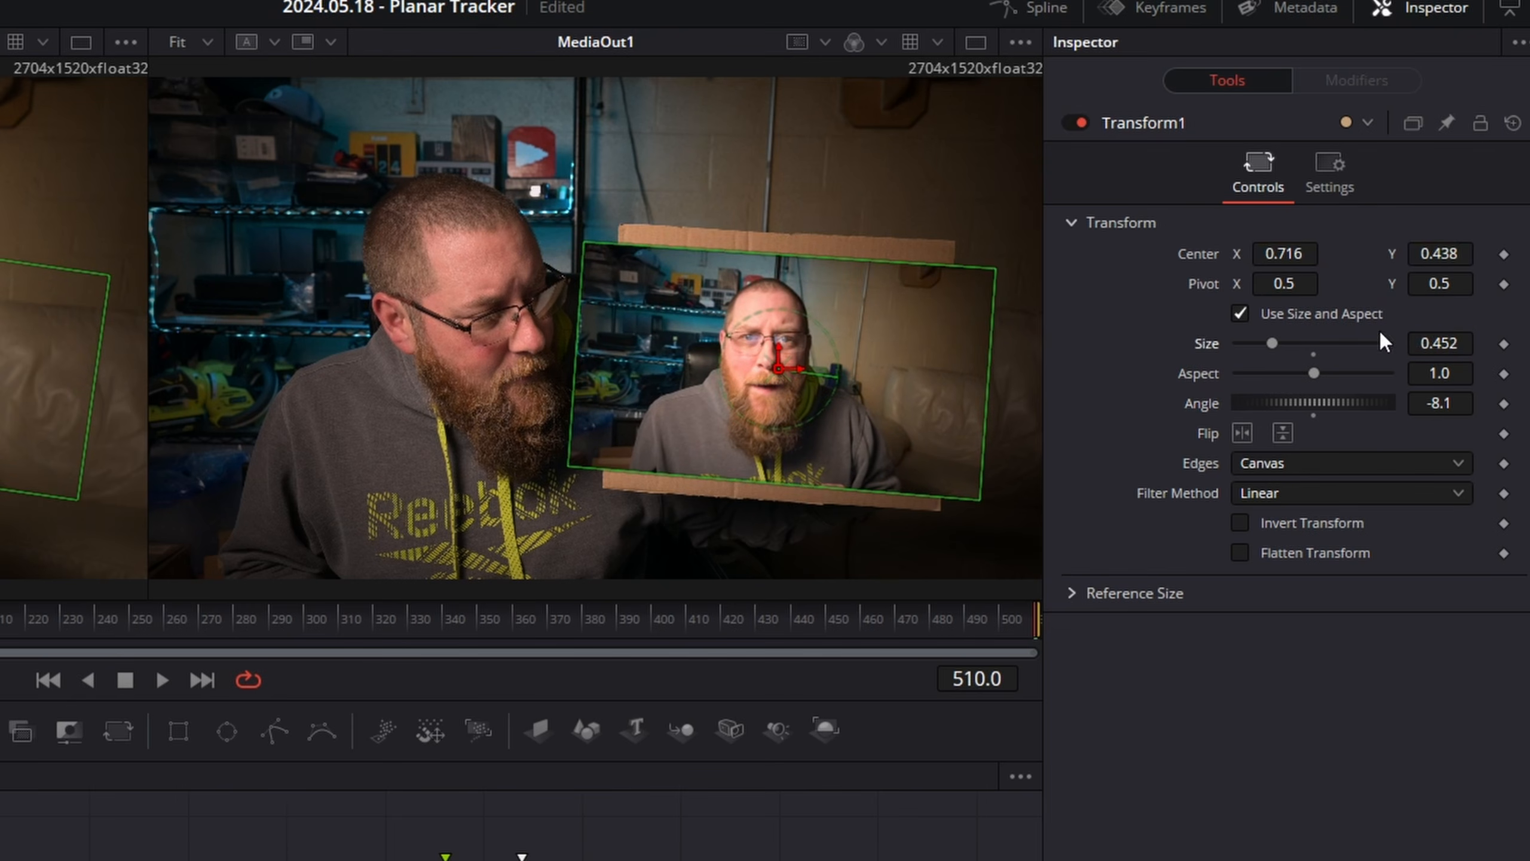
{"action": "left_click_drag", "start_coordinate": [1449, 402], "coordinate": [1456, 402]}
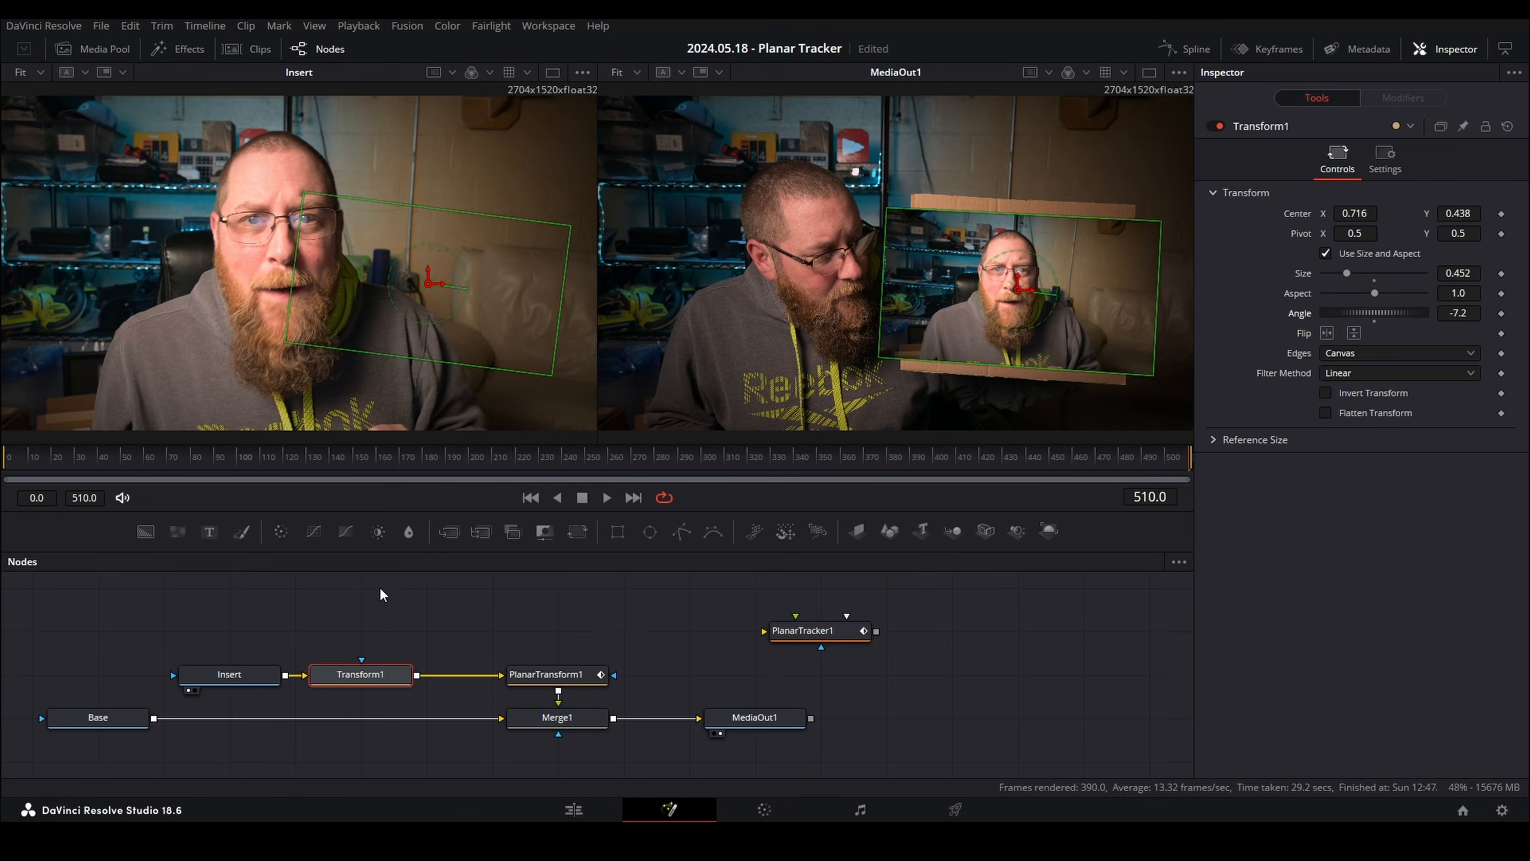
Mask the Insert node with a Rectangle mask, setting its width to 0.724 and height to 0.969.
{"action": "left_click_drag", "start_coordinate": [615, 535], "coordinate": [102, 677]}
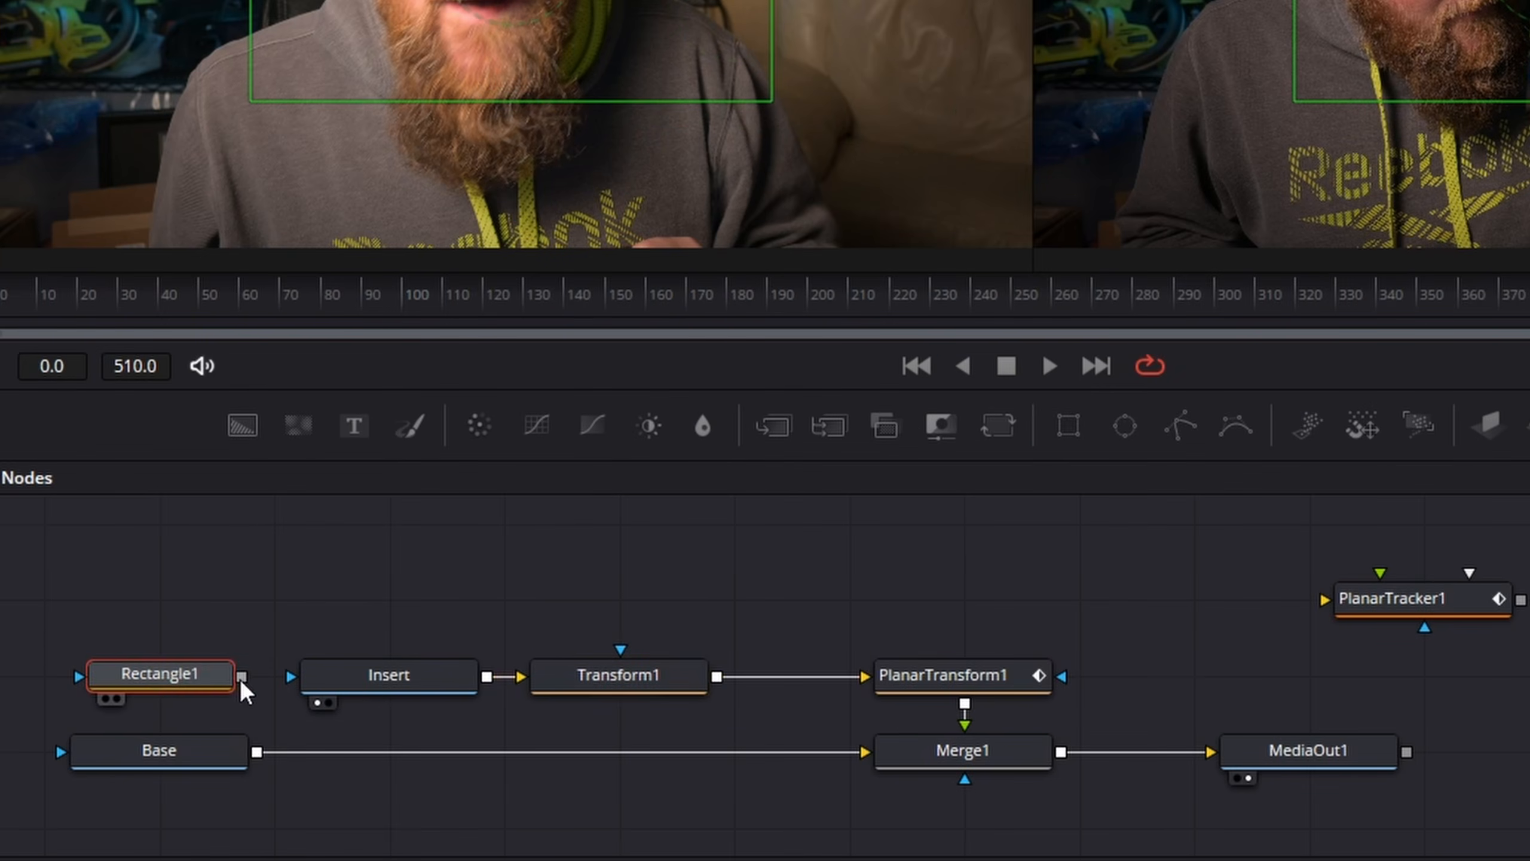
{"action": "left_click_drag", "start_coordinate": [242, 677], "coordinate": [296, 675]}
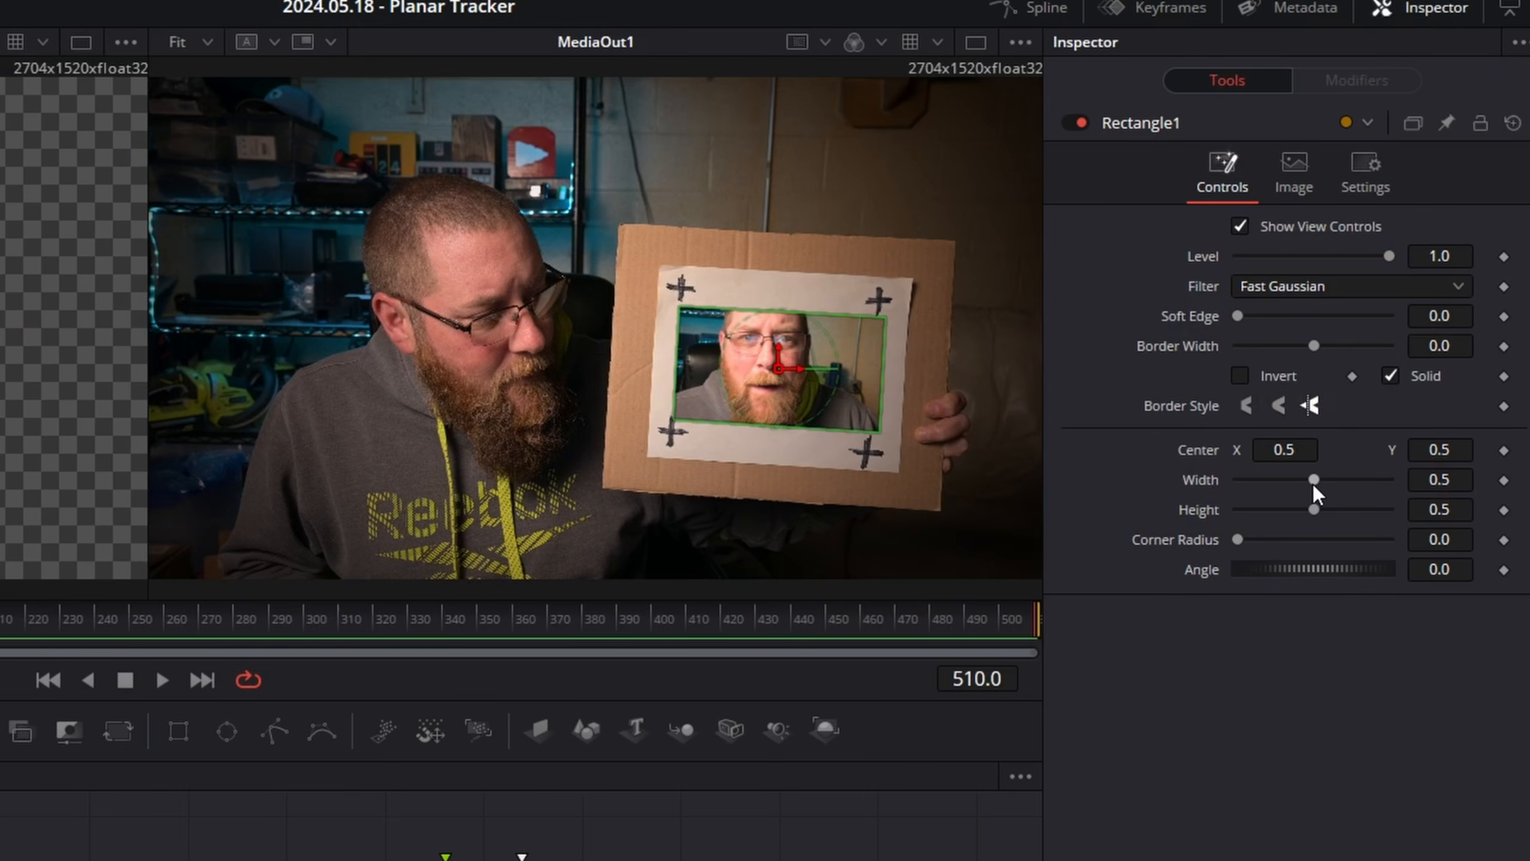
{"action": "left_click_drag", "start_coordinate": [1312, 481], "coordinate": [1420, 509]}
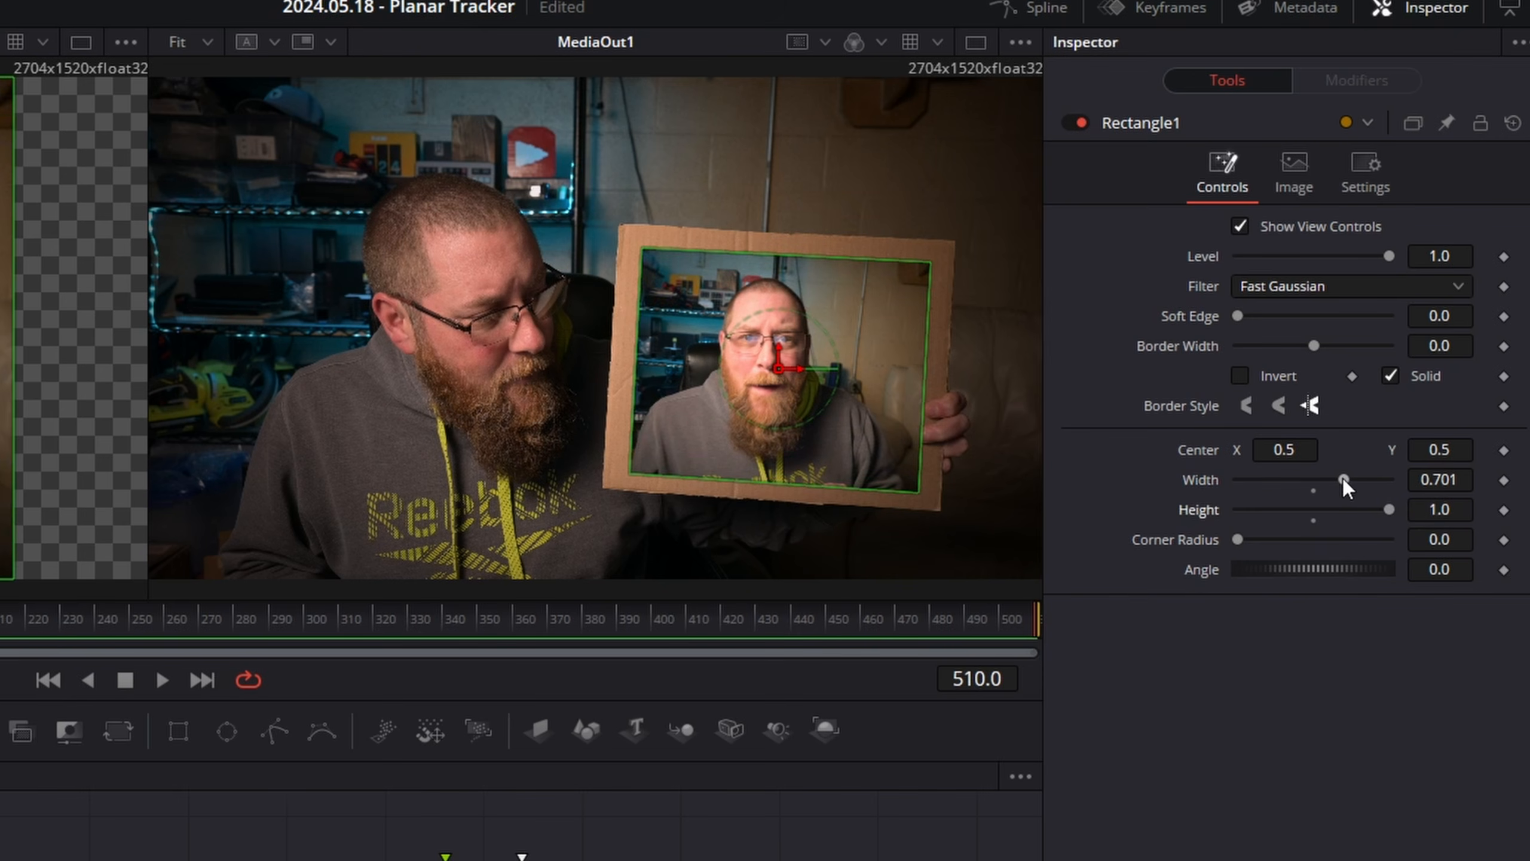
{"action": "left_click_drag", "start_coordinate": [1342, 479], "coordinate": [1387, 512]}
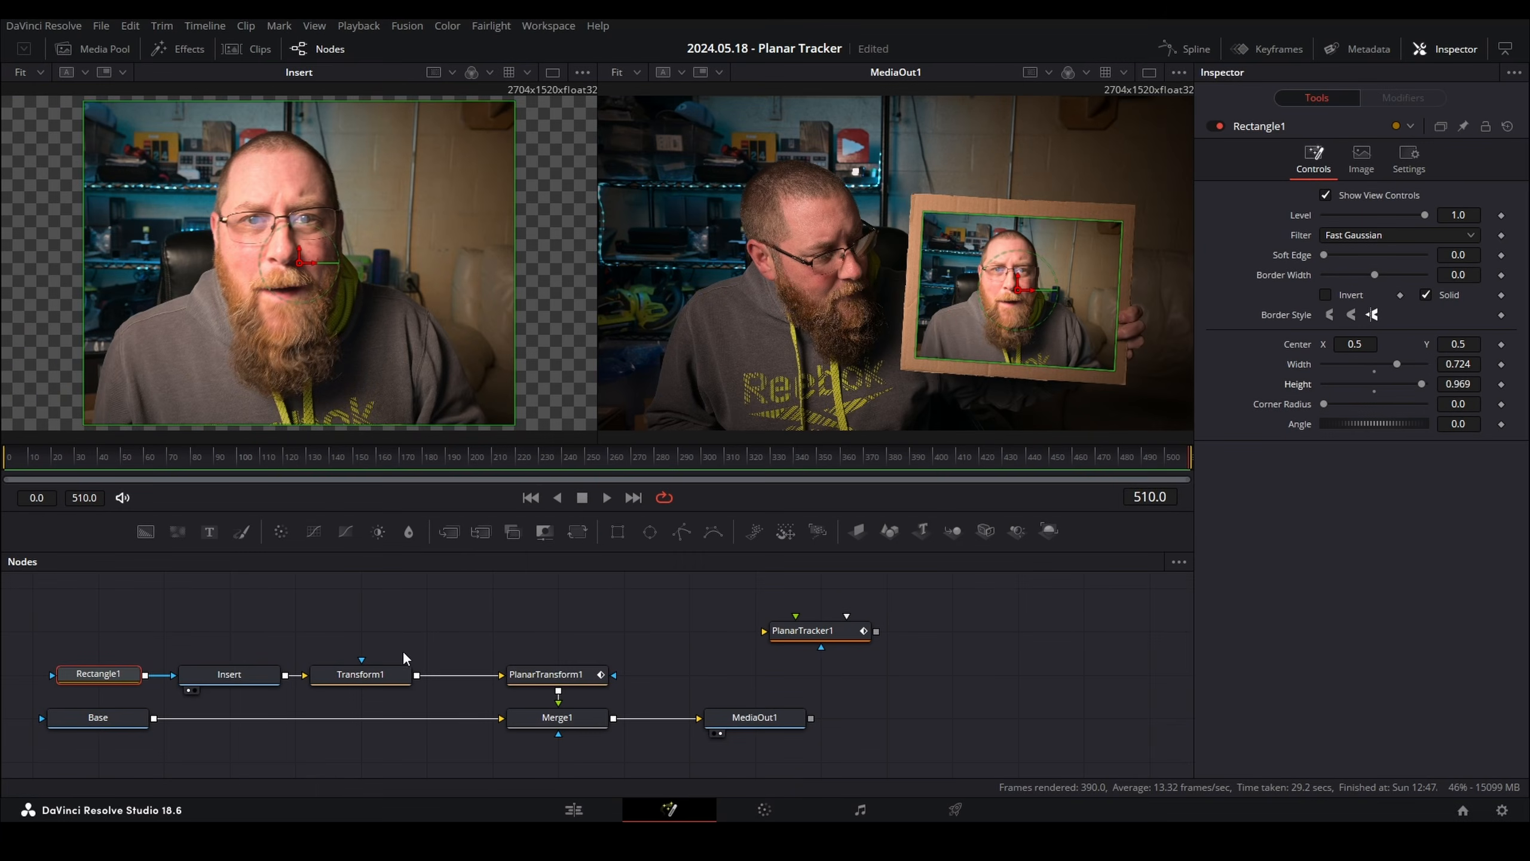
Insert a Drop Shadow node between Transform1 and PlanarTransform1 and set its Drop Distance to 0.0268.
{"action": "left_click_drag", "start_coordinate": [576, 675], "coordinate": [642, 676]}
{"action": "left_click_drag", "start_coordinate": [569, 719], "coordinate": [635, 717]}
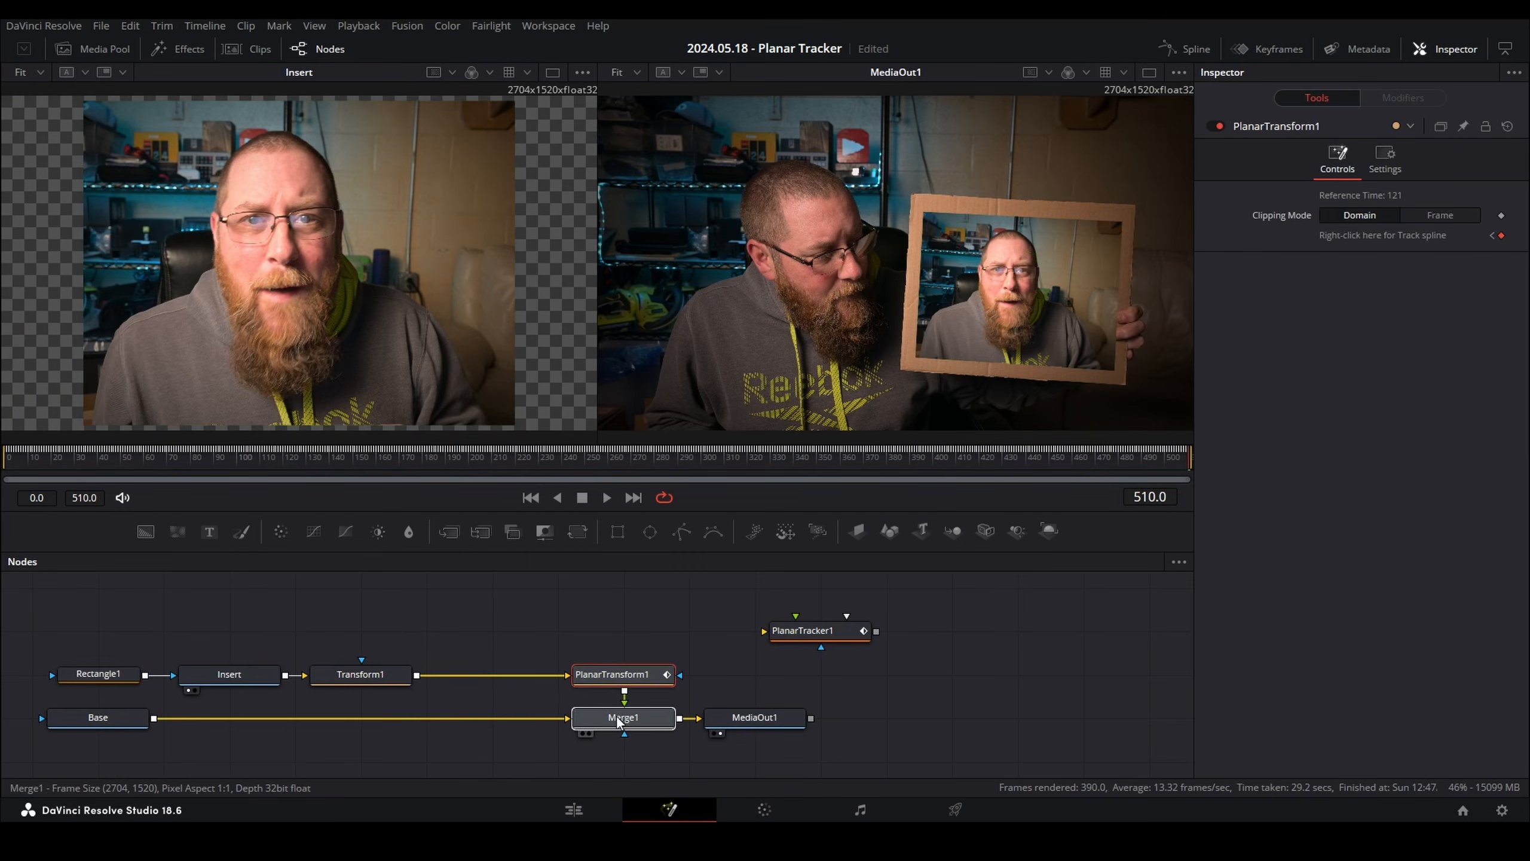
{"action": "left_click", "coordinate": [377, 677]}
{"action": "key", "text": "shift+space"}
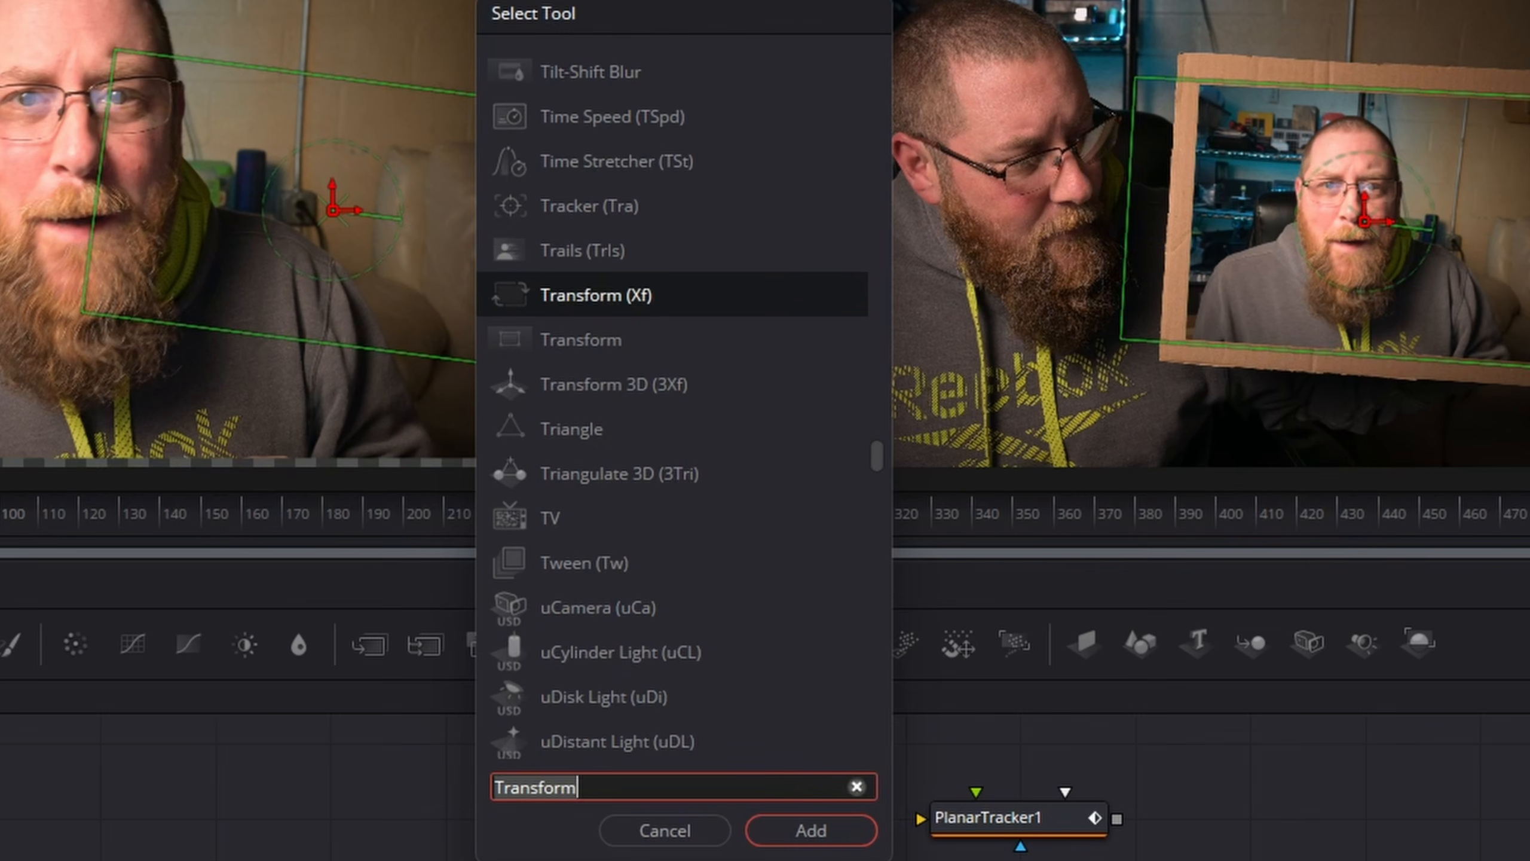
{"action": "type", "text": "drop"}
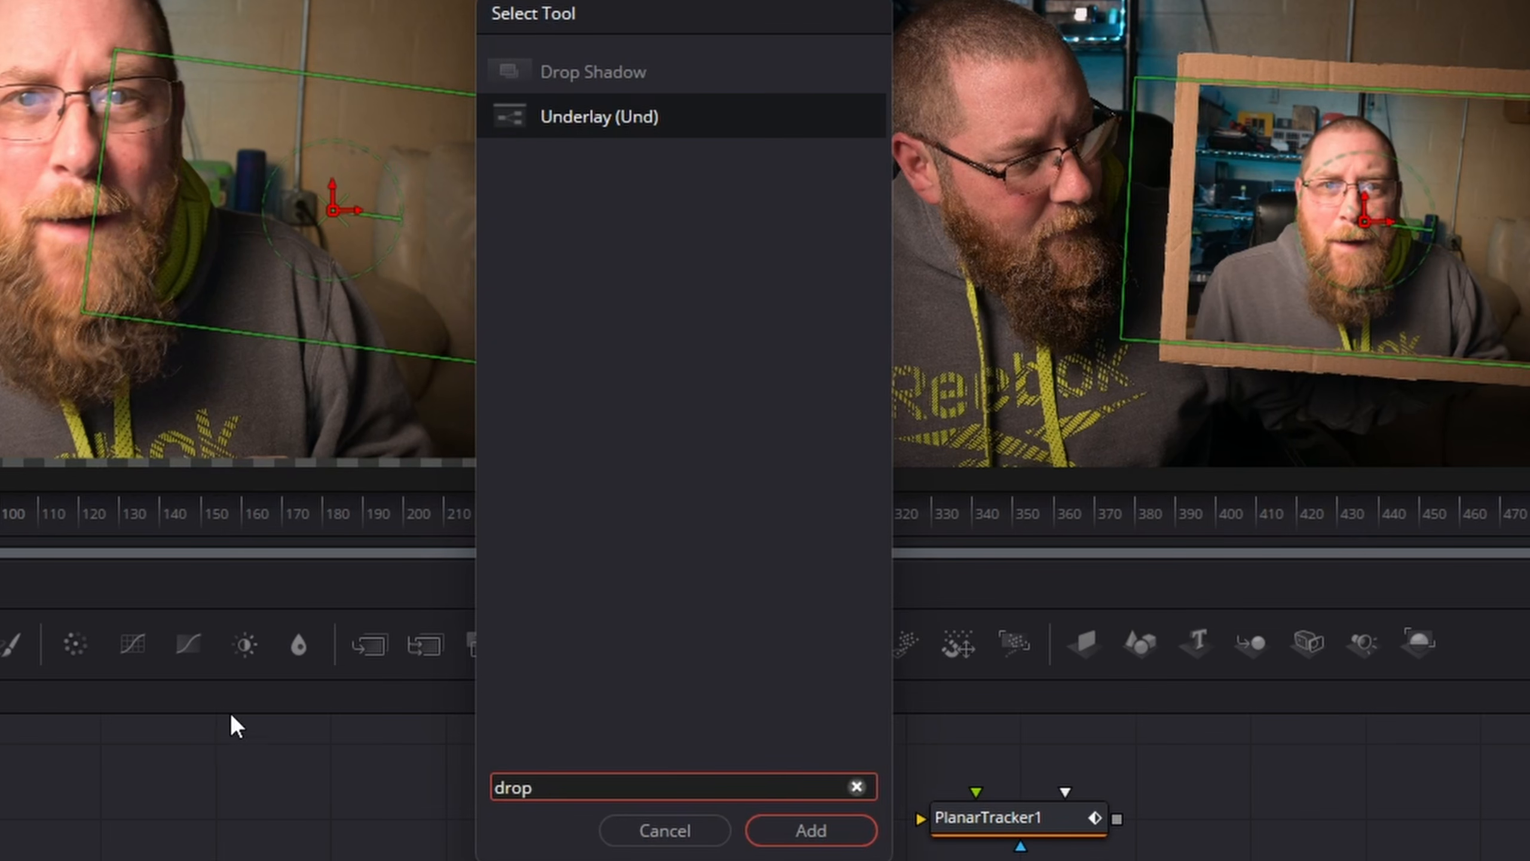
{"action": "left_click", "coordinate": [584, 74]}
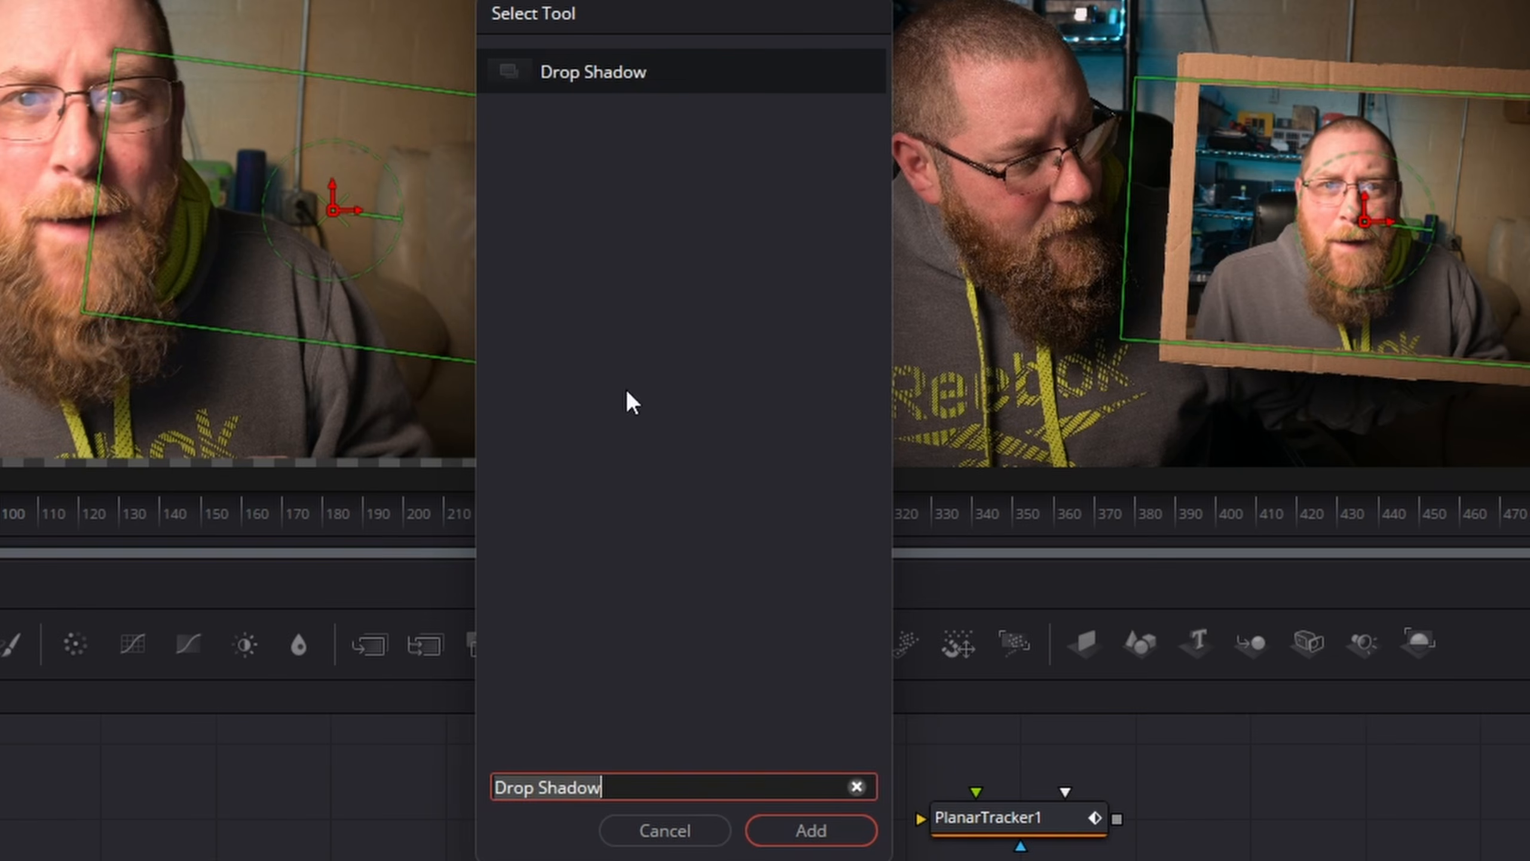
{"action": "left_click", "coordinate": [801, 830]}
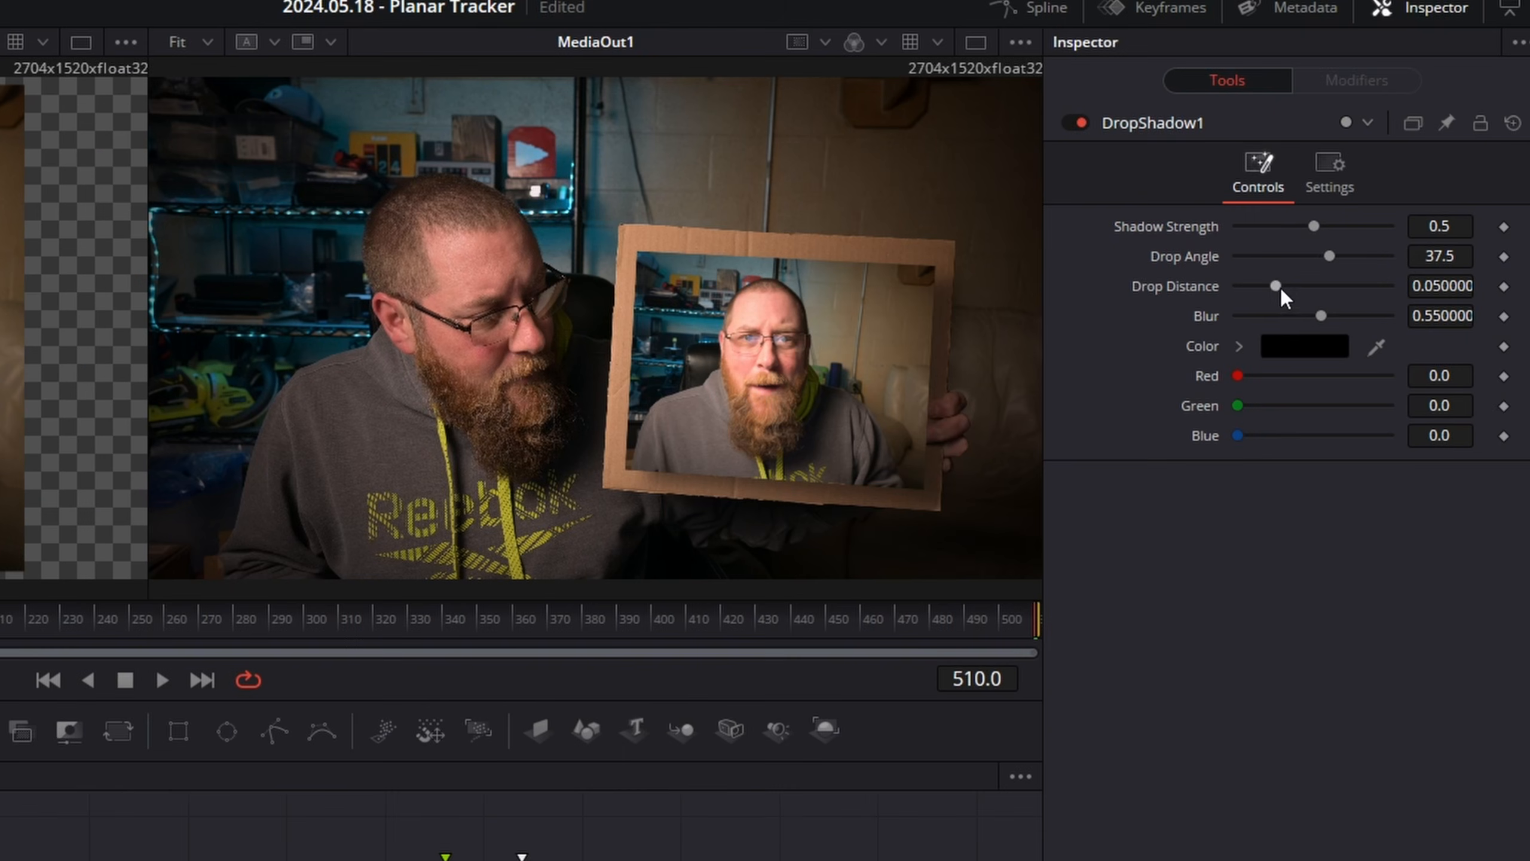
{"action": "left_click_drag", "start_coordinate": [1276, 286], "coordinate": [1257, 286]}
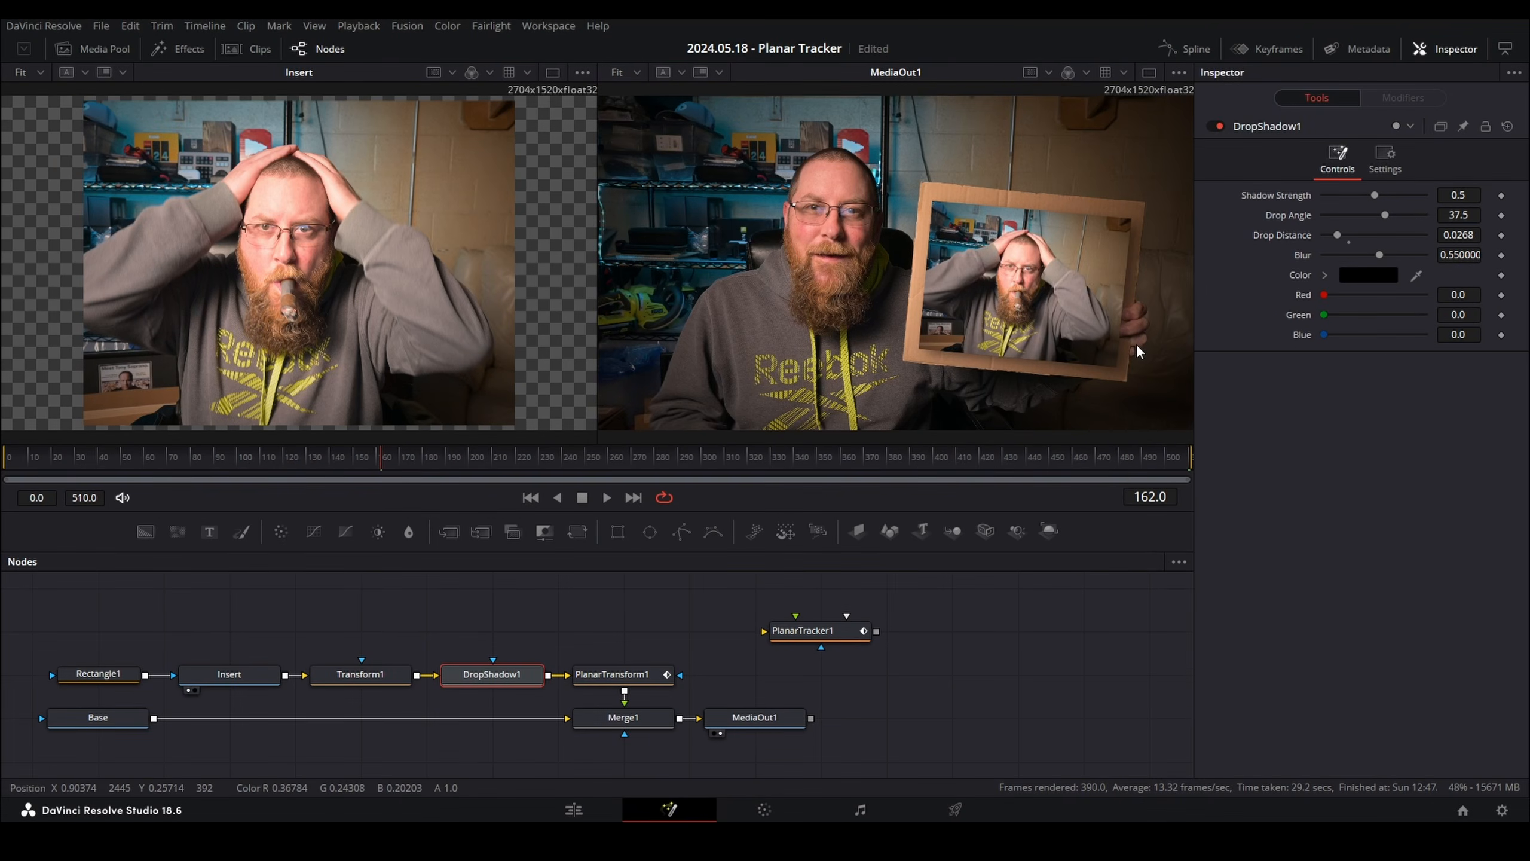
{"action": "scroll", "coordinate": [1135, 344], "scroll_direction": "up", "scroll_amount": 5}
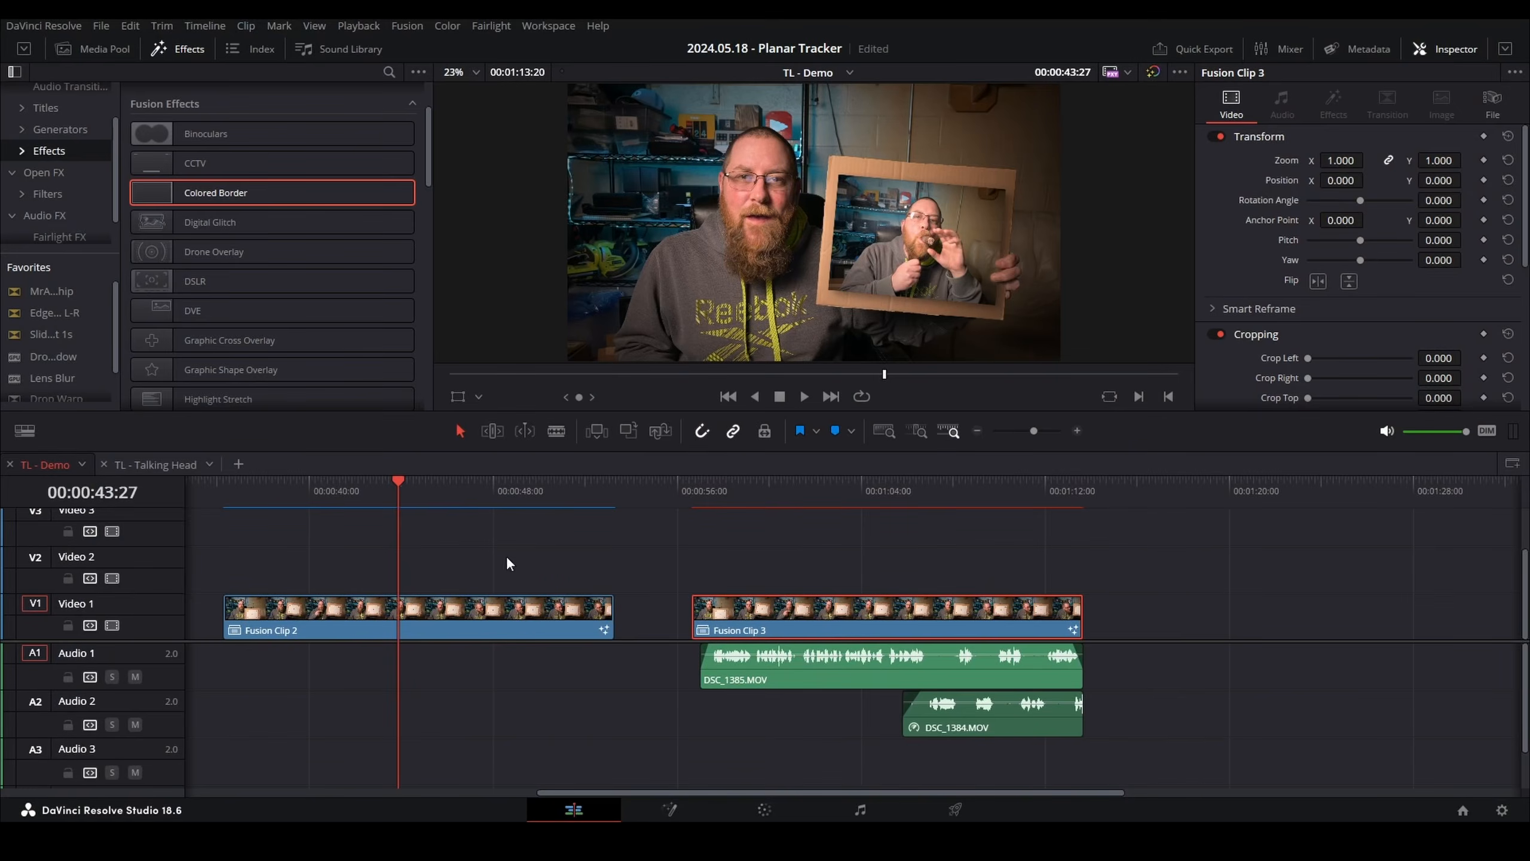
Open Fusion Clip 2 on the Fusion page and examine its MagicMask1 node at another frame.
{"action": "right_click", "coordinate": [471, 618]}
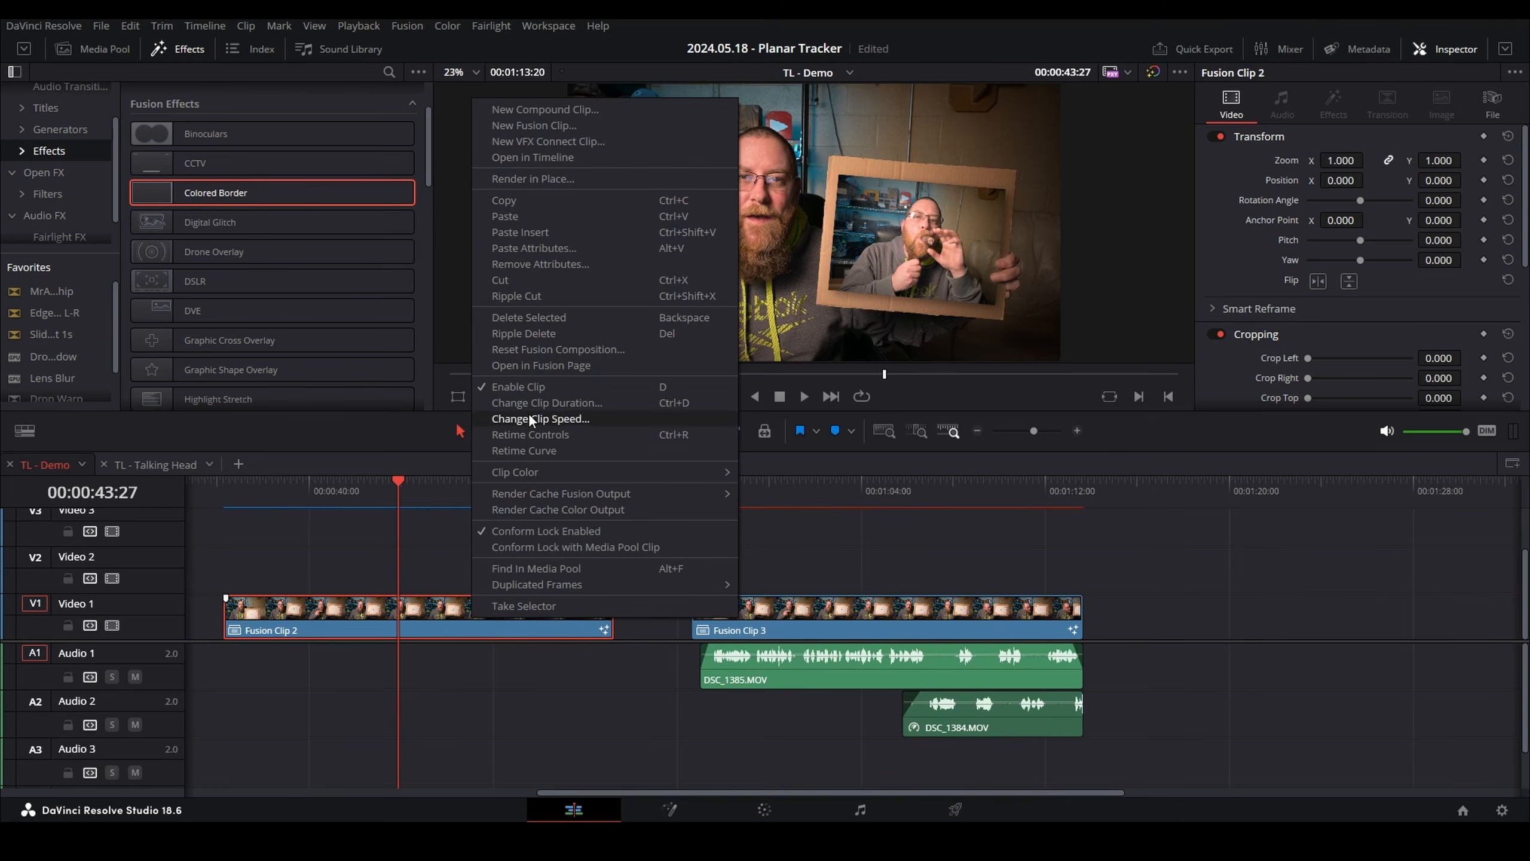
{"action": "left_click", "coordinate": [537, 366]}
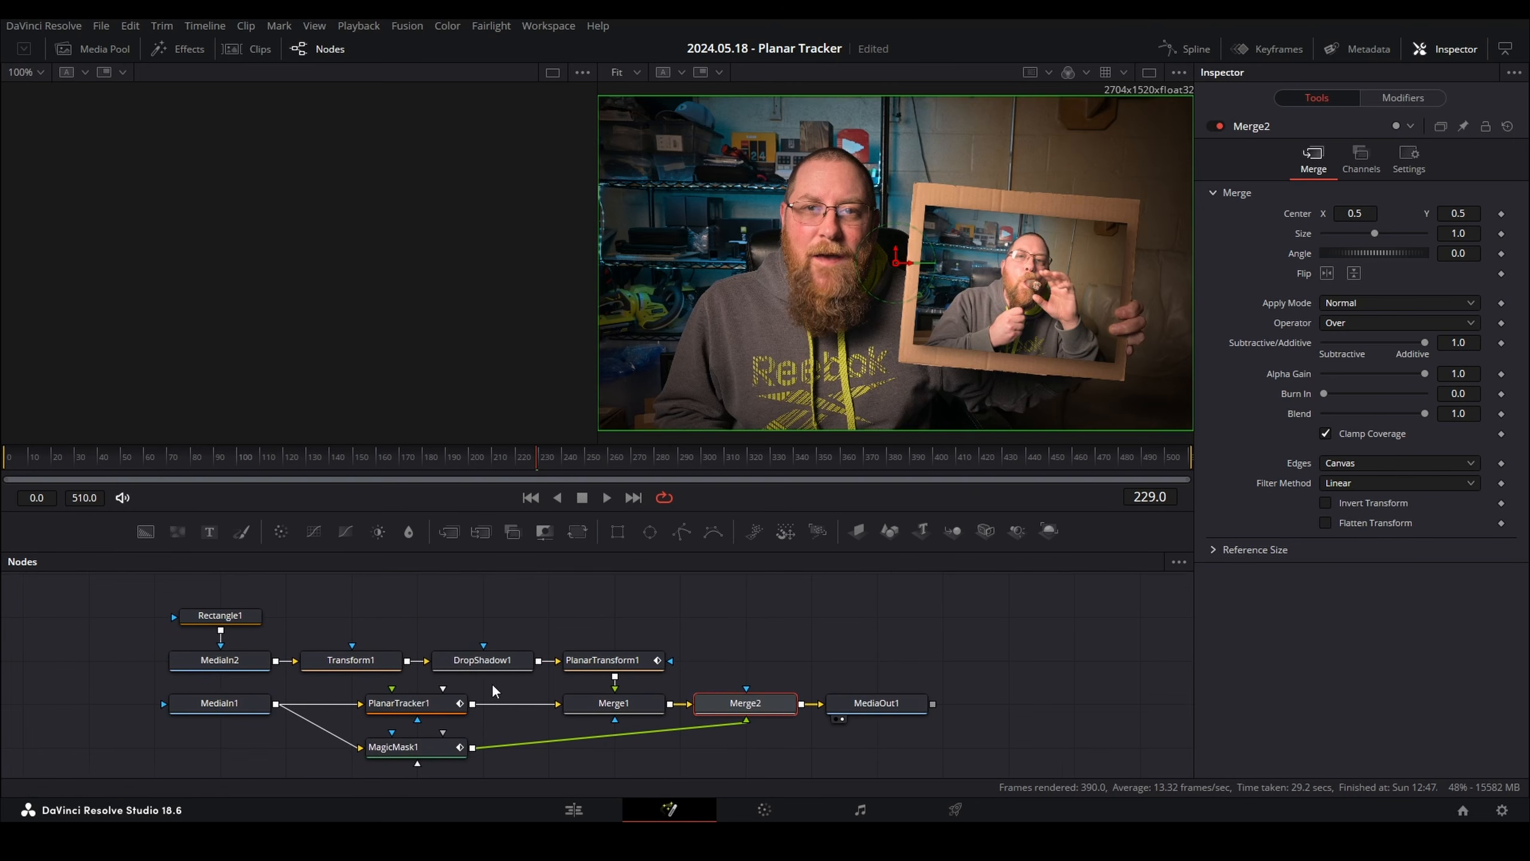
{"action": "left_click", "coordinate": [420, 745]}
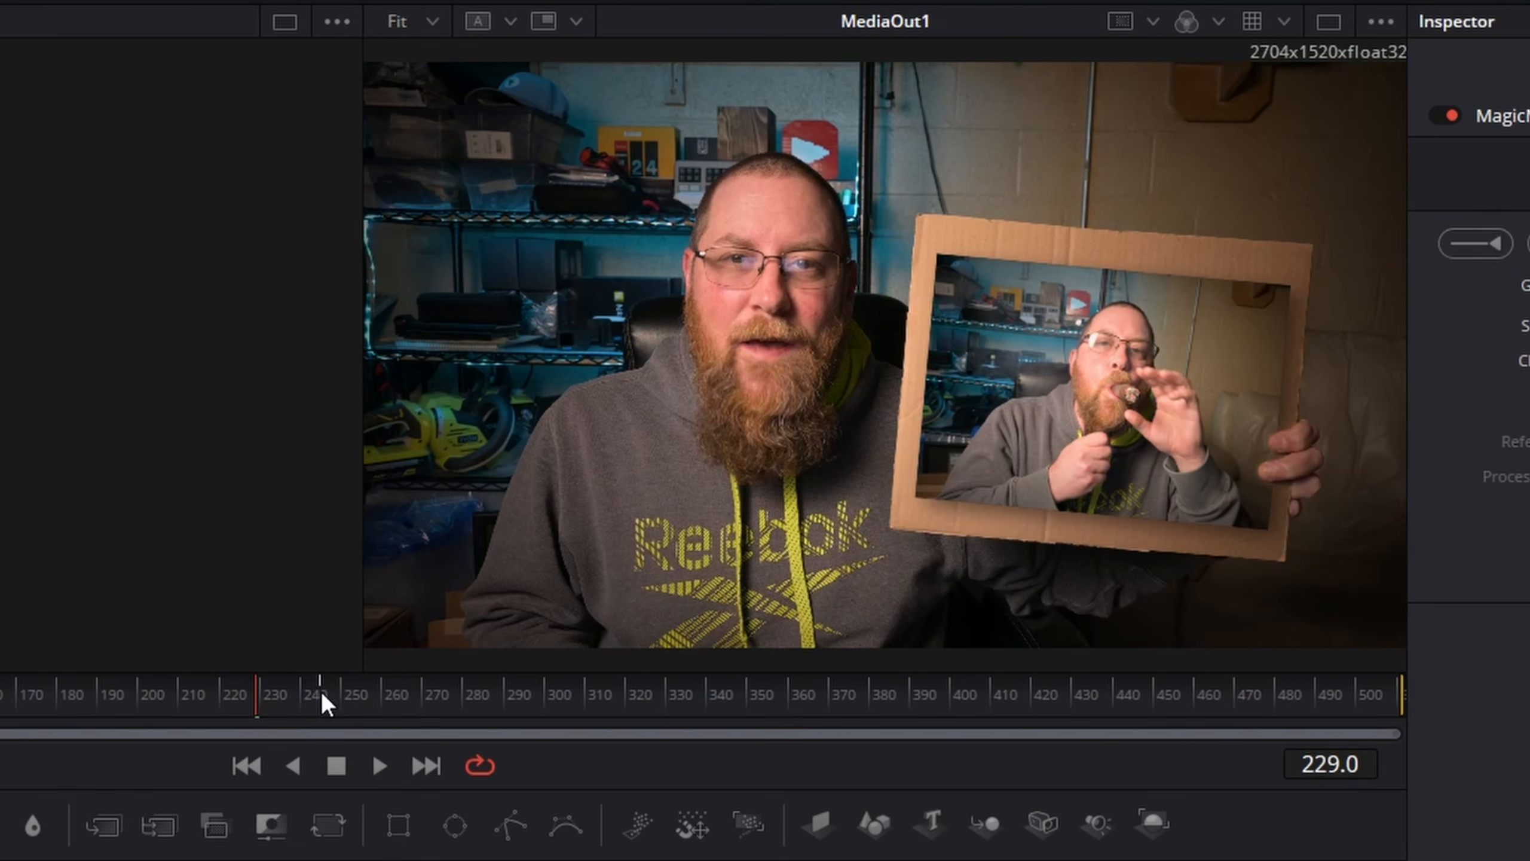
{"action": "left_click", "coordinate": [572, 456]}
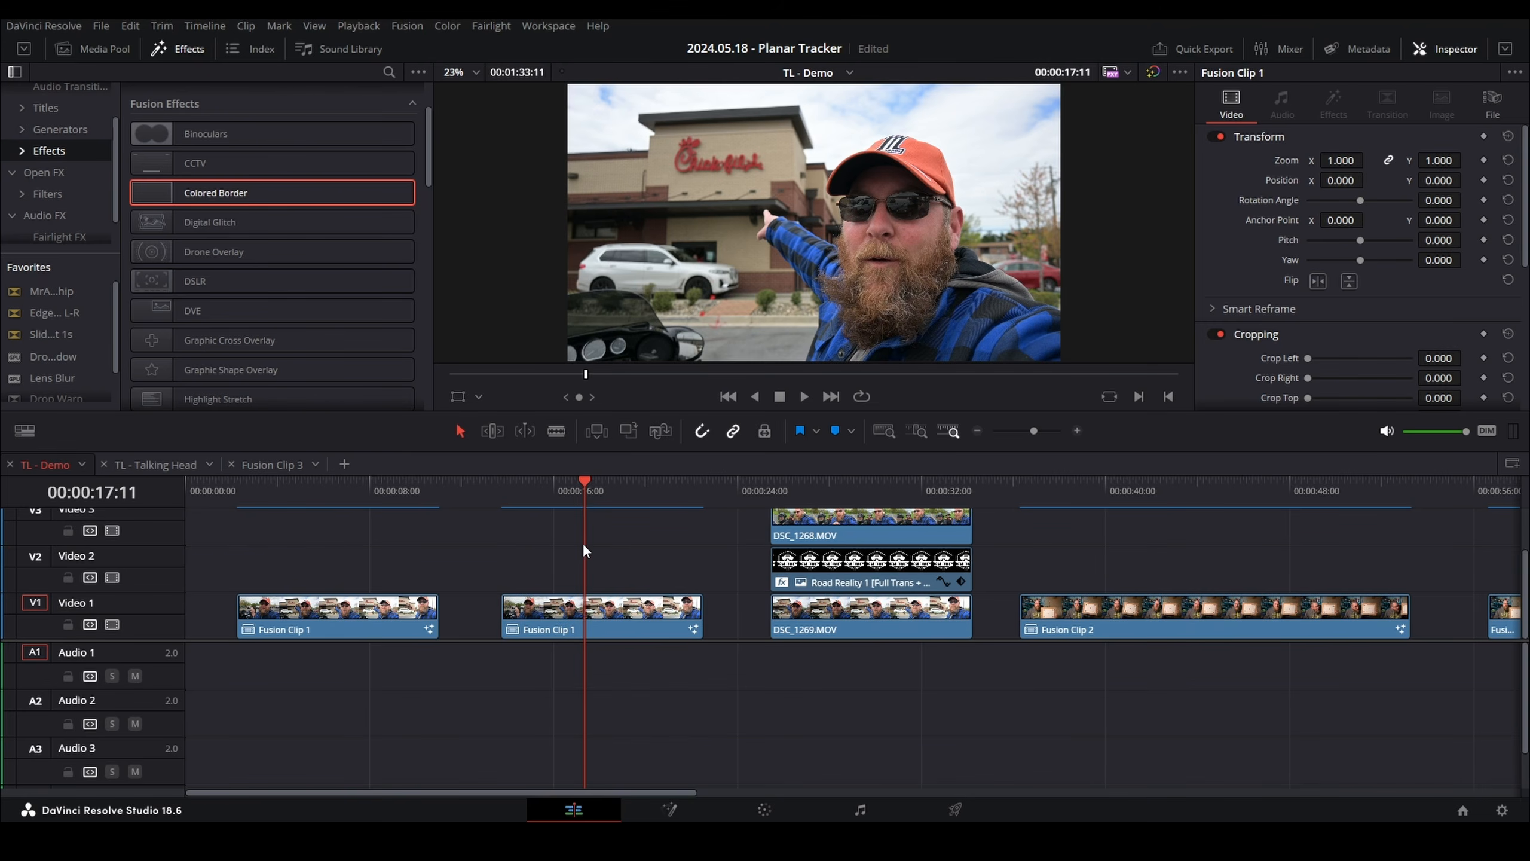
Combine the stacked DSC_1268.MOV, Road Reality logo and DSC_1269.MOV clips into a new Fusion clip.
{"action": "left_click", "coordinate": [332, 492]}
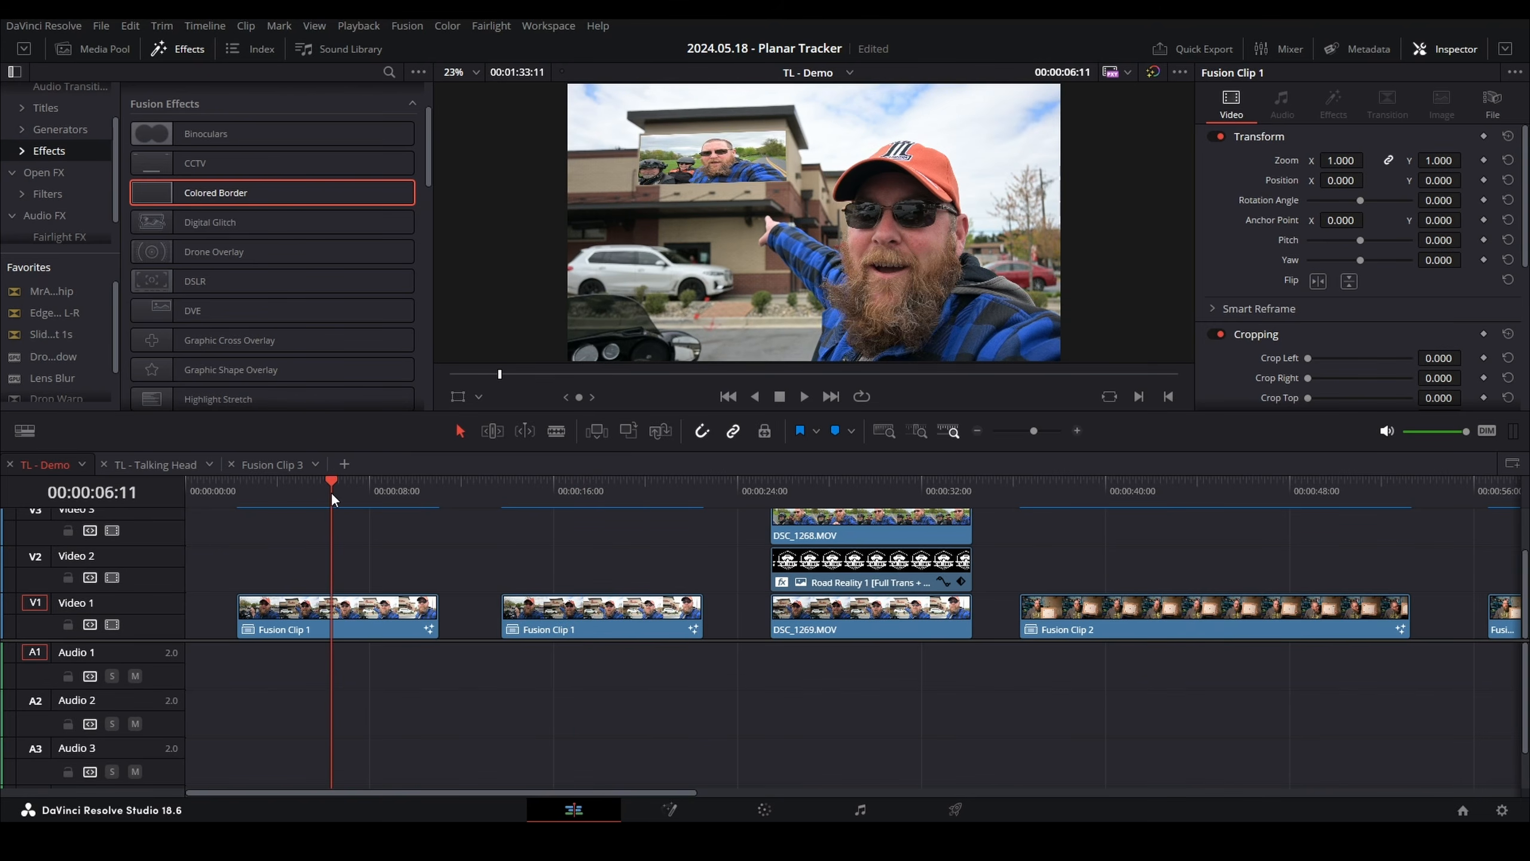
{"action": "left_click_drag", "start_coordinate": [995, 525], "coordinate": [820, 575]}
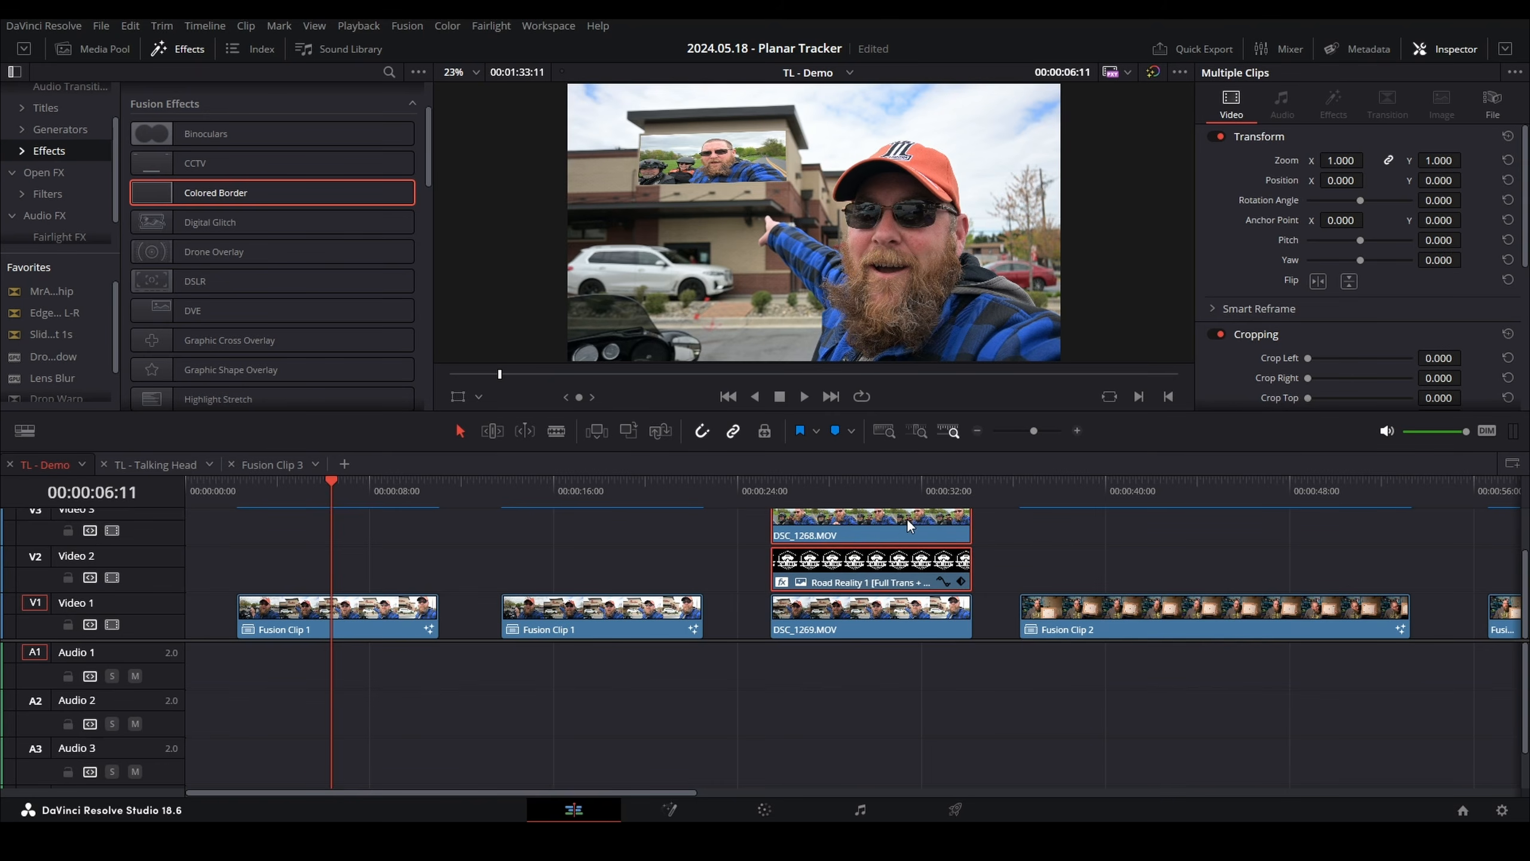
{"action": "left_click", "coordinate": [747, 488]}
{"action": "left_click_drag", "start_coordinate": [999, 521], "coordinate": [820, 632]}
{"action": "right_click", "coordinate": [820, 632]}
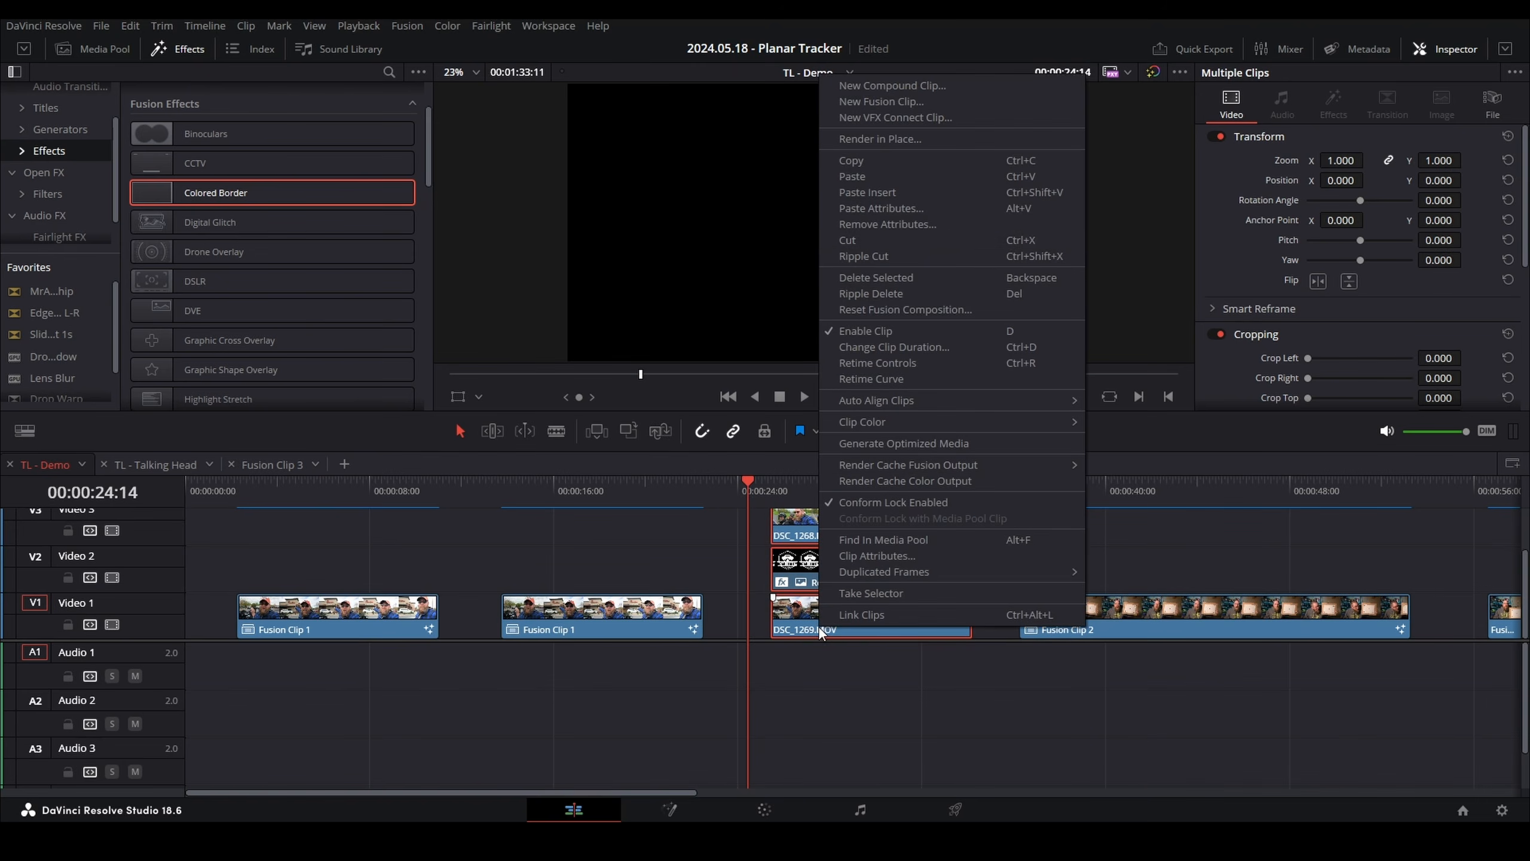
{"action": "left_click", "coordinate": [882, 100]}
{"action": "left_click", "coordinate": [792, 493]}
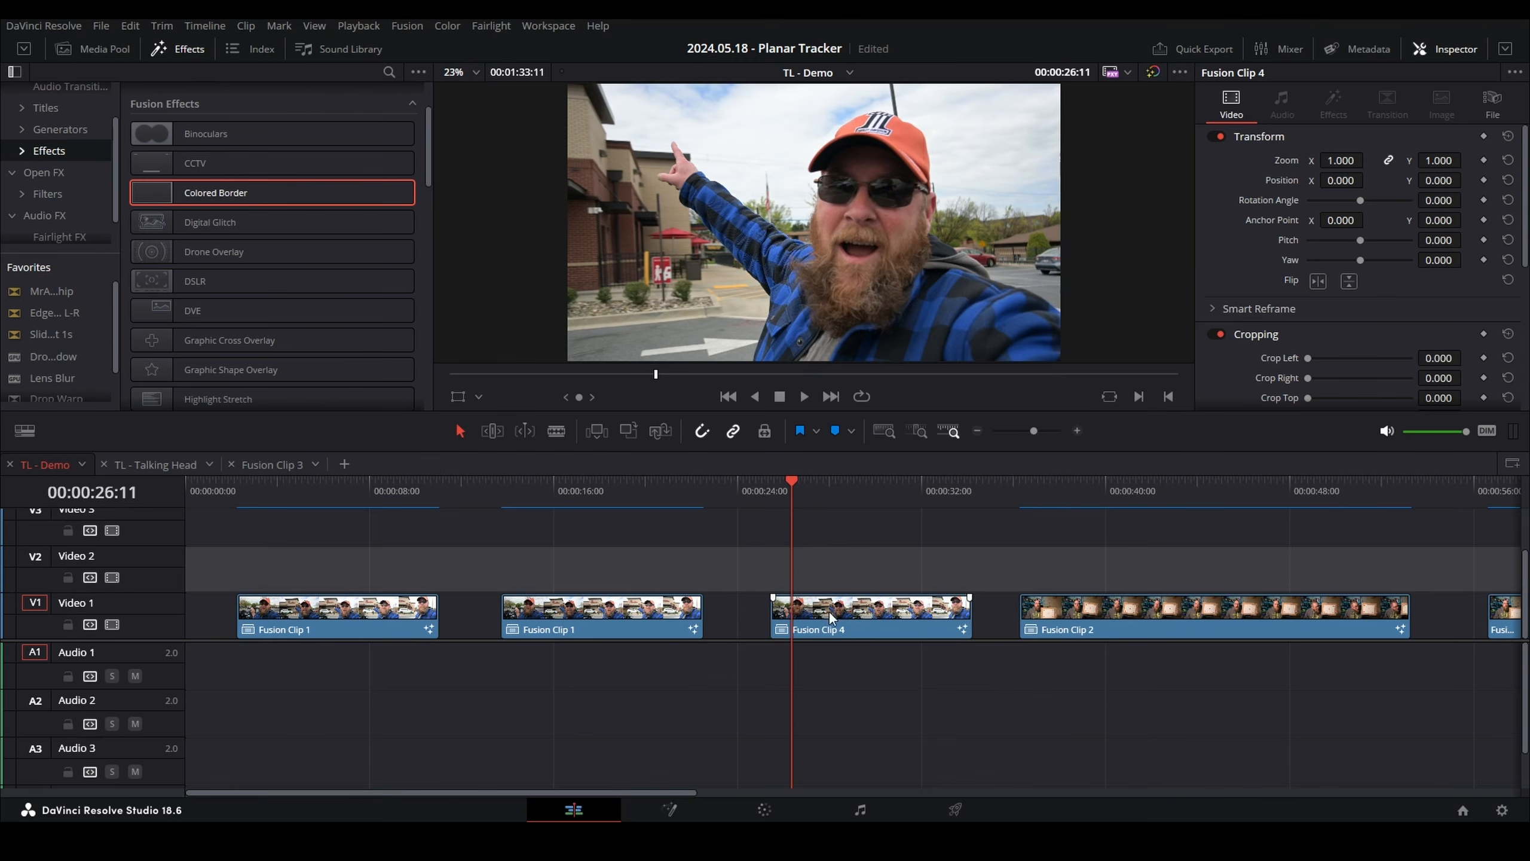
Open Fusion Clip 4 on the Fusion page and show MediaIn1 in the first viewer.
{"action": "right_click", "coordinate": [834, 630]}
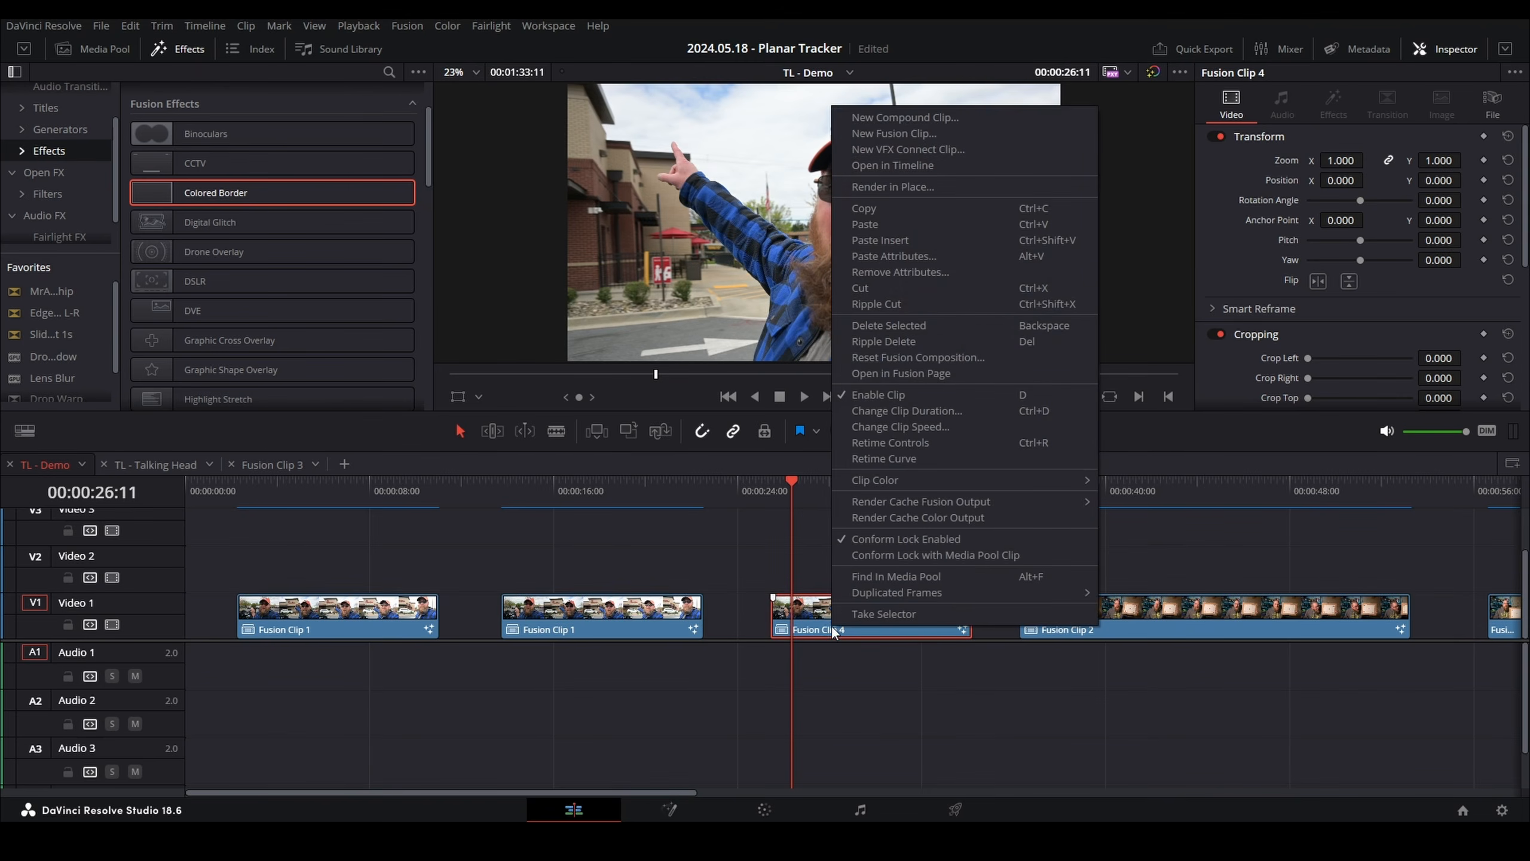
{"action": "left_click", "coordinate": [907, 373]}
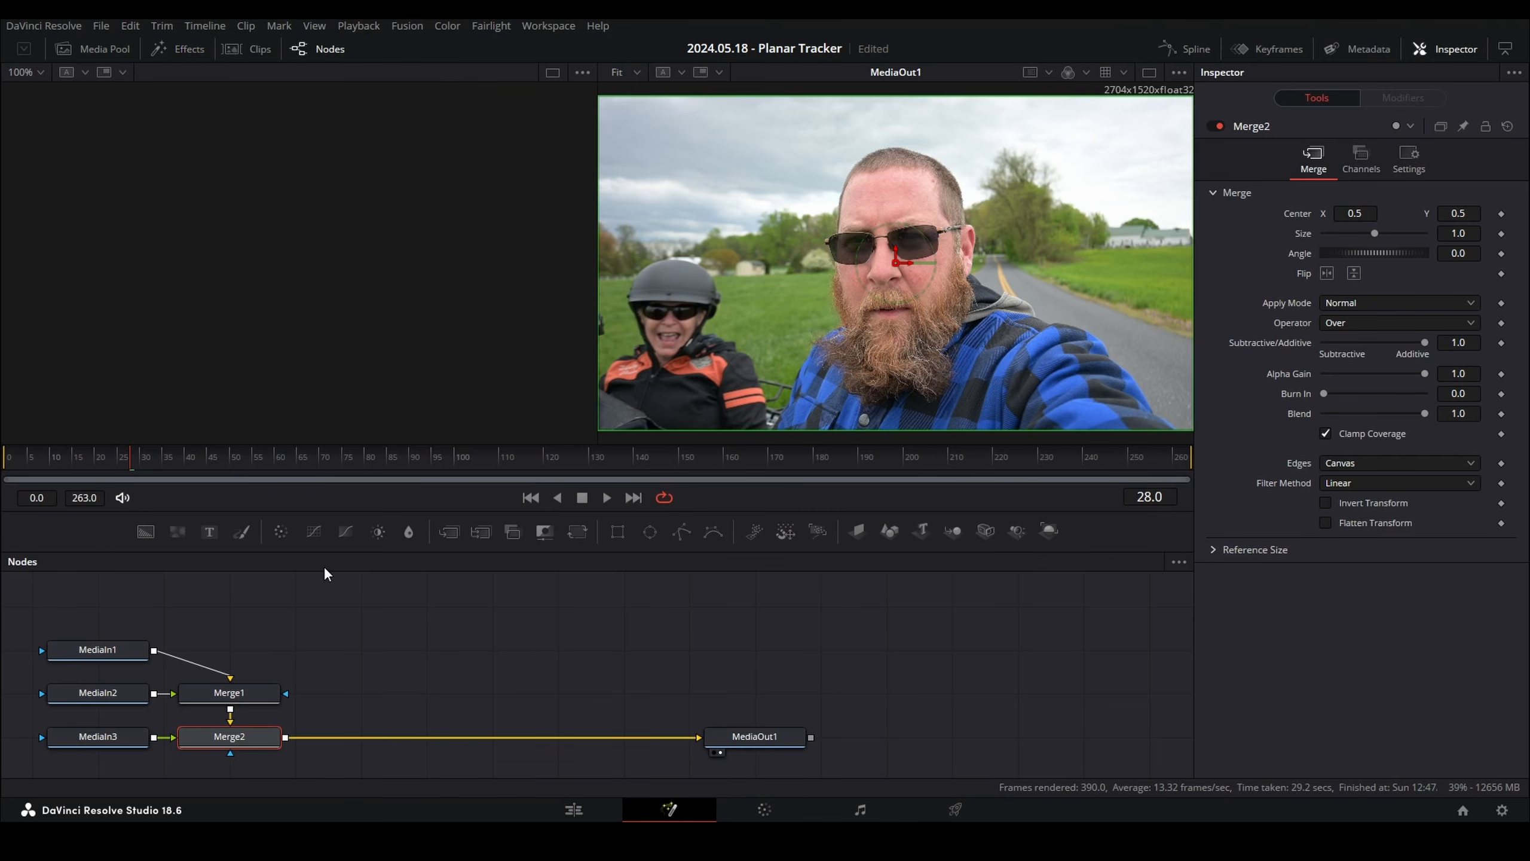
{"action": "left_click", "coordinate": [99, 649]}
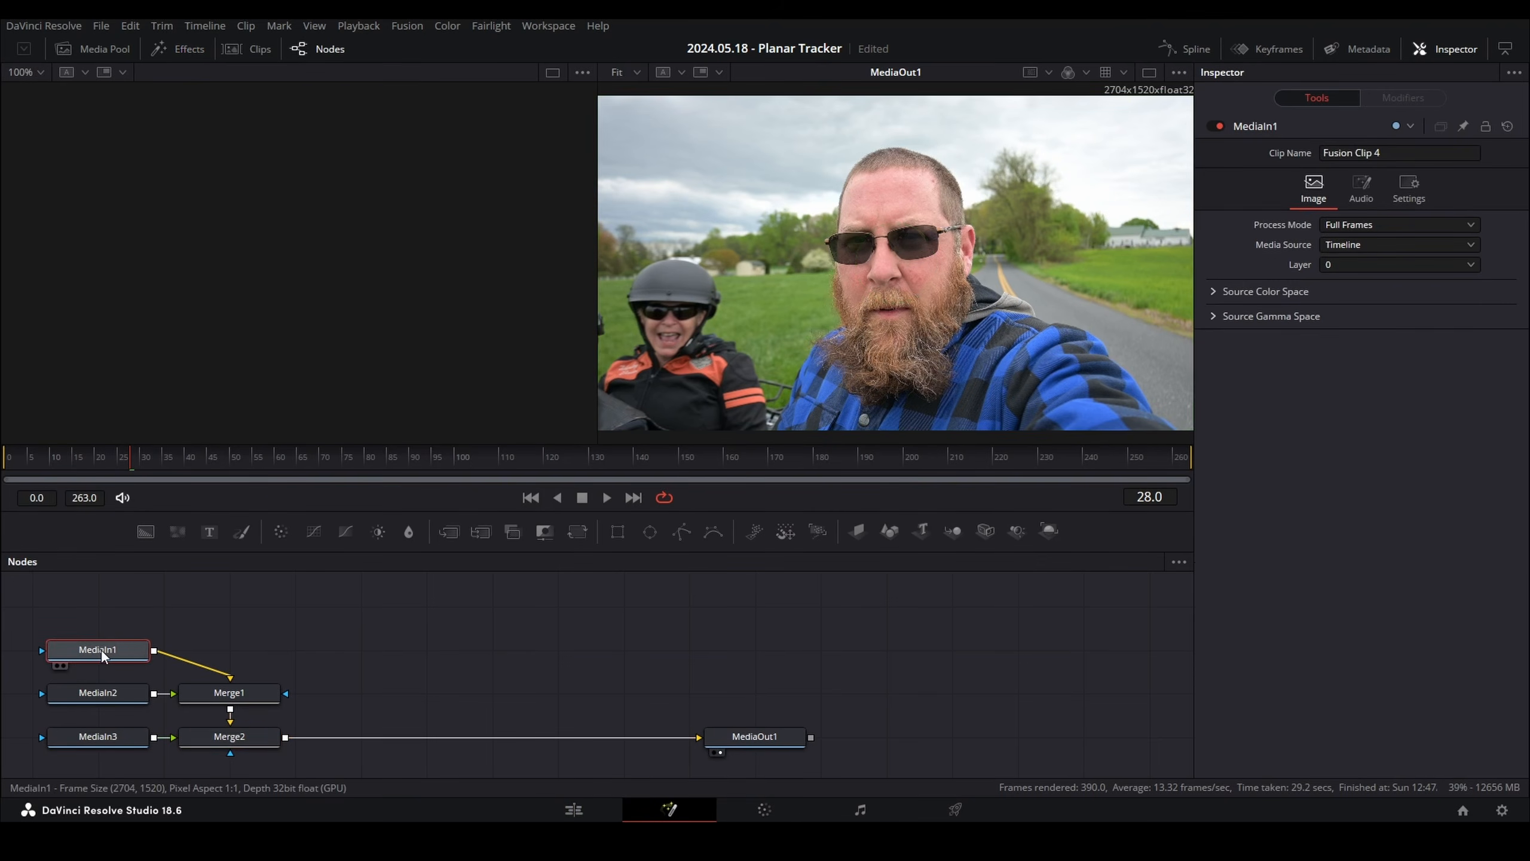
{"action": "key", "text": "1"}
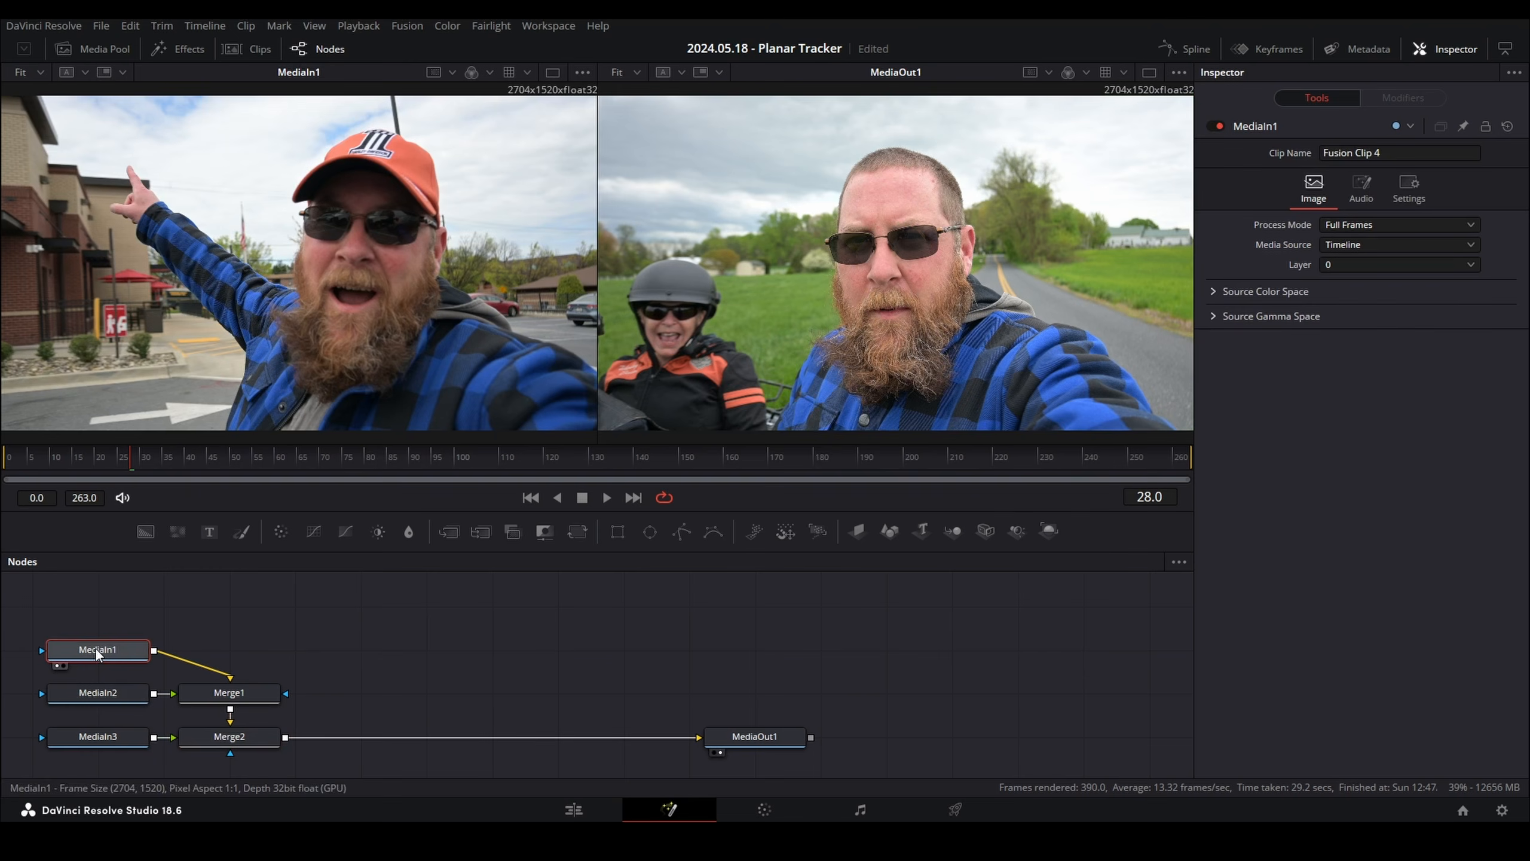
Rename MediaIn1 as base and delete the Merge1 and Merge2 nodes.
{"action": "key", "text": "F2"}
{"action": "type", "text": "base"}
{"action": "key", "text": "Return"}
{"action": "left_click_drag", "start_coordinate": [155, 627], "coordinate": [232, 754]}
{"action": "key", "text": "Delete"}
Rename MediaIn2 as logo and MediaIn3 as insert.
{"action": "left_click", "coordinate": [99, 694]}
{"action": "key", "text": "1"}
{"action": "key", "text": "F2"}
{"action": "type", "text": "logo"}
{"action": "key", "text": "Return"}
{"action": "left_click", "coordinate": [102, 736]}
{"action": "key", "text": "F2"}
{"action": "type", "text": "insert"}
{"action": "key", "text": "Return"}
Stack the source nodes in the order logo, insert, base and connect base to MediaOut1.
{"action": "left_click_drag", "start_coordinate": [122, 660], "coordinate": [101, 745]}
{"action": "left_click_drag", "start_coordinate": [107, 740], "coordinate": [239, 695]}
{"action": "left_click_drag", "start_coordinate": [335, 618], "coordinate": [104, 741]}
Insert a Planar Tracker node between base and MediaOut1.
{"action": "left_click", "coordinate": [121, 736]}
{"action": "key", "text": "shift+space"}
{"action": "type", "text": "Drop Shadow"}
{"action": "type", "text": "pla"}
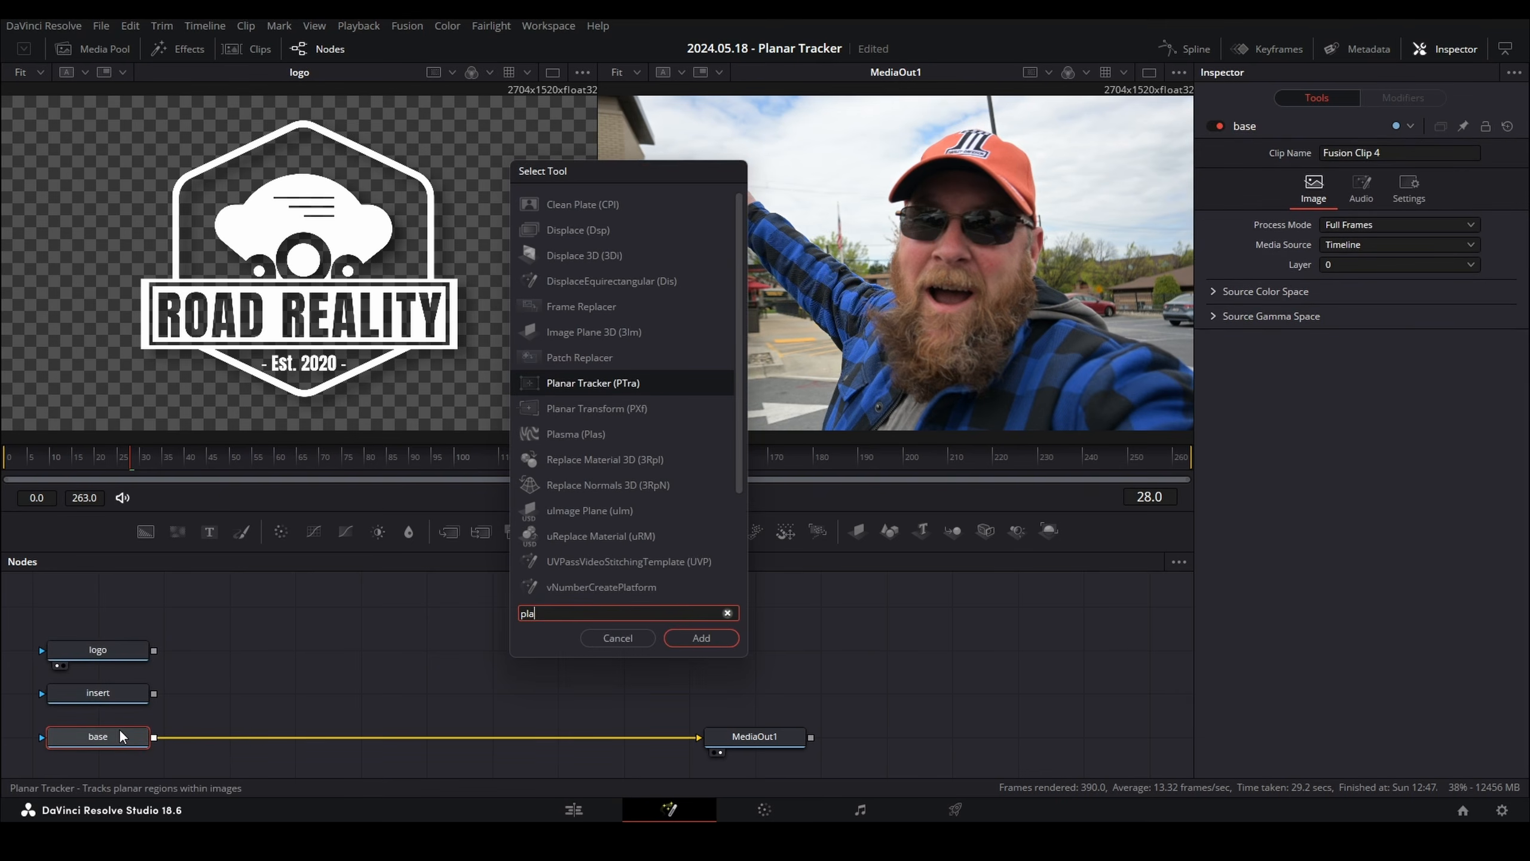
{"action": "key", "text": "Return"}
Set PlanarTracker1's reference time to frame 120 and its tracker to Hybrid Point/Area.
{"action": "left_click", "coordinate": [544, 462]}
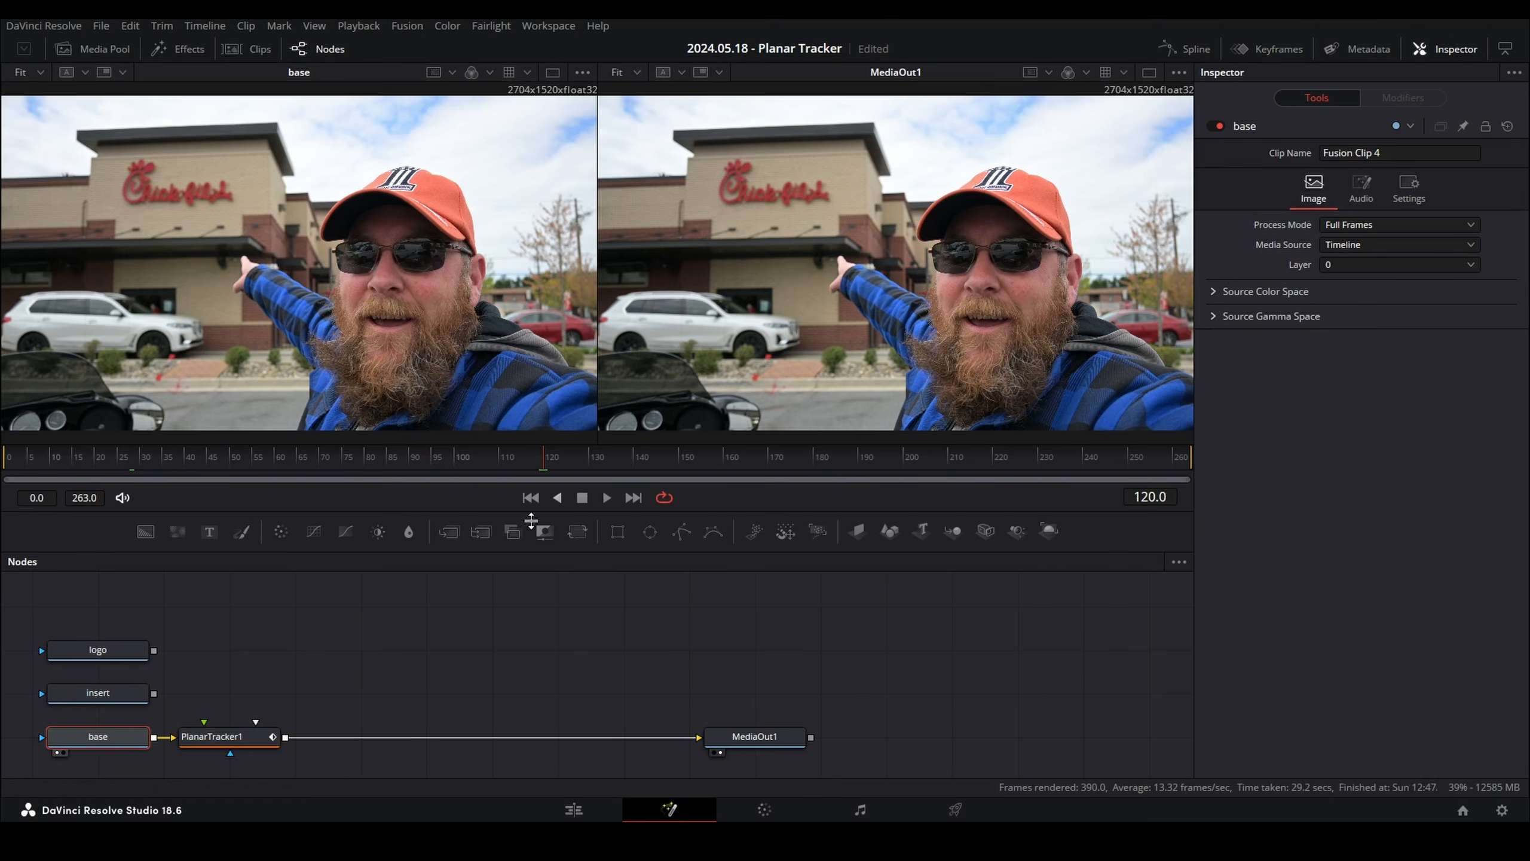
{"action": "left_click", "coordinate": [258, 732]}
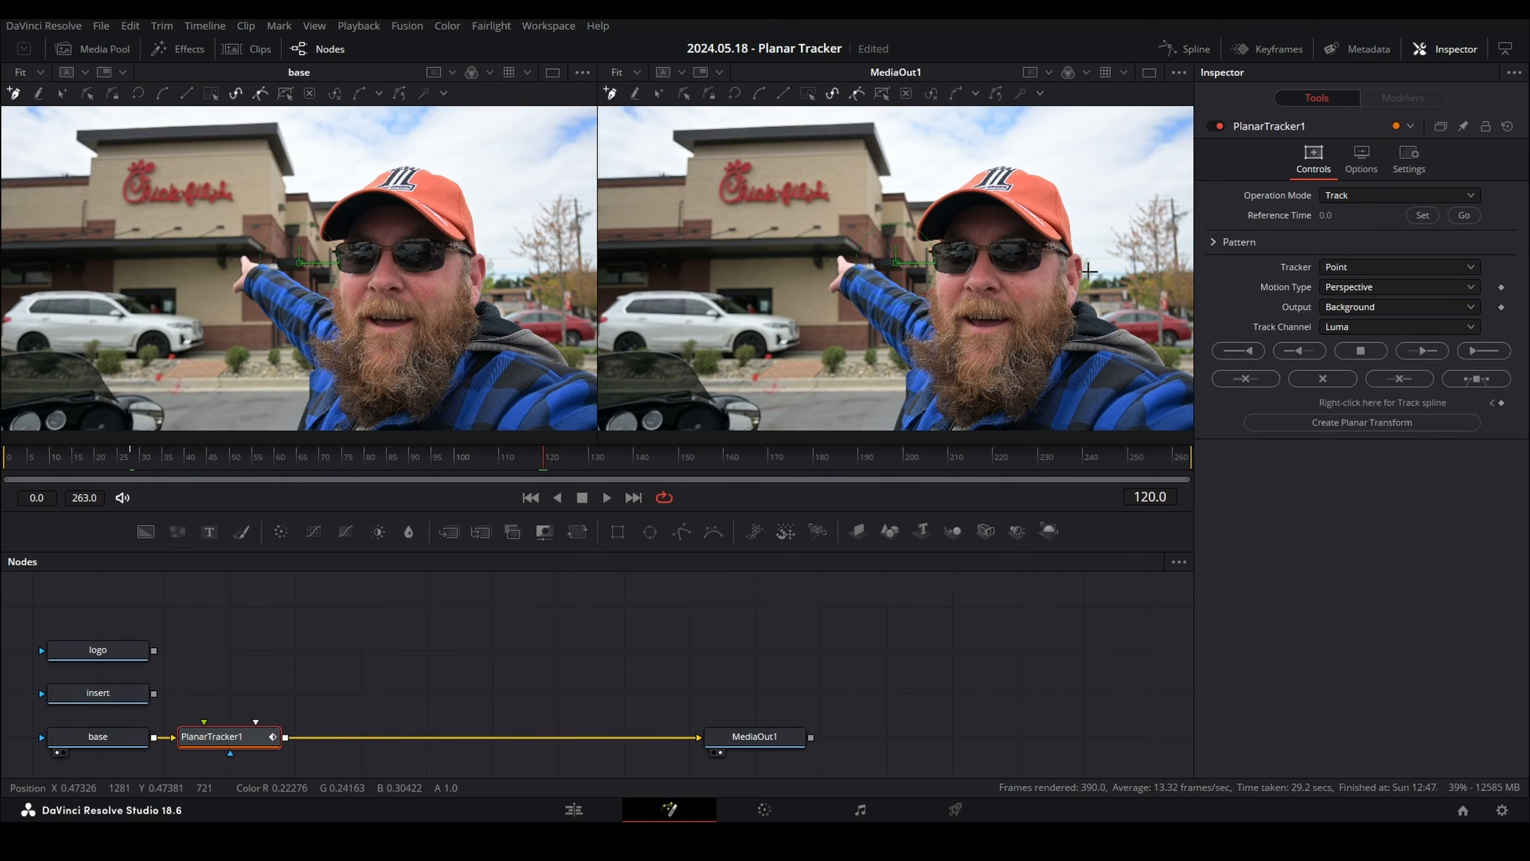
{"action": "left_click", "coordinate": [1420, 216]}
{"action": "left_click", "coordinate": [1366, 269]}
{"action": "left_click", "coordinate": [1395, 307]}
Draw a closed four-point tracking outline around the Chick-fil-A sign.
{"action": "left_click", "coordinate": [689, 160]}
{"action": "left_click", "coordinate": [863, 158]}
{"action": "left_click", "coordinate": [867, 210]}
{"action": "left_click", "coordinate": [689, 214]}
{"action": "left_click", "coordinate": [689, 161]}
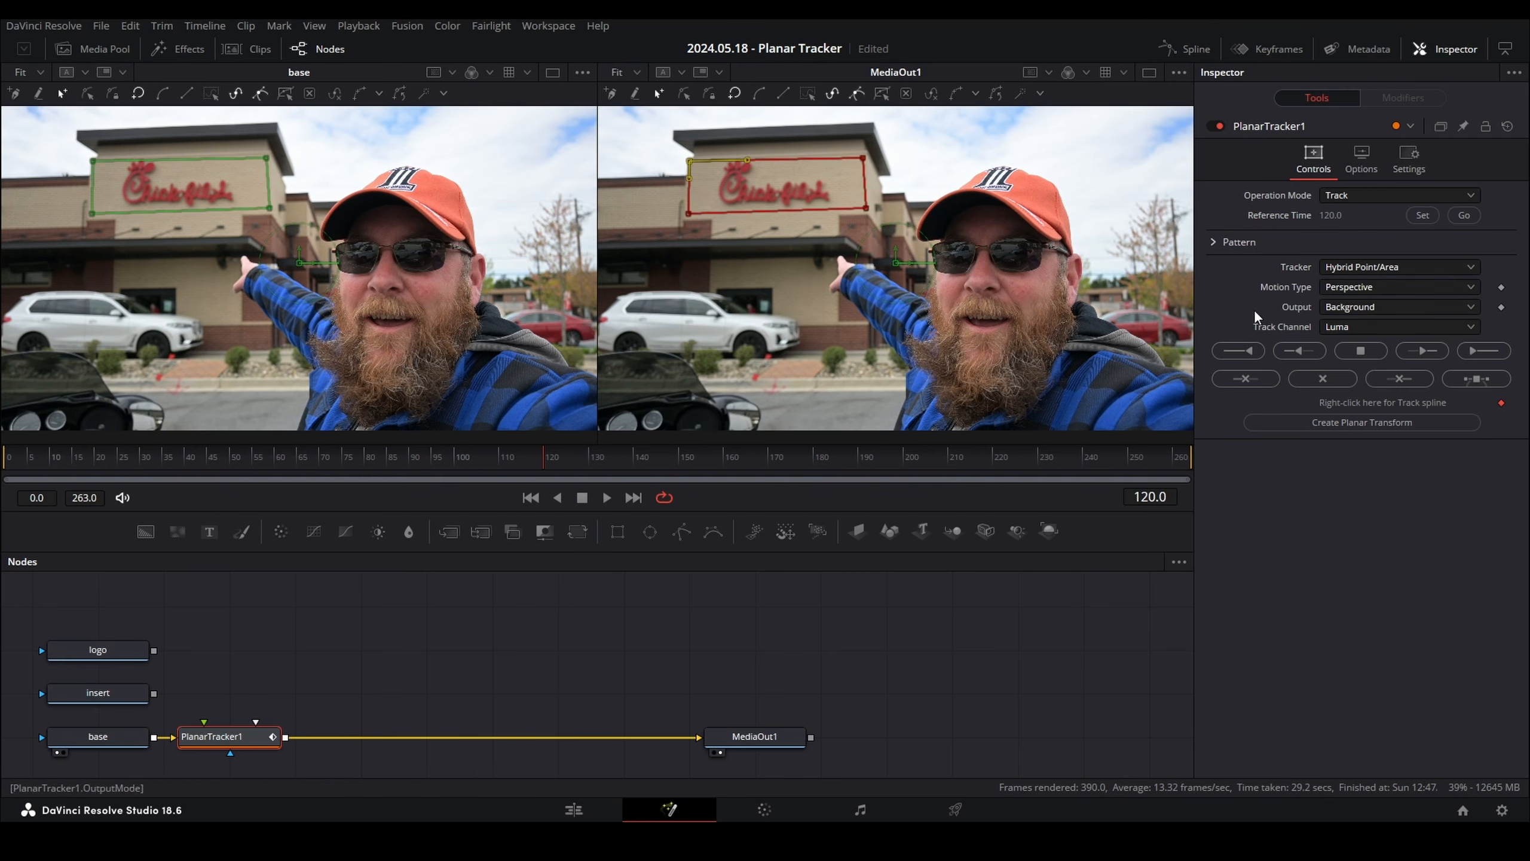
Try to track the sign forward and backward from reference frame 120, and reset PlanarTracker1 to its defaults.
{"action": "left_click", "coordinate": [1486, 353]}
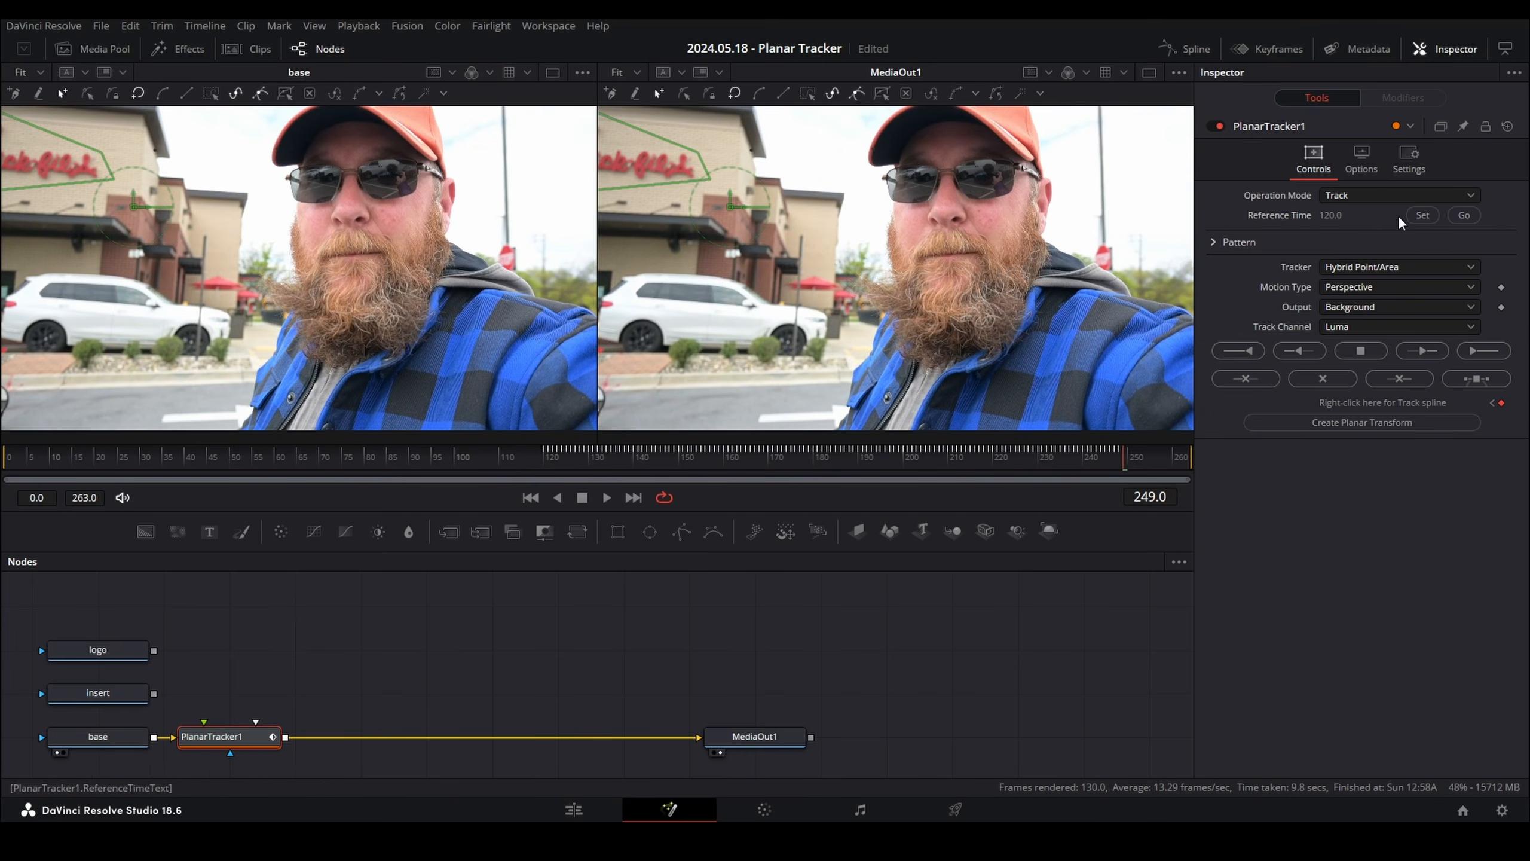
{"action": "left_click", "coordinate": [1463, 216]}
{"action": "left_click", "coordinate": [1239, 352]}
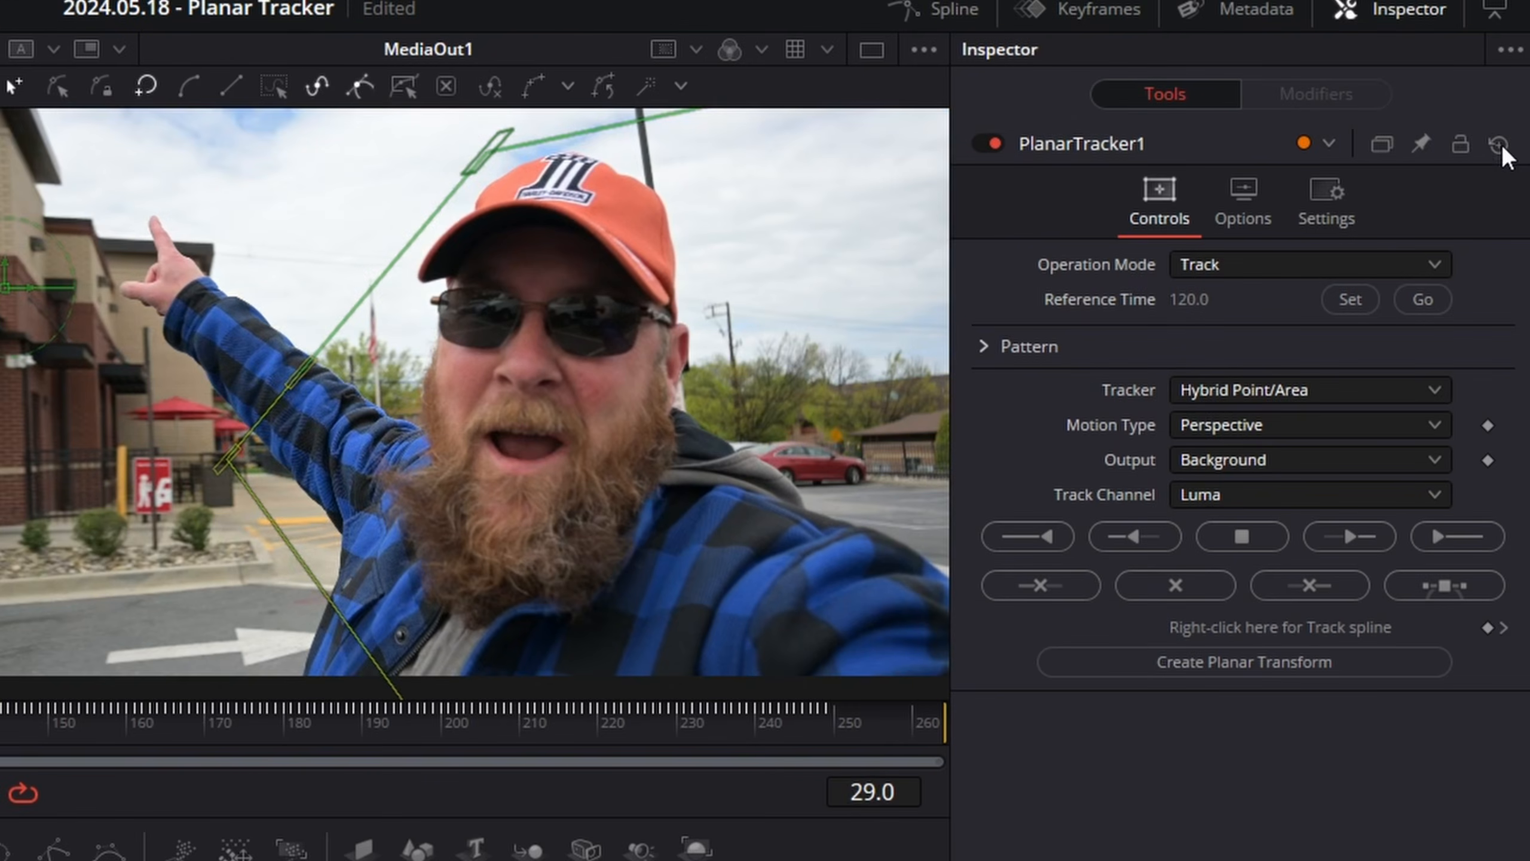
{"action": "left_click", "coordinate": [1507, 126]}
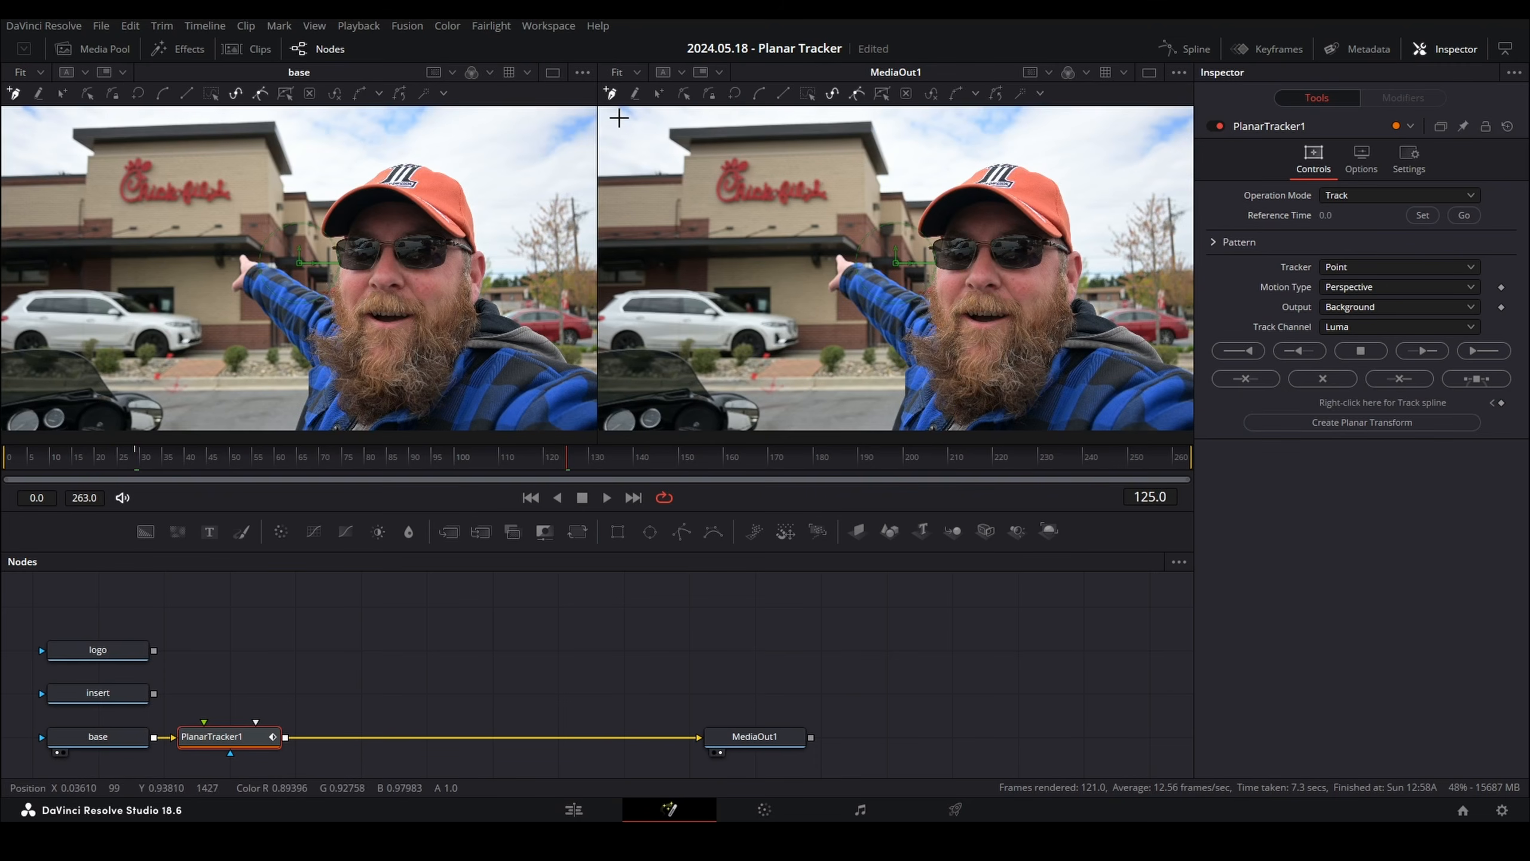
At frame 125, draw a closed tracking outline around the building facade, following its roofline and stopping short of the man's pointing hand.
{"action": "left_click", "coordinate": [609, 171]}
{"action": "left_click", "coordinate": [679, 164]}
{"action": "left_click", "coordinate": [665, 135]}
{"action": "left_click", "coordinate": [658, 121]}
{"action": "left_click", "coordinate": [871, 112]}
{"action": "left_click", "coordinate": [917, 186]}
{"action": "left_click", "coordinate": [908, 252]}
{"action": "left_click", "coordinate": [836, 252]}
{"action": "left_click", "coordinate": [779, 280]}
{"action": "left_click", "coordinate": [614, 263]}
{"action": "left_click", "coordinate": [609, 171]}
Set PlanarTracker1's reference time to frame 125 and its tracker to Hybrid Point/Area.
{"action": "left_click", "coordinate": [1431, 217]}
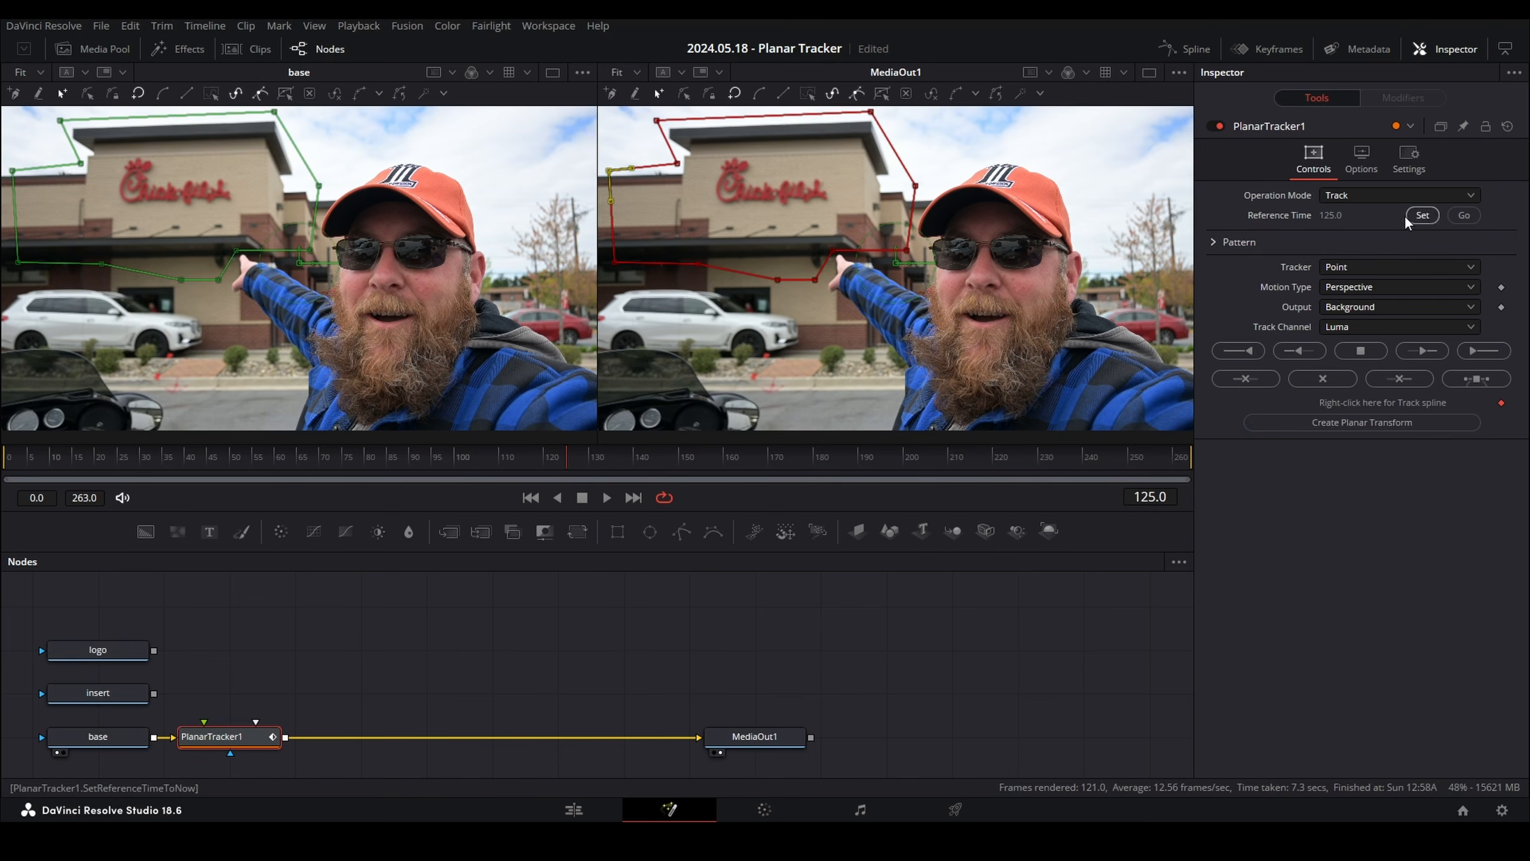
{"action": "left_click", "coordinate": [1384, 267]}
{"action": "left_click", "coordinate": [1376, 306]}
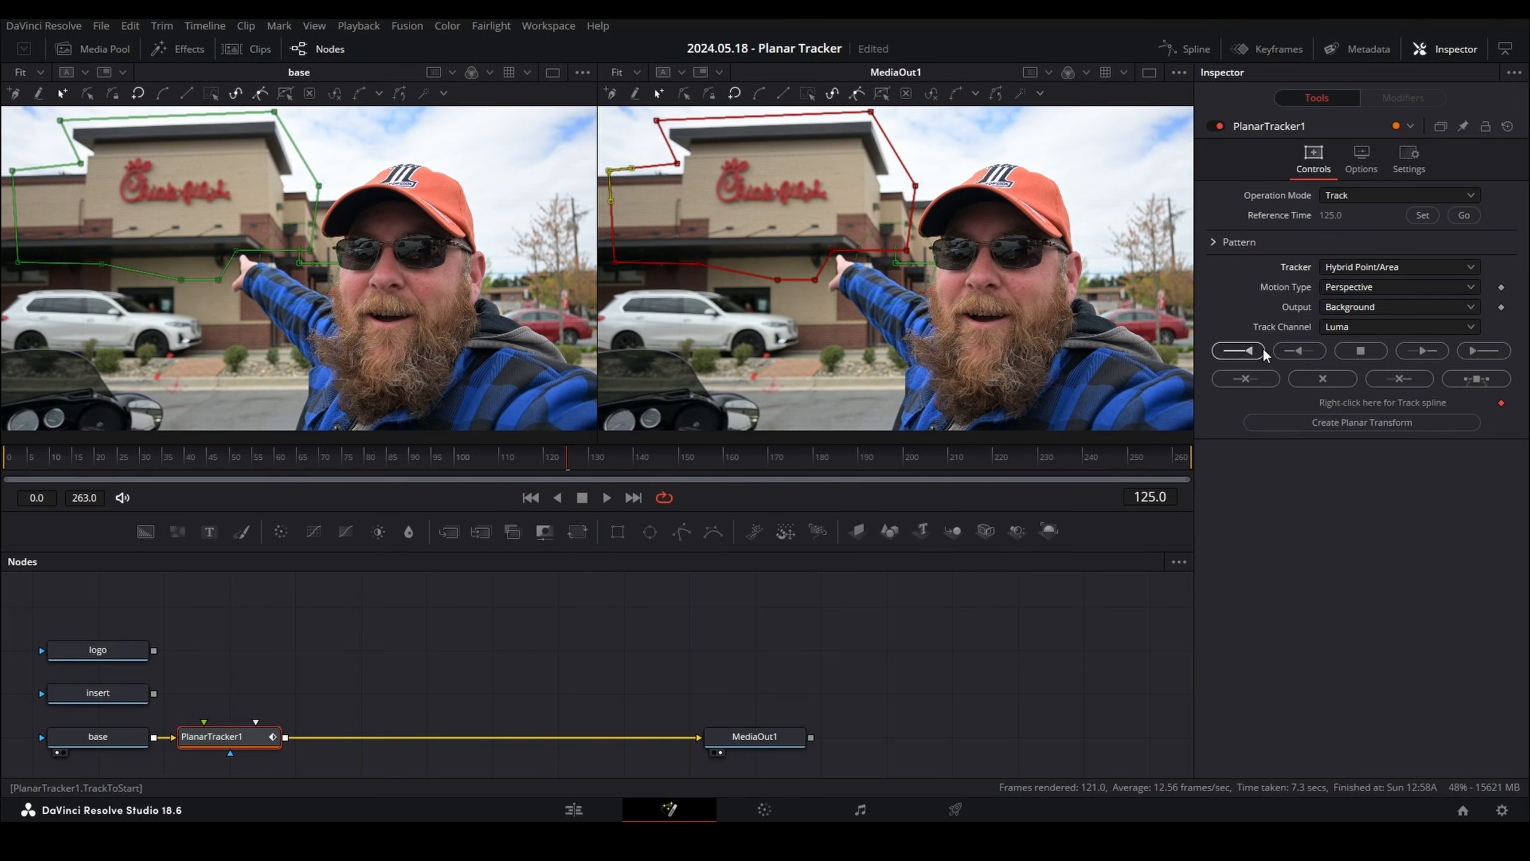
Track the facade backward toward the clip start, return to the reference frame, and track forward toward the end.
{"action": "left_click", "coordinate": [1231, 351]}
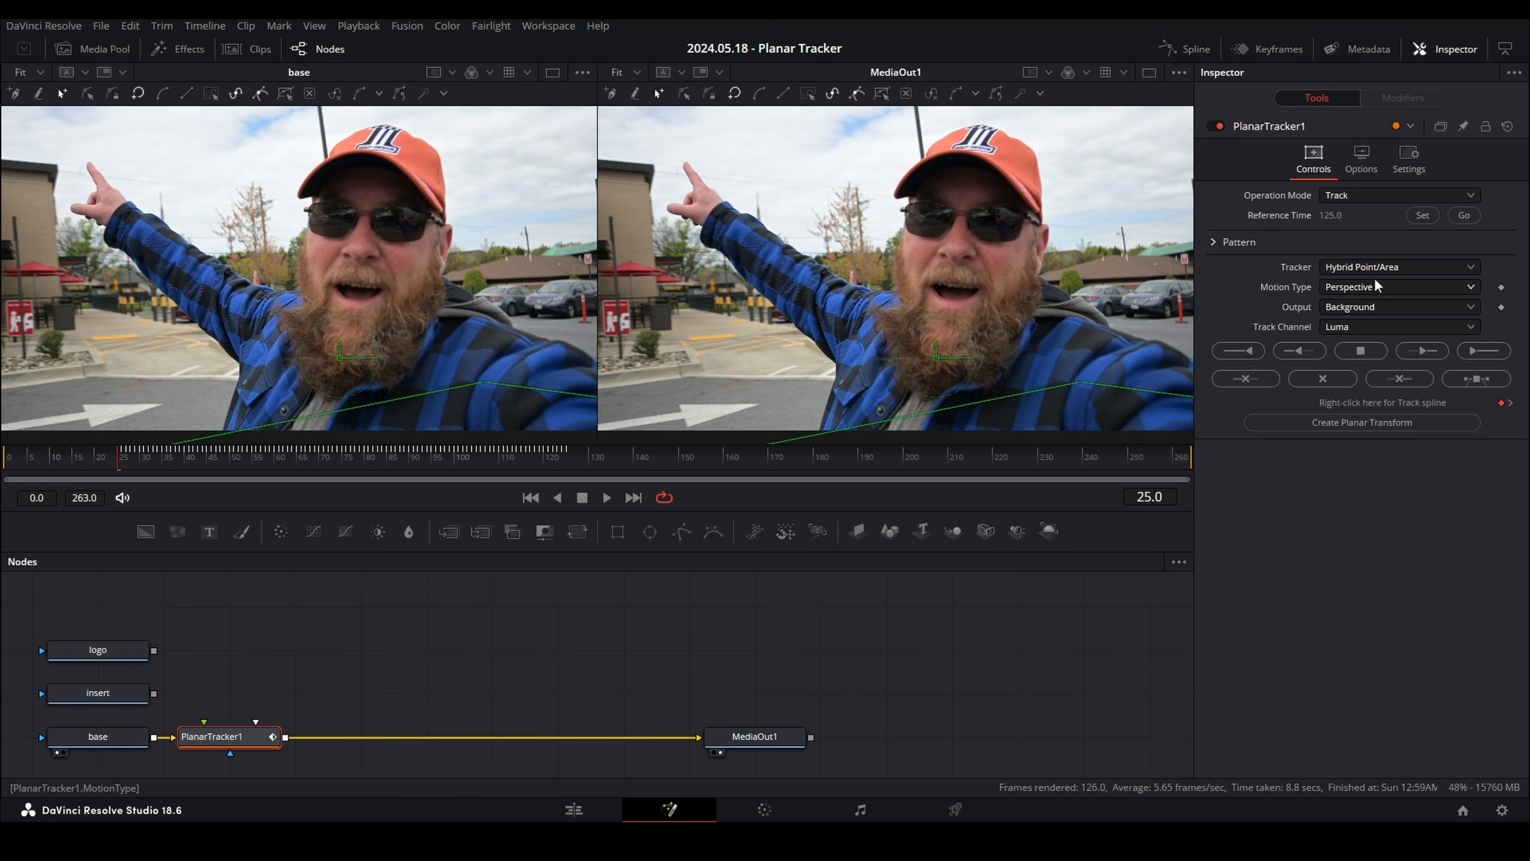
{"action": "left_click", "coordinate": [1468, 217]}
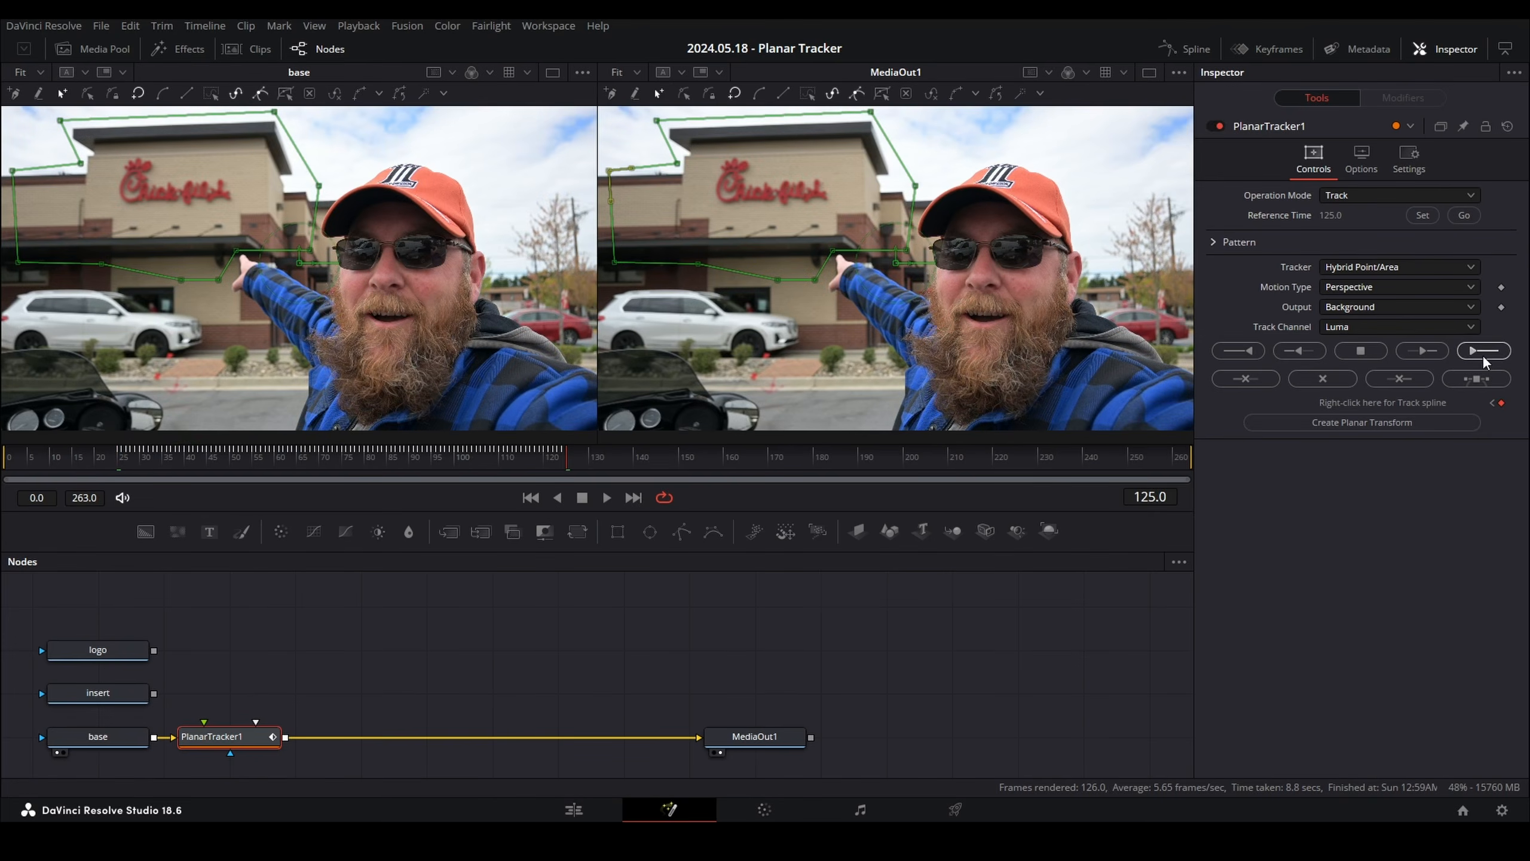
{"action": "left_click", "coordinate": [1482, 351]}
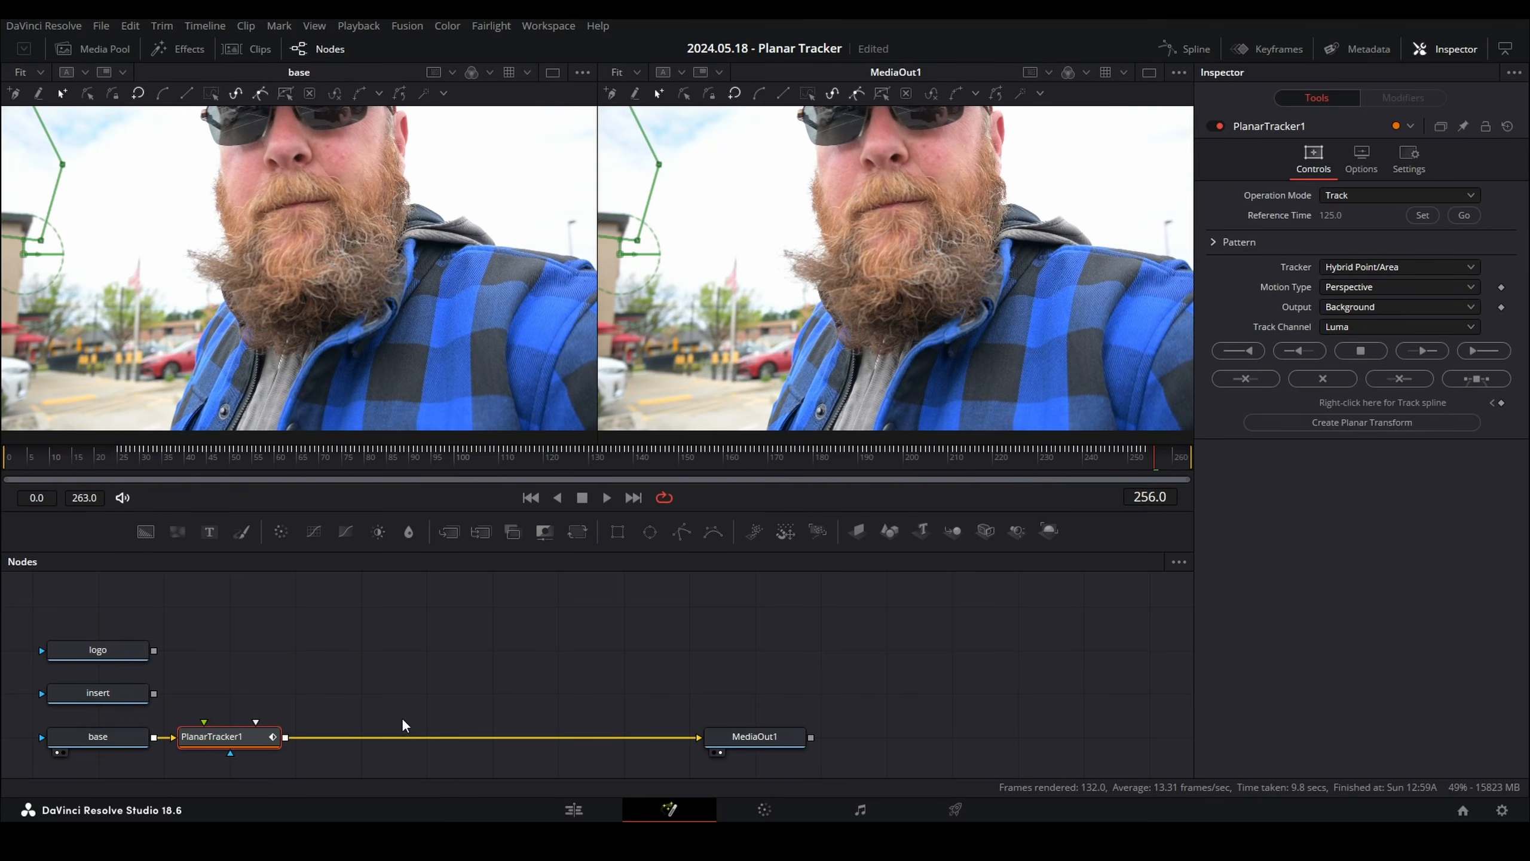
Move PlanarTracker1 closer to MediaOut1 in the node graph and change its operation mode to Corner Pin.
{"action": "left_click_drag", "start_coordinate": [208, 743], "coordinate": [482, 747]}
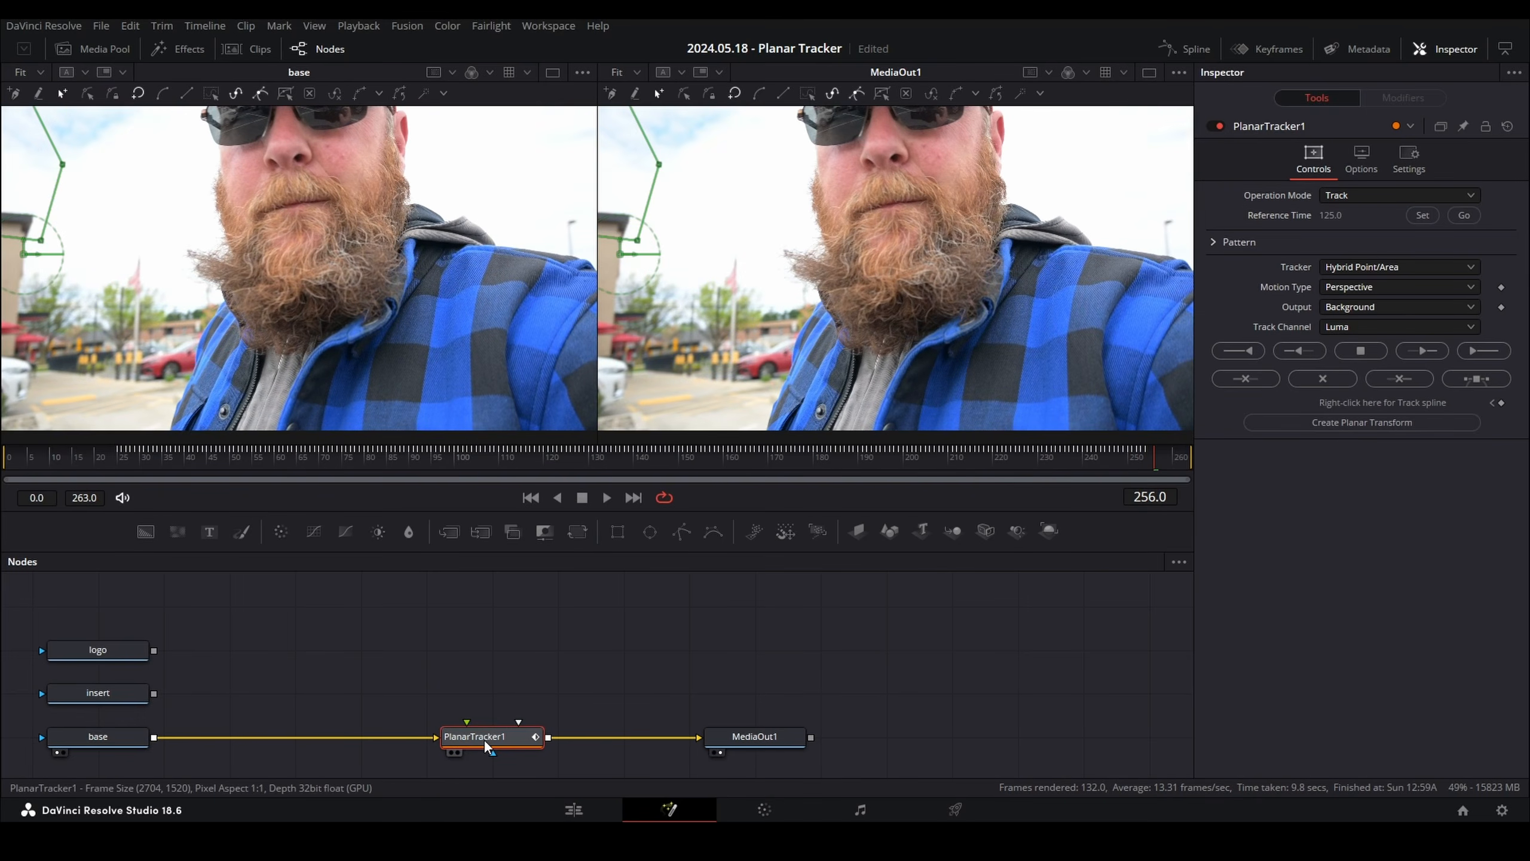
{"action": "left_click", "coordinate": [1358, 196]}
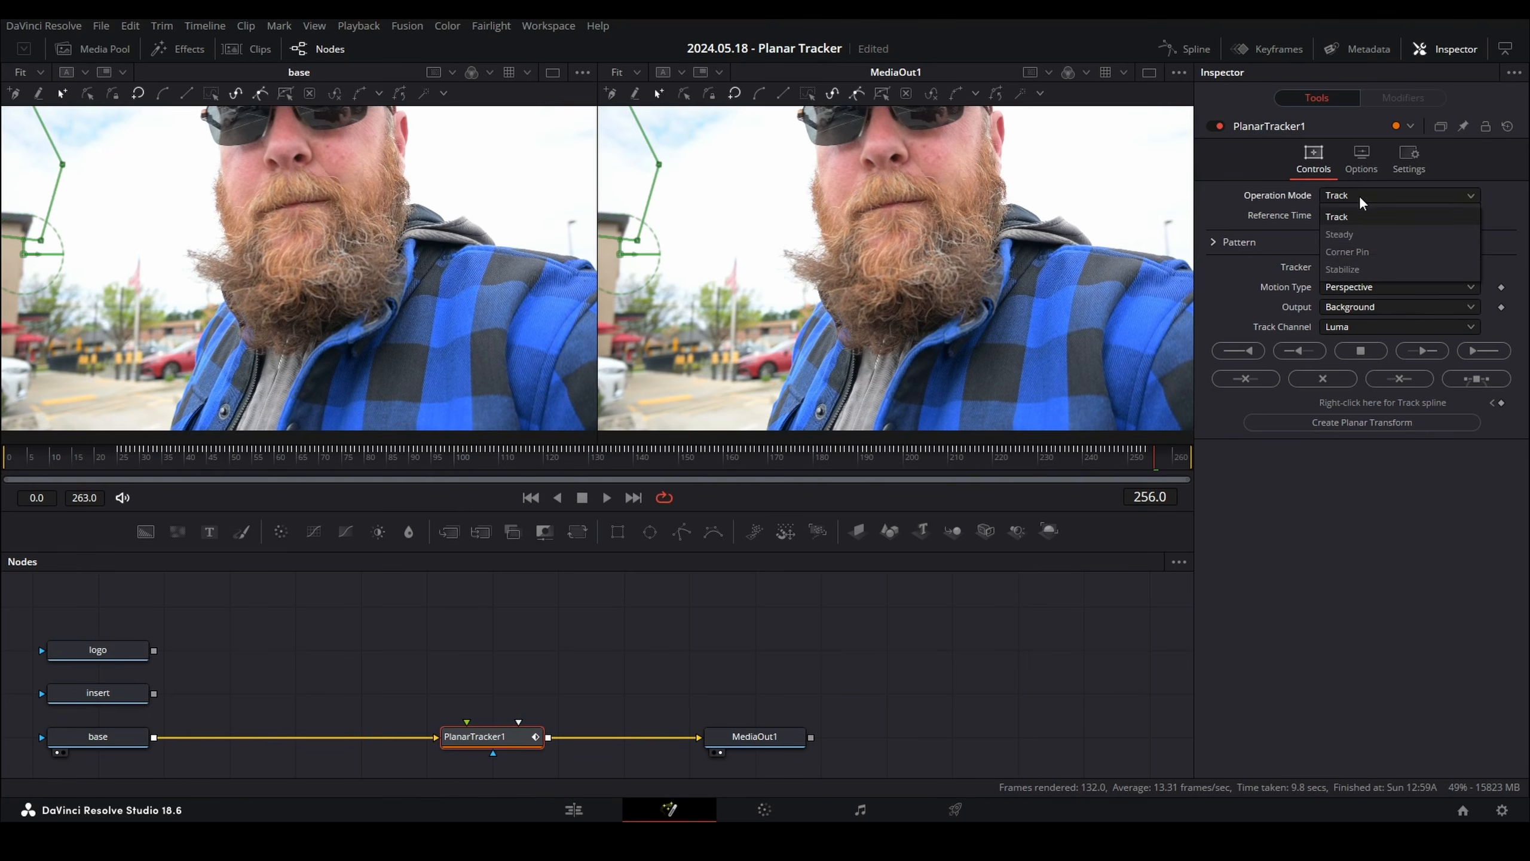
{"action": "left_click", "coordinate": [1360, 254]}
At frame 124, fit the four corner pins around the Chick-fil-A sign.
{"action": "left_click", "coordinate": [564, 453]}
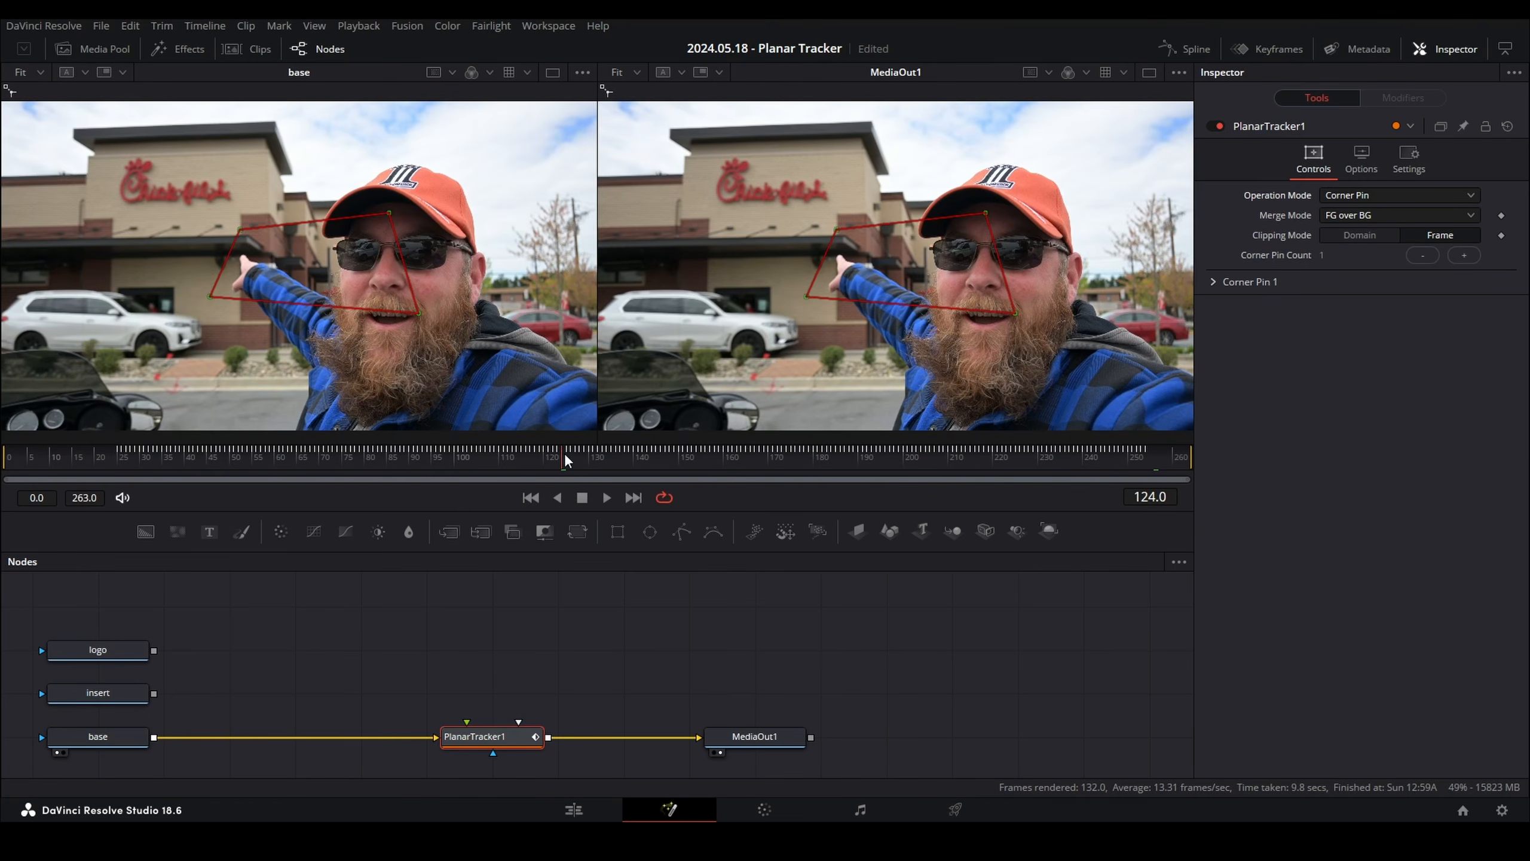
{"action": "left_click_drag", "start_coordinate": [836, 227], "coordinate": [688, 158]}
{"action": "left_click_drag", "start_coordinate": [984, 210], "coordinate": [861, 153]}
{"action": "left_click_drag", "start_coordinate": [1014, 312], "coordinate": [863, 218]}
{"action": "left_click_drag", "start_coordinate": [805, 294], "coordinate": [683, 222]}
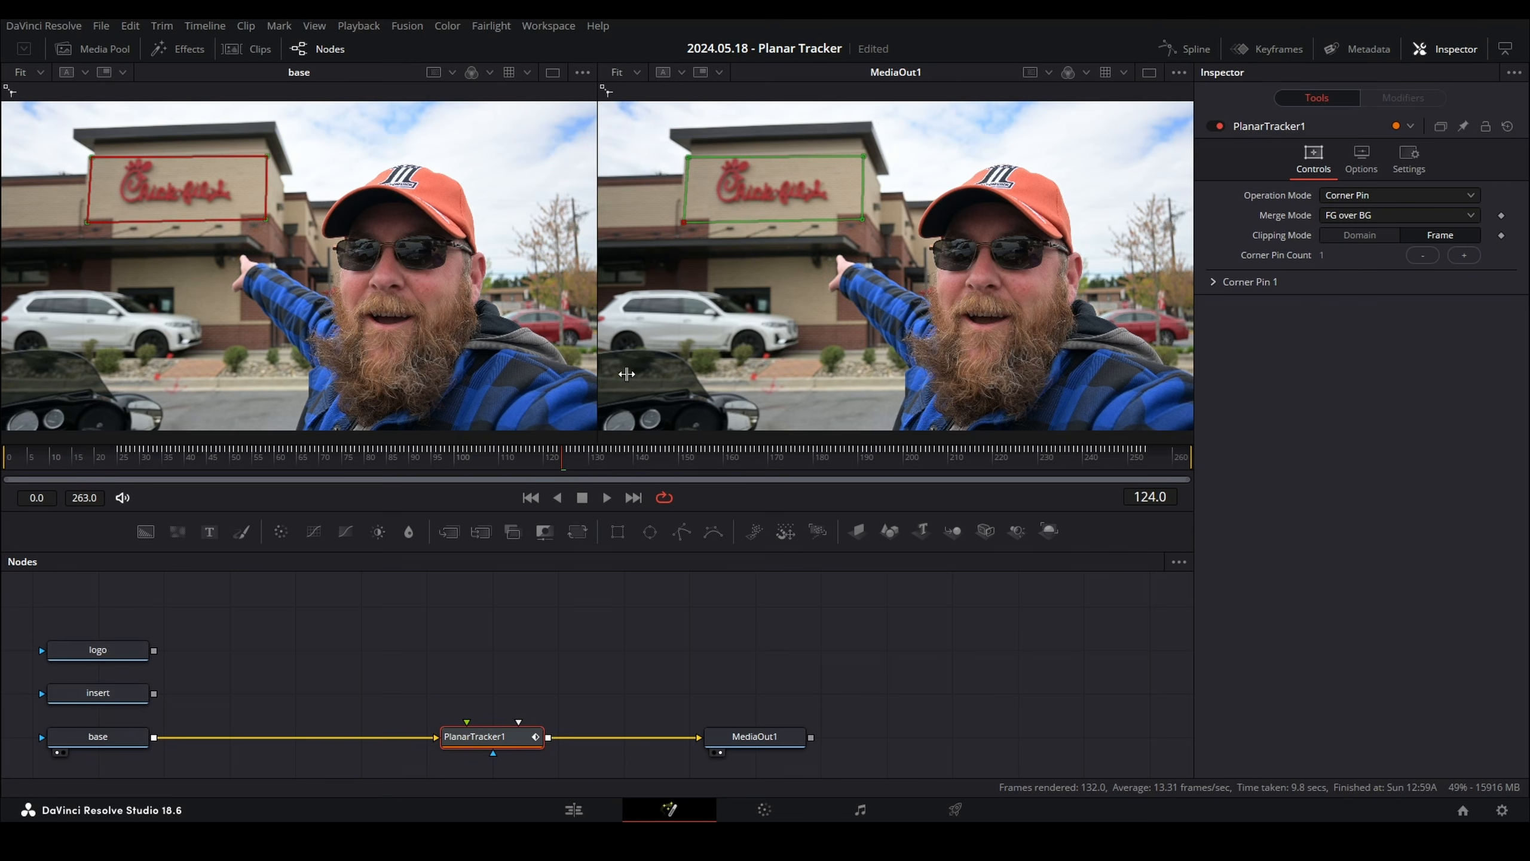
Try the logo as PlanarTracker1's Corner Pin 1 image, adjust its upper-right corner, and undo both changes.
{"action": "left_click", "coordinate": [95, 696]}
{"action": "left_click_drag", "start_coordinate": [154, 650], "coordinate": [468, 722]}
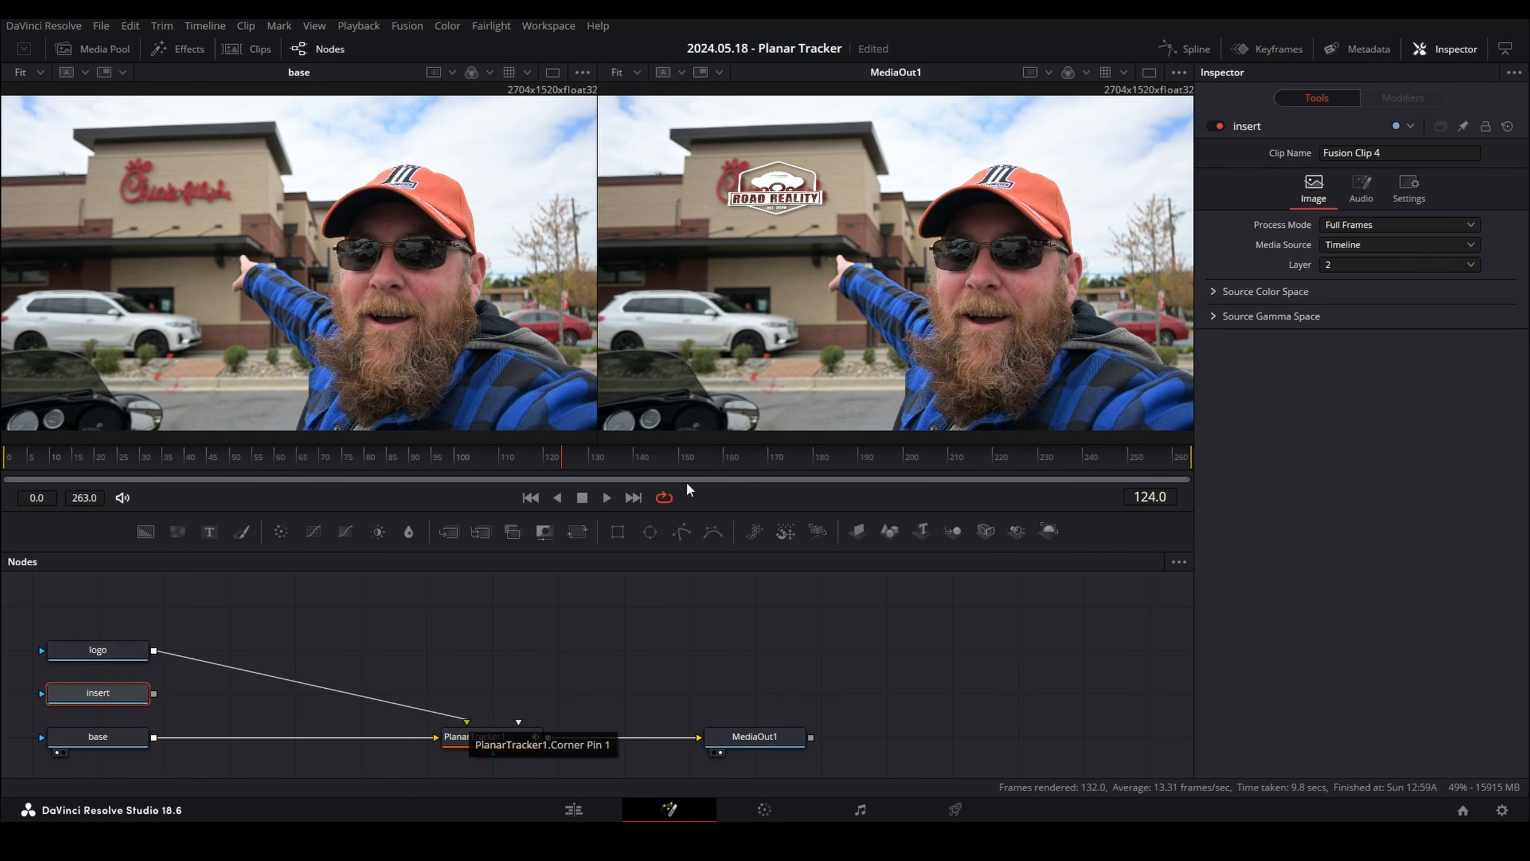
{"action": "left_click", "coordinate": [517, 738]}
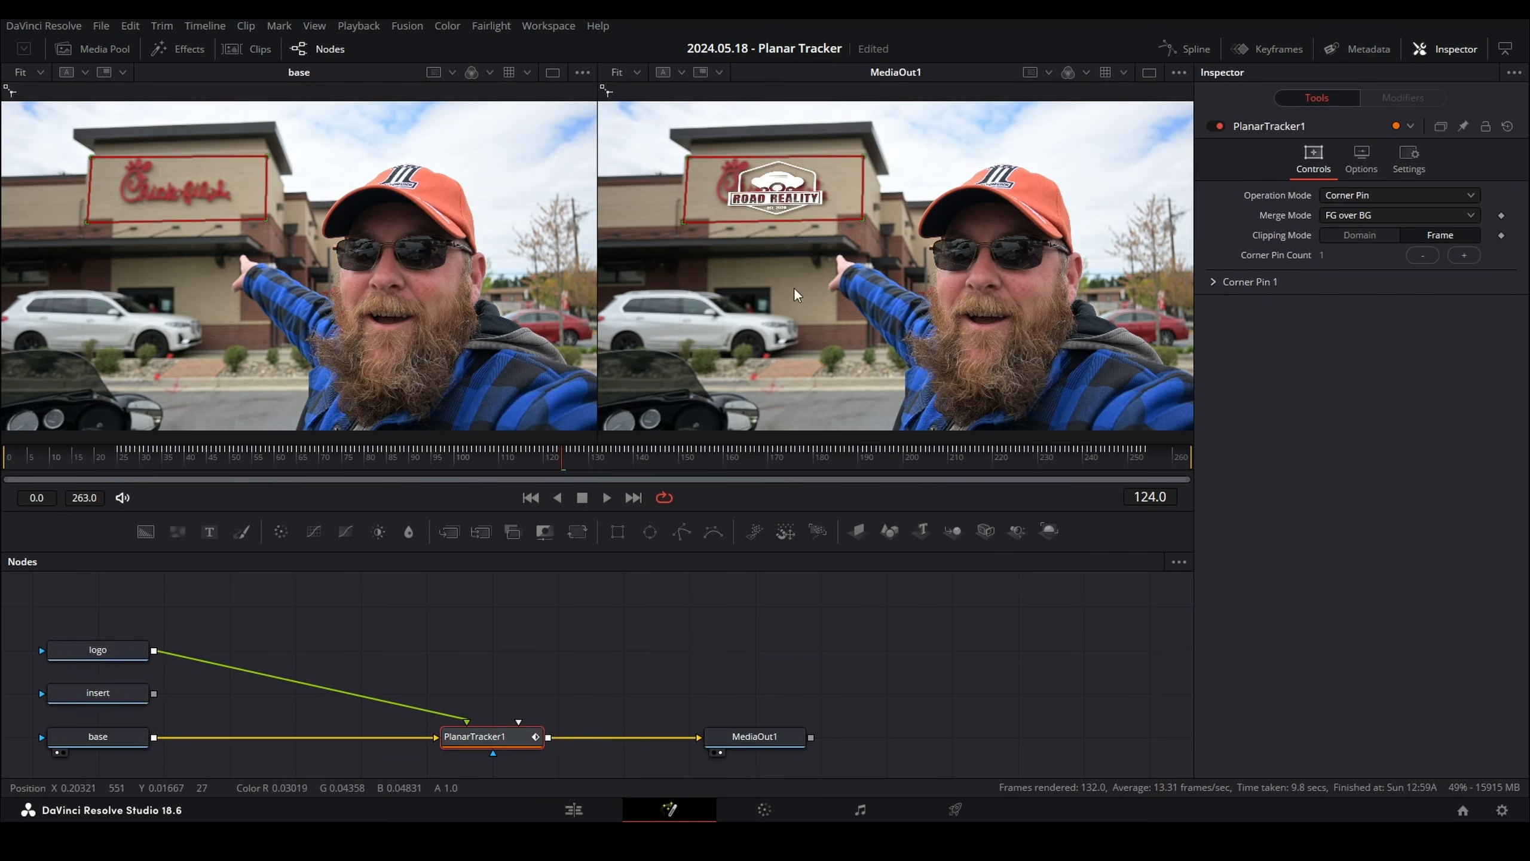
{"action": "mouse_move", "coordinate": [863, 157]}
{"action": "left_mouse_down"}
{"action": "mouse_move", "coordinate": [830, 150]}
{"action": "mouse_move", "coordinate": [918, 132]}
{"action": "mouse_move", "coordinate": [844, 132]}
{"action": "mouse_move", "coordinate": [882, 143]}
{"action": "mouse_move", "coordinate": [863, 141]}
{"action": "left_mouse_up"}
{"action": "key", "text": "ctrl+z"}
{"action": "key", "text": "ctrl+z"}
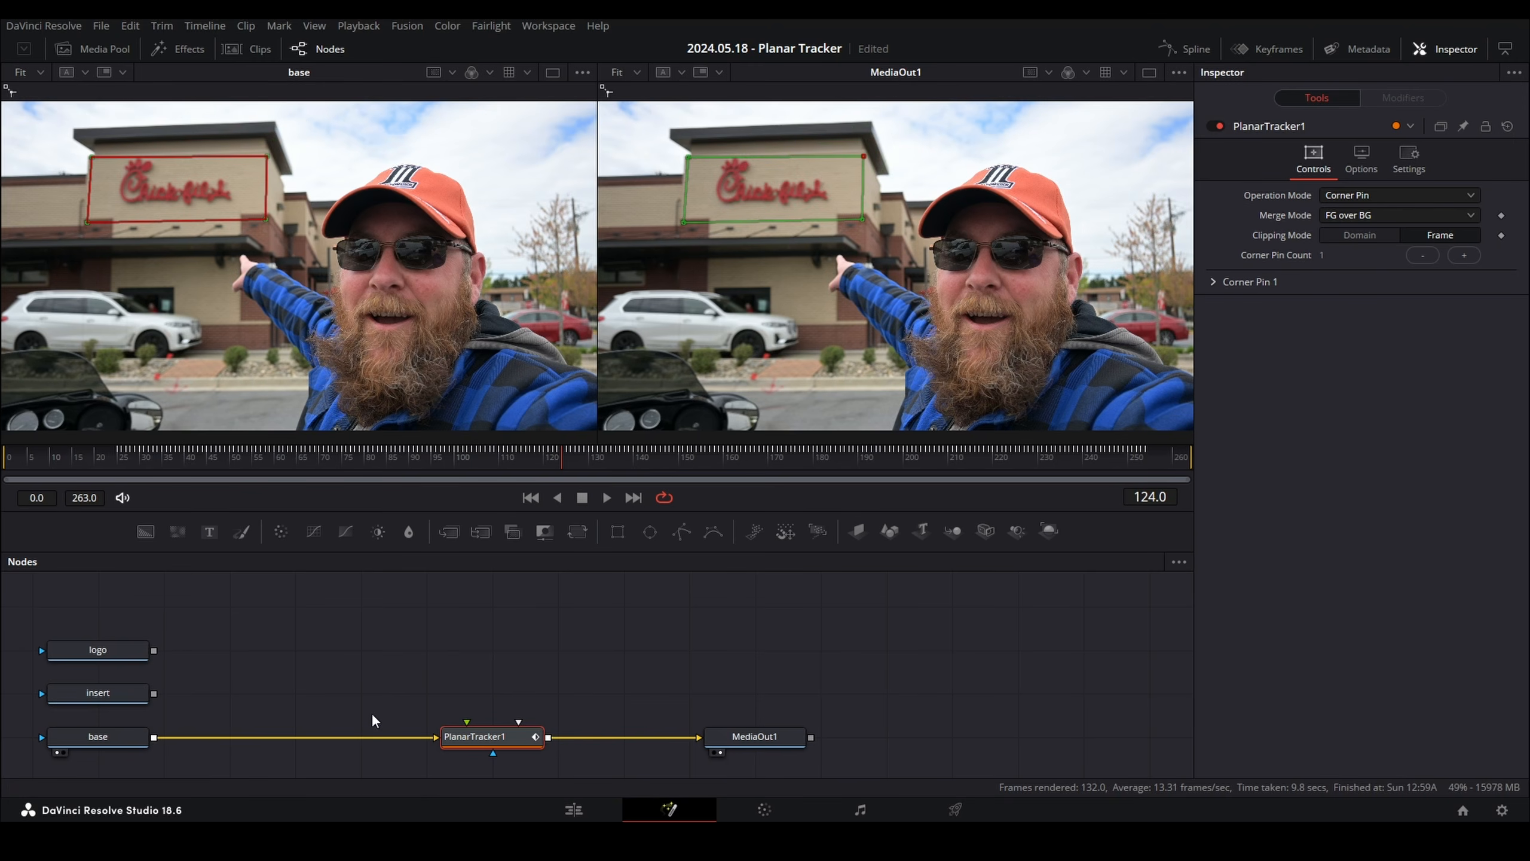
Feed the insert clip into PlanarTracker1's Corner Pin 1 input and refine its upper-right and lower-right corners on the building wall.
{"action": "left_click_drag", "start_coordinate": [153, 694], "coordinate": [472, 734]}
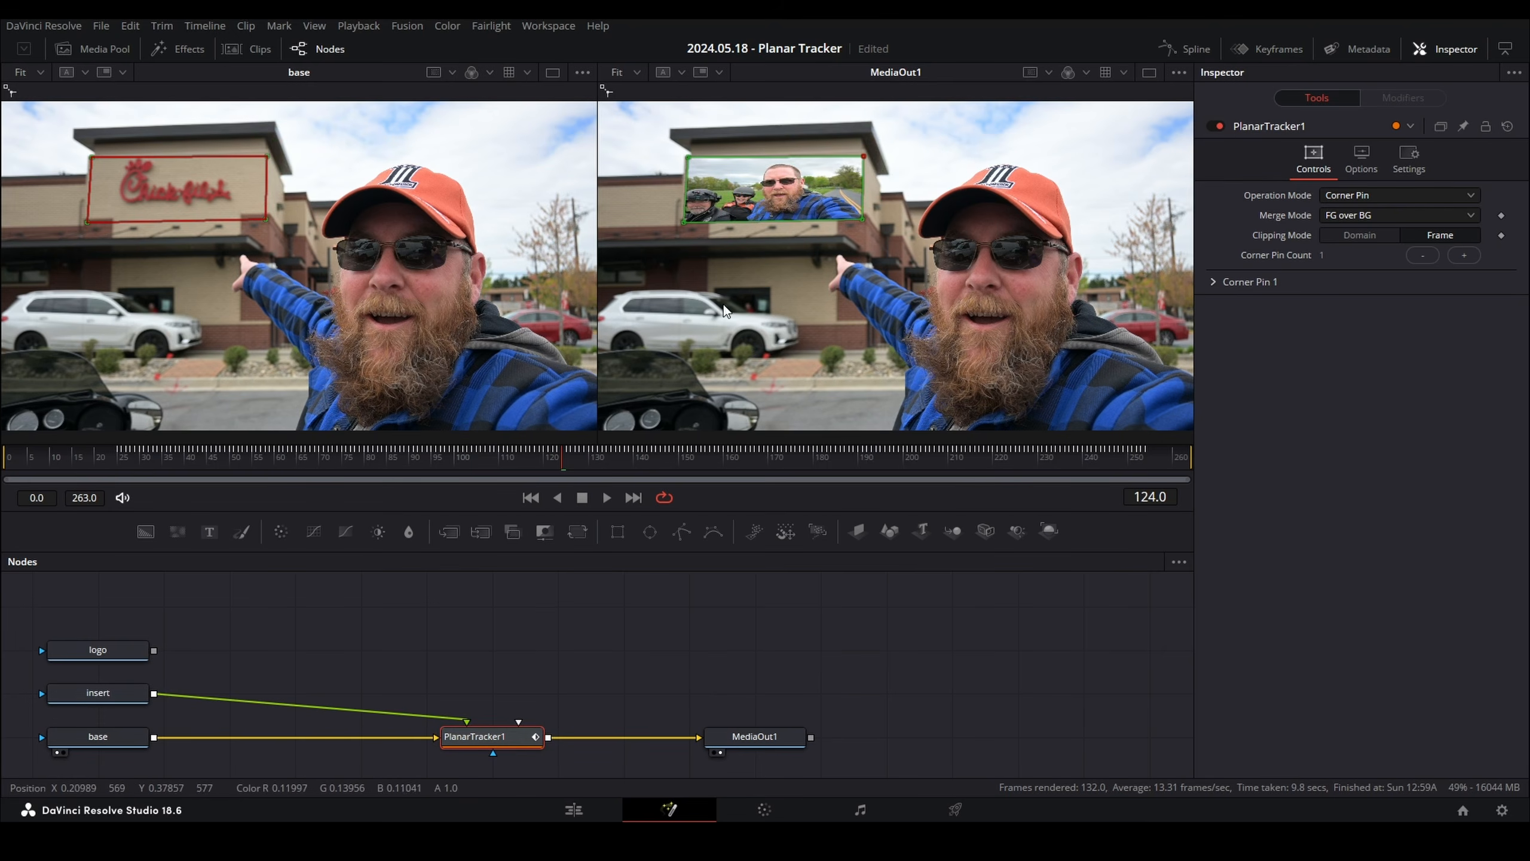
{"action": "scroll", "coordinate": [731, 248], "scroll_direction": "up", "scroll_amount": 8}
{"action": "left_click_drag", "start_coordinate": [731, 248], "coordinate": [981, 401]}
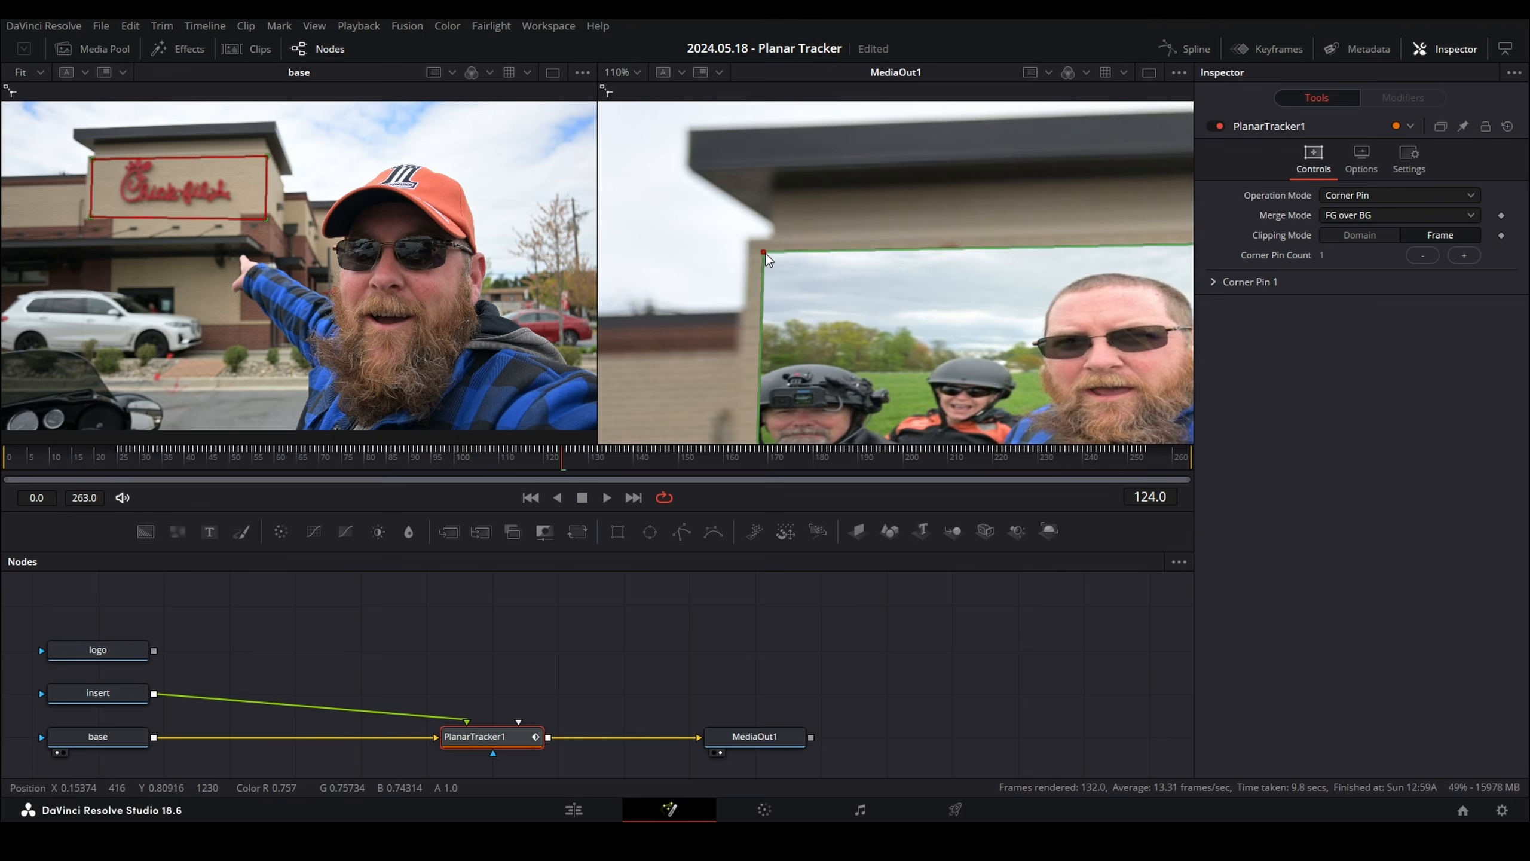
{"action": "left_click_drag", "start_coordinate": [911, 217], "coordinate": [768, 206]}
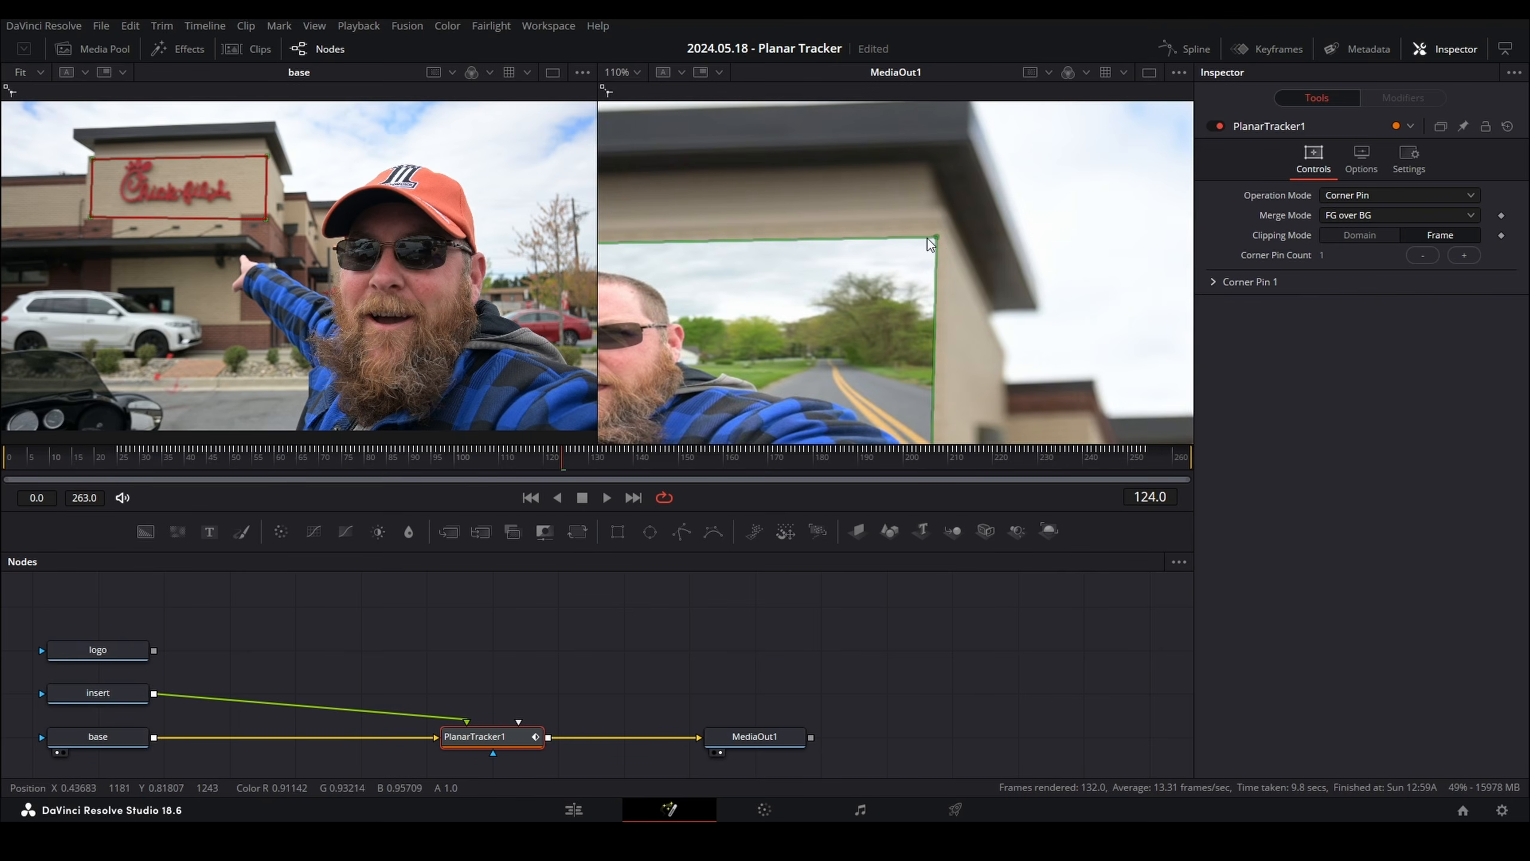
{"action": "mouse_move", "coordinate": [936, 239]}
{"action": "left_mouse_down"}
{"action": "mouse_move", "coordinate": [897, 238]}
{"action": "mouse_move", "coordinate": [927, 236]}
{"action": "left_mouse_up"}
{"action": "left_click_drag", "start_coordinate": [837, 360], "coordinate": [806, 110]}
{"action": "left_click_drag", "start_coordinate": [903, 239], "coordinate": [893, 213]}
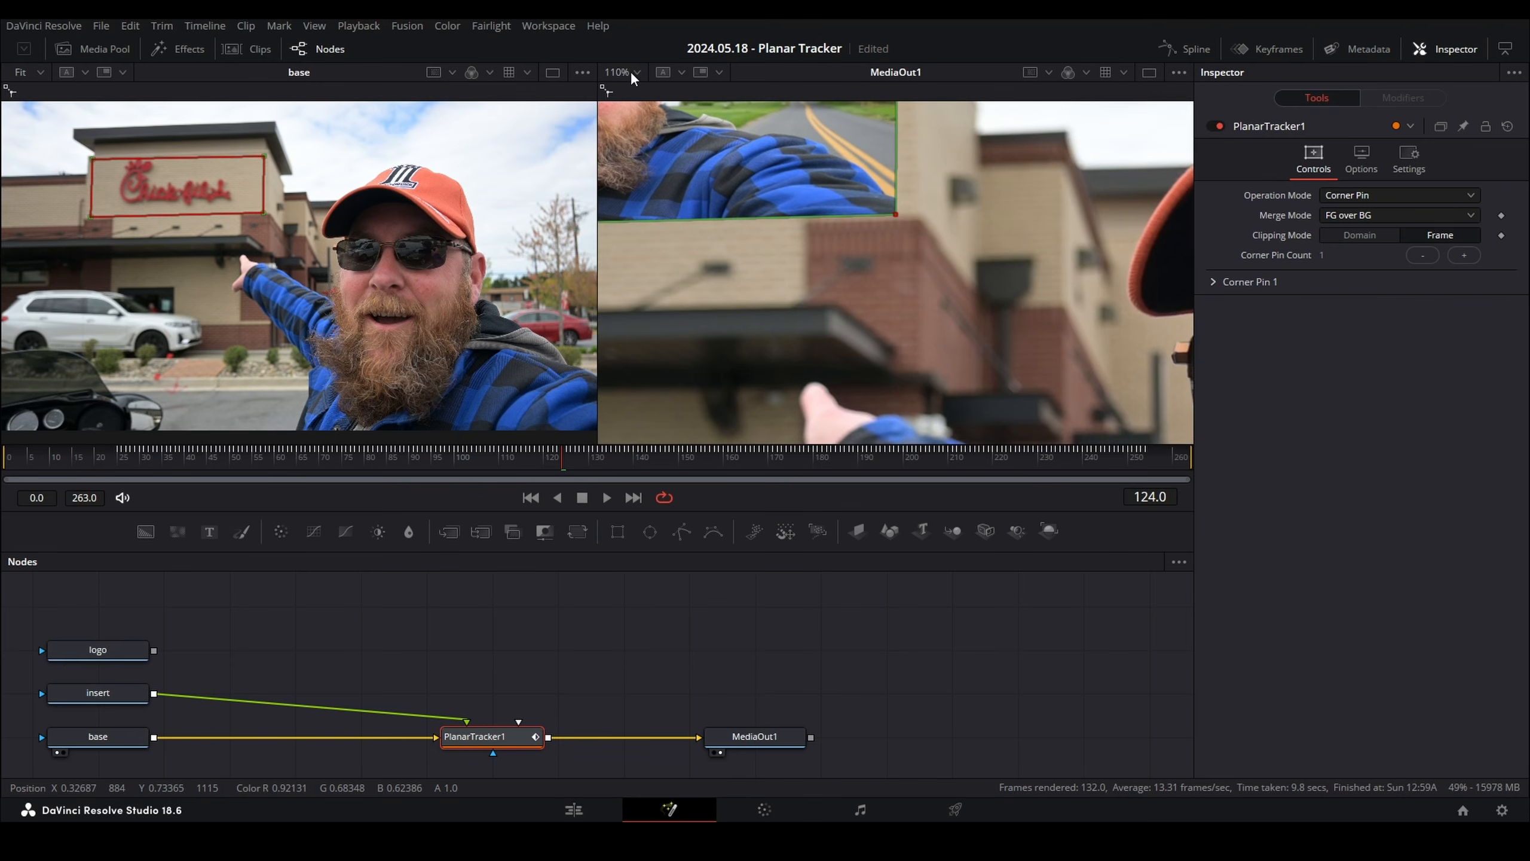
{"action": "key", "text": "ctrl+f"}
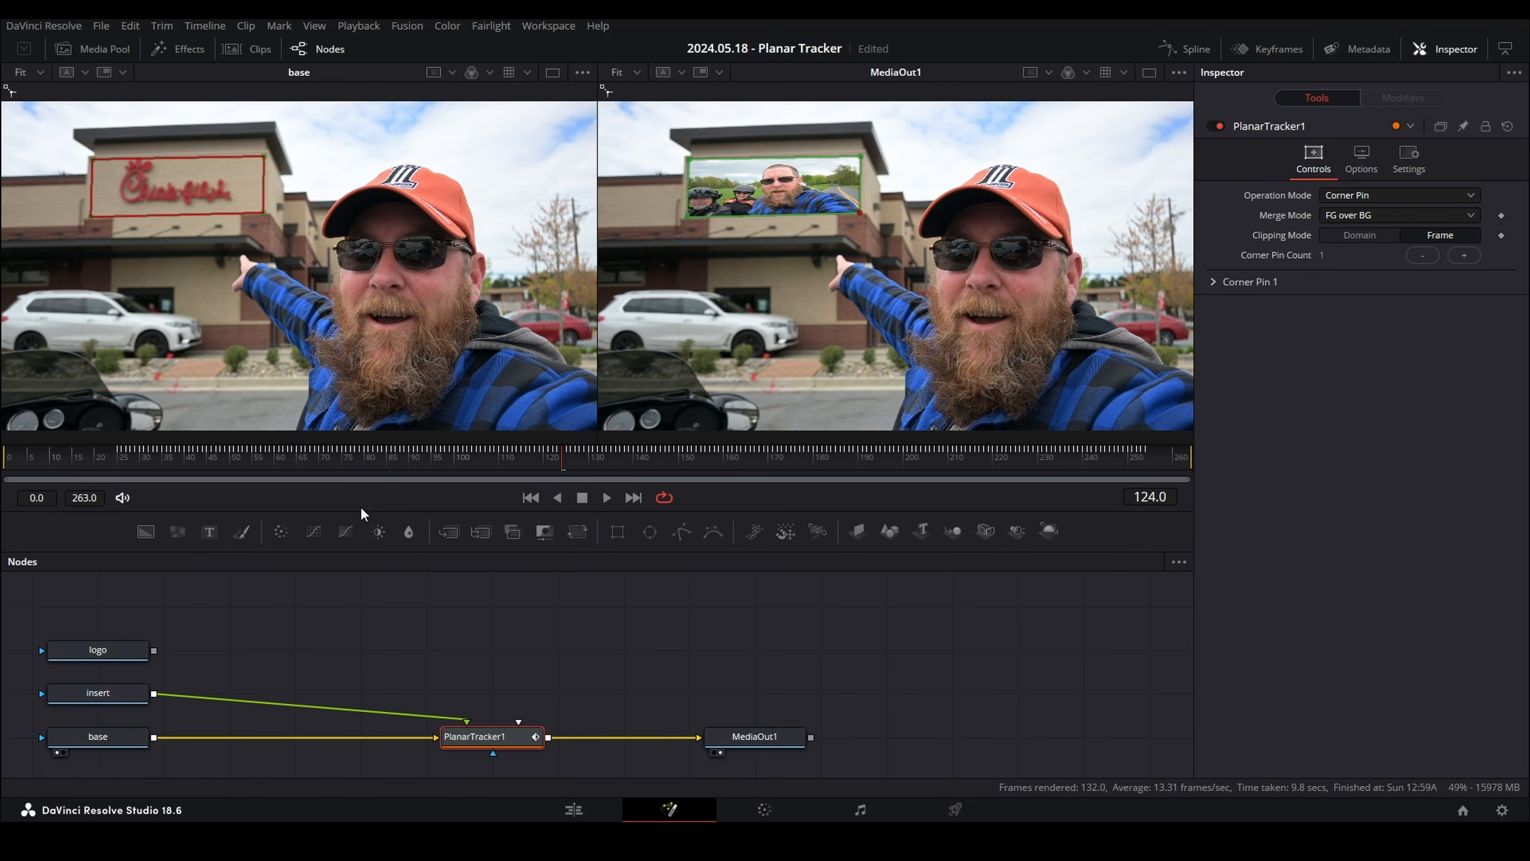
Move the insert node near PlanarTracker1 and mask it with a rectangle of height 1.0 and width about 0.67.
{"action": "left_click_drag", "start_coordinate": [113, 702], "coordinate": [442, 701]}
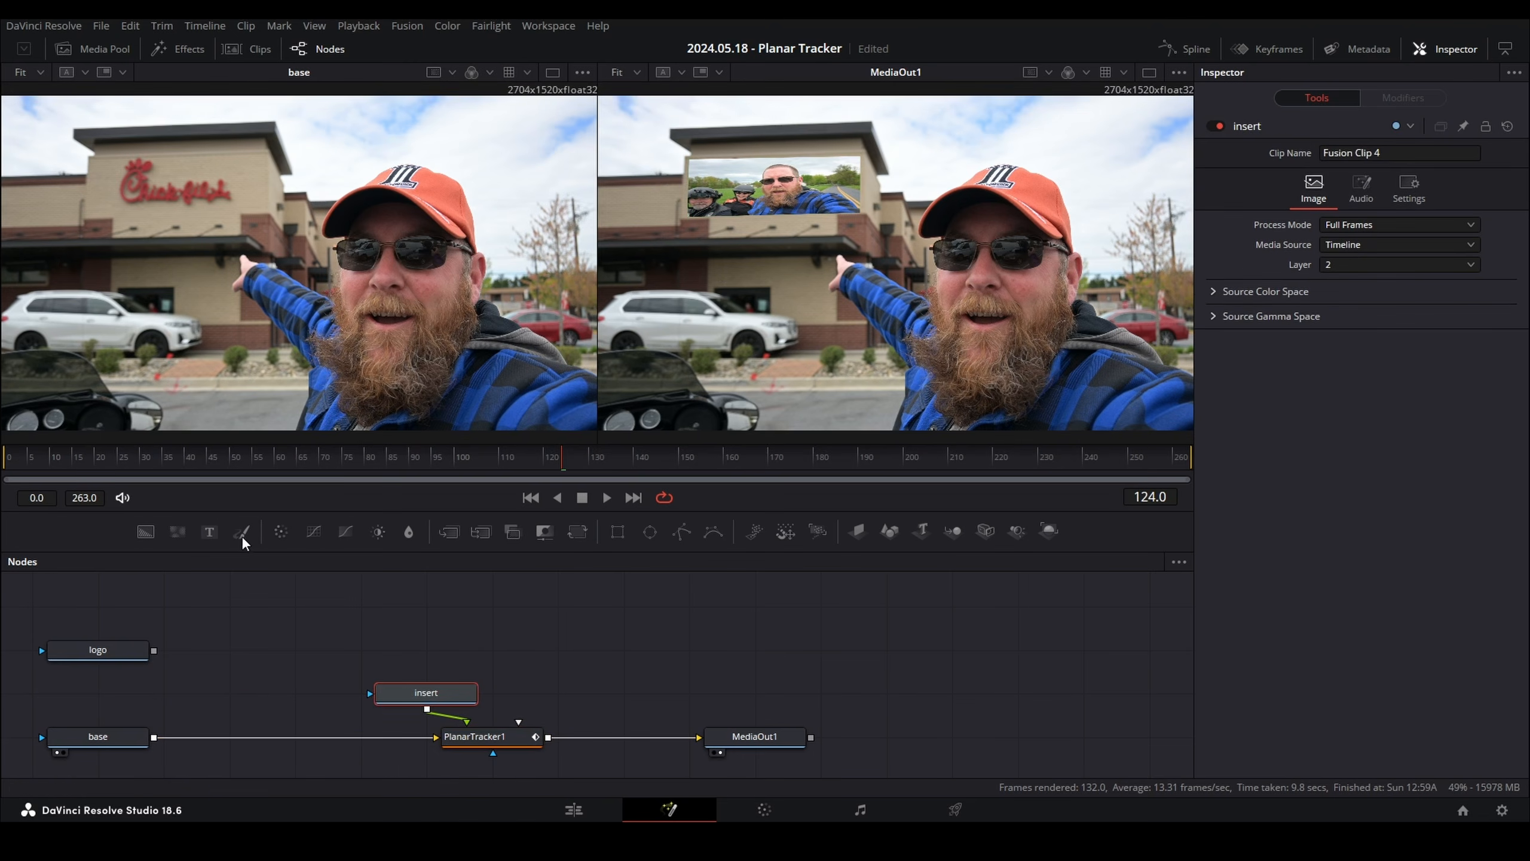
{"action": "left_click_drag", "start_coordinate": [627, 536], "coordinate": [388, 700]}
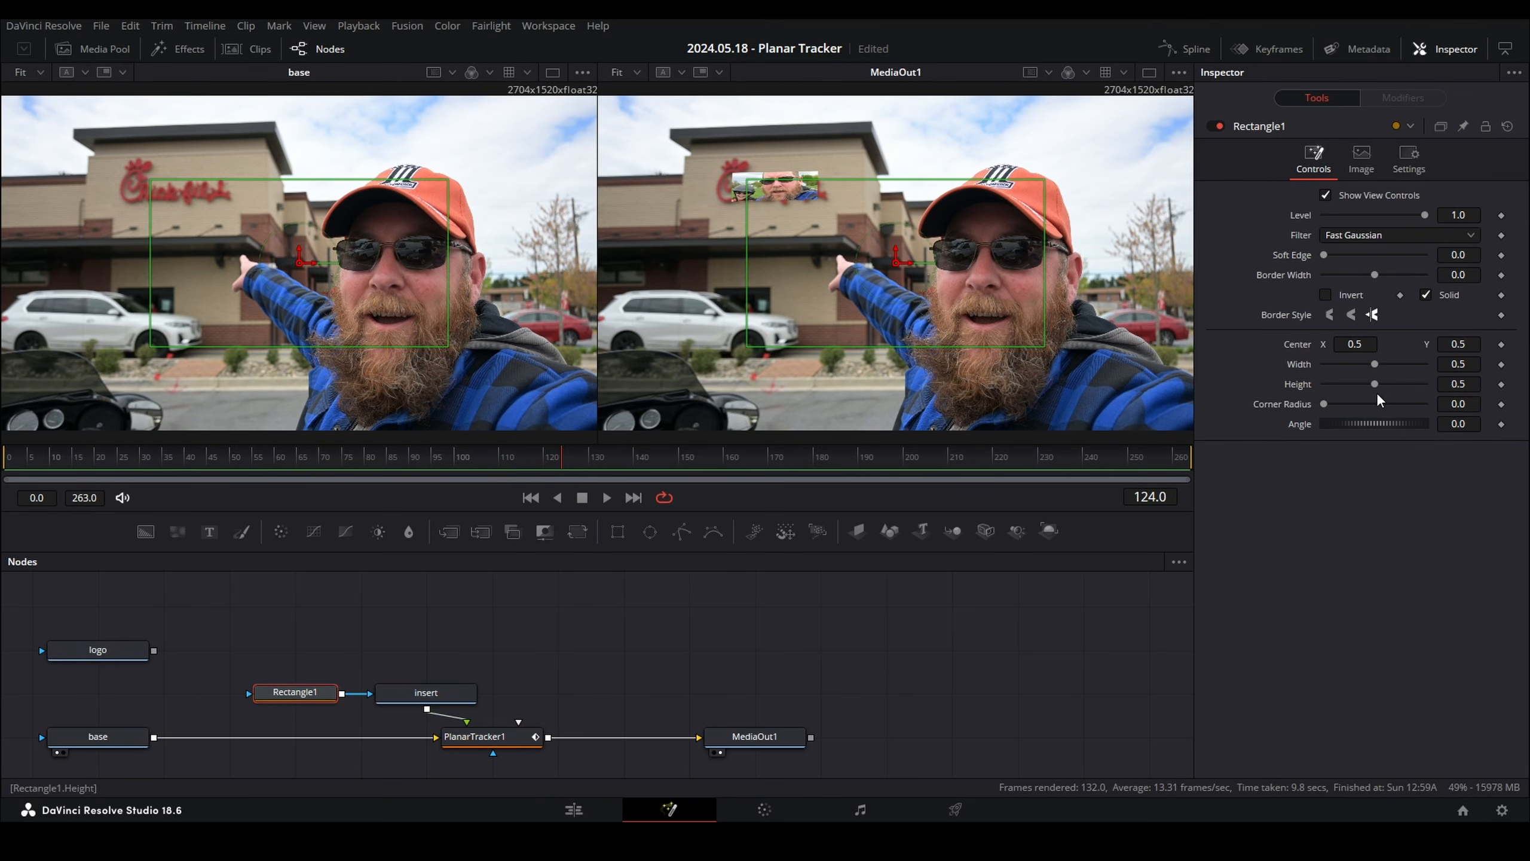
{"action": "left_click_drag", "start_coordinate": [1374, 385], "coordinate": [1425, 385]}
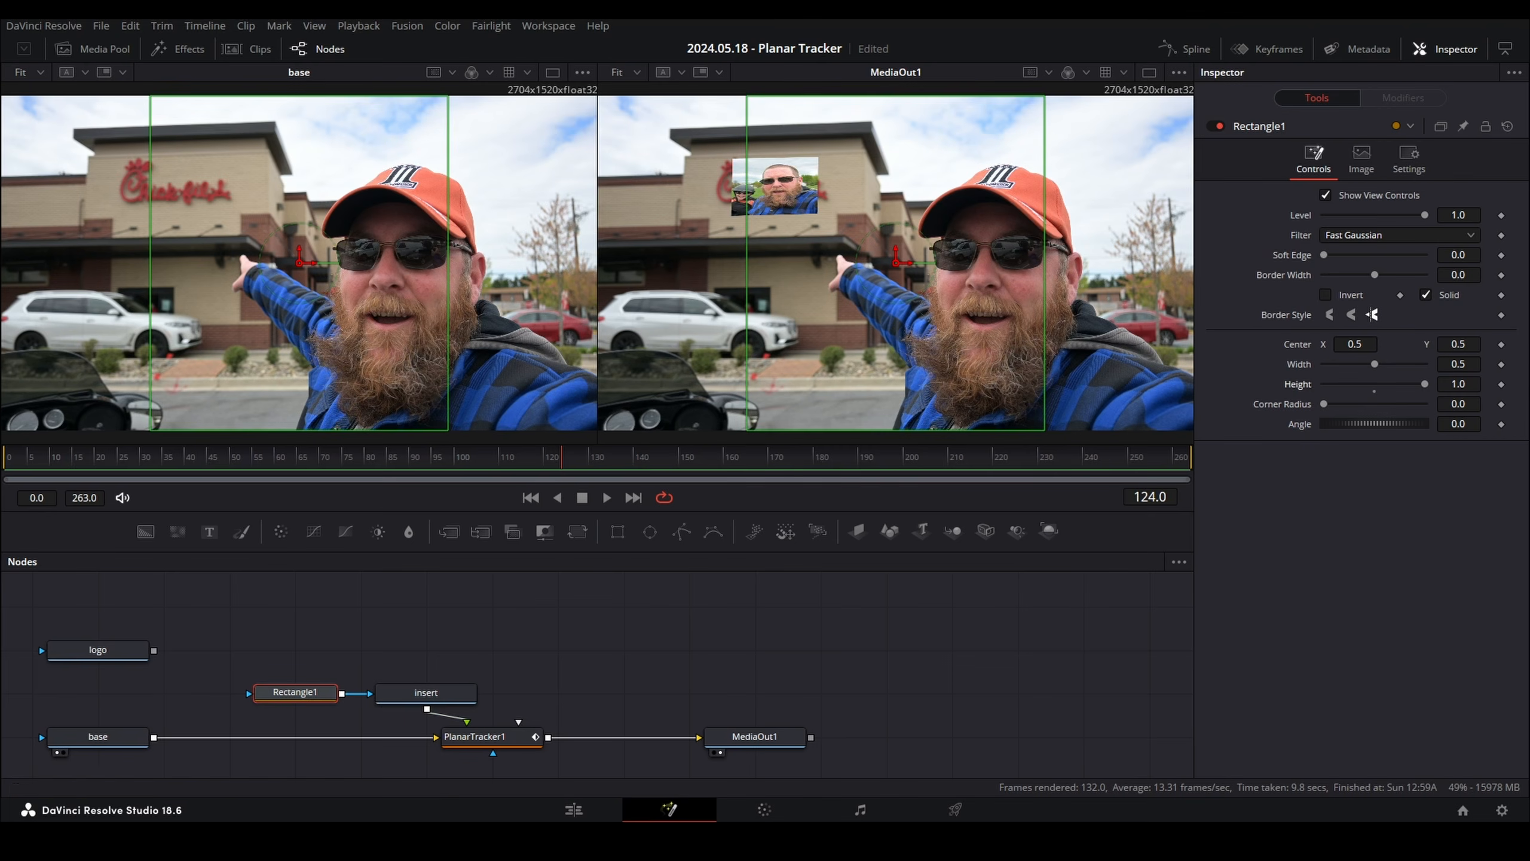
{"action": "left_click_drag", "start_coordinate": [1375, 364], "coordinate": [1391, 364]}
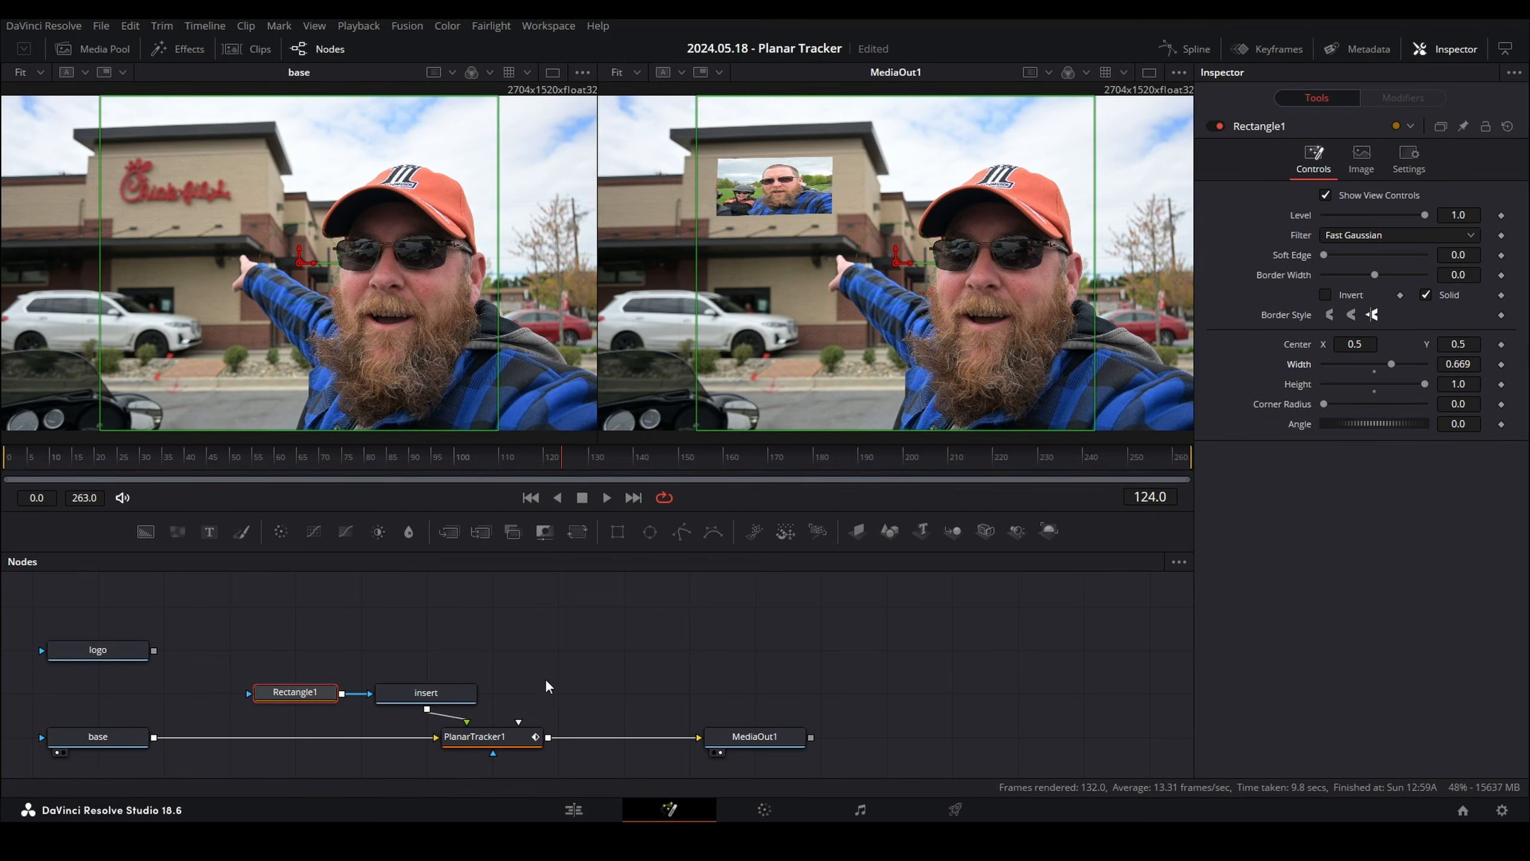
Narrow PlanarTracker1's corner pin by pulling all four corners inward around the restaurant sign.
{"action": "left_click", "coordinate": [503, 737]}
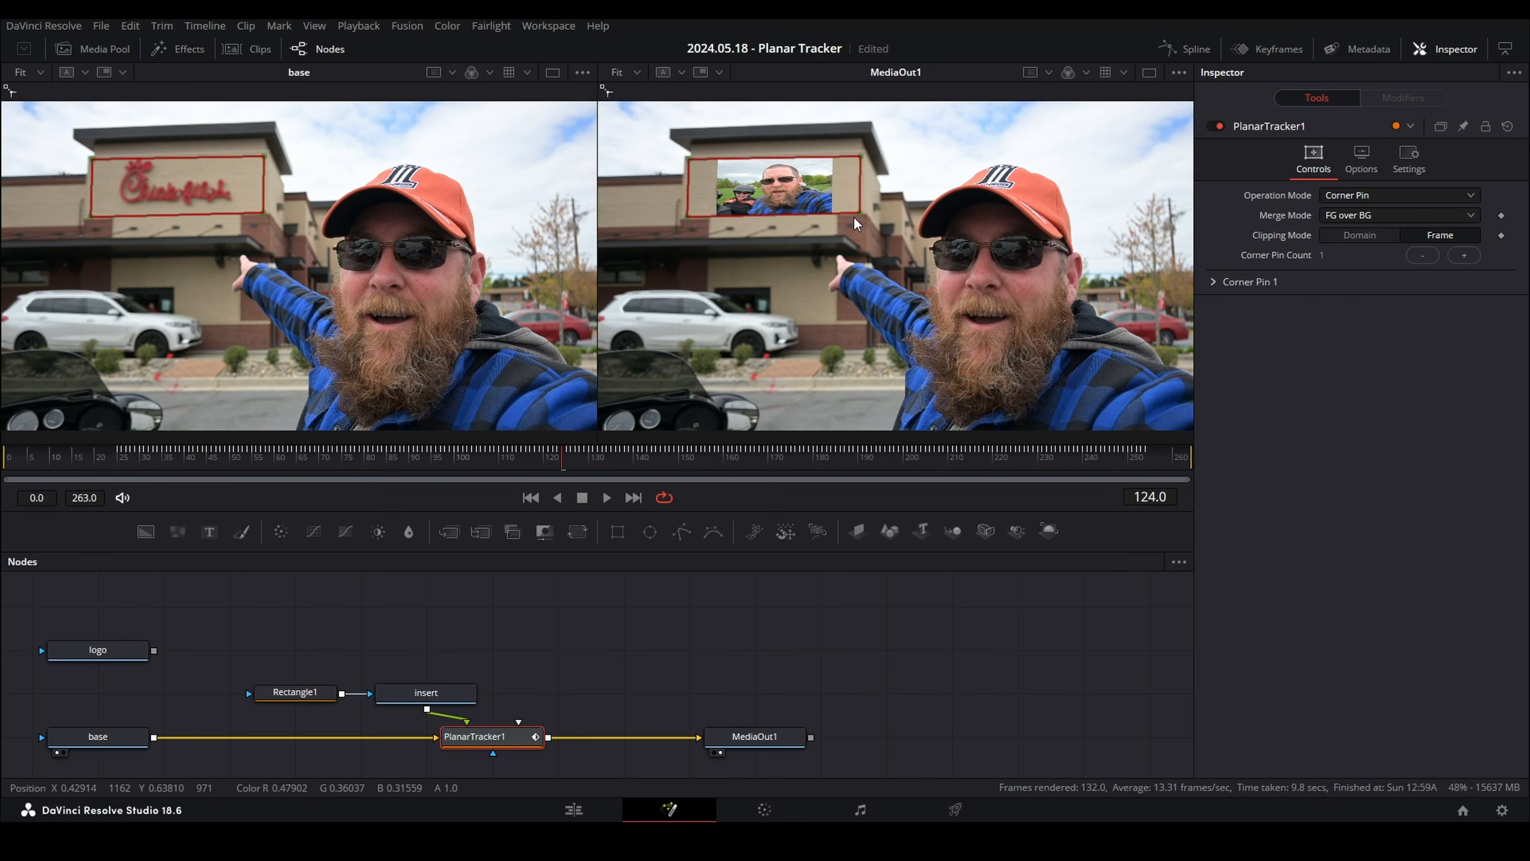
{"action": "left_click_drag", "start_coordinate": [860, 218], "coordinate": [848, 217]}
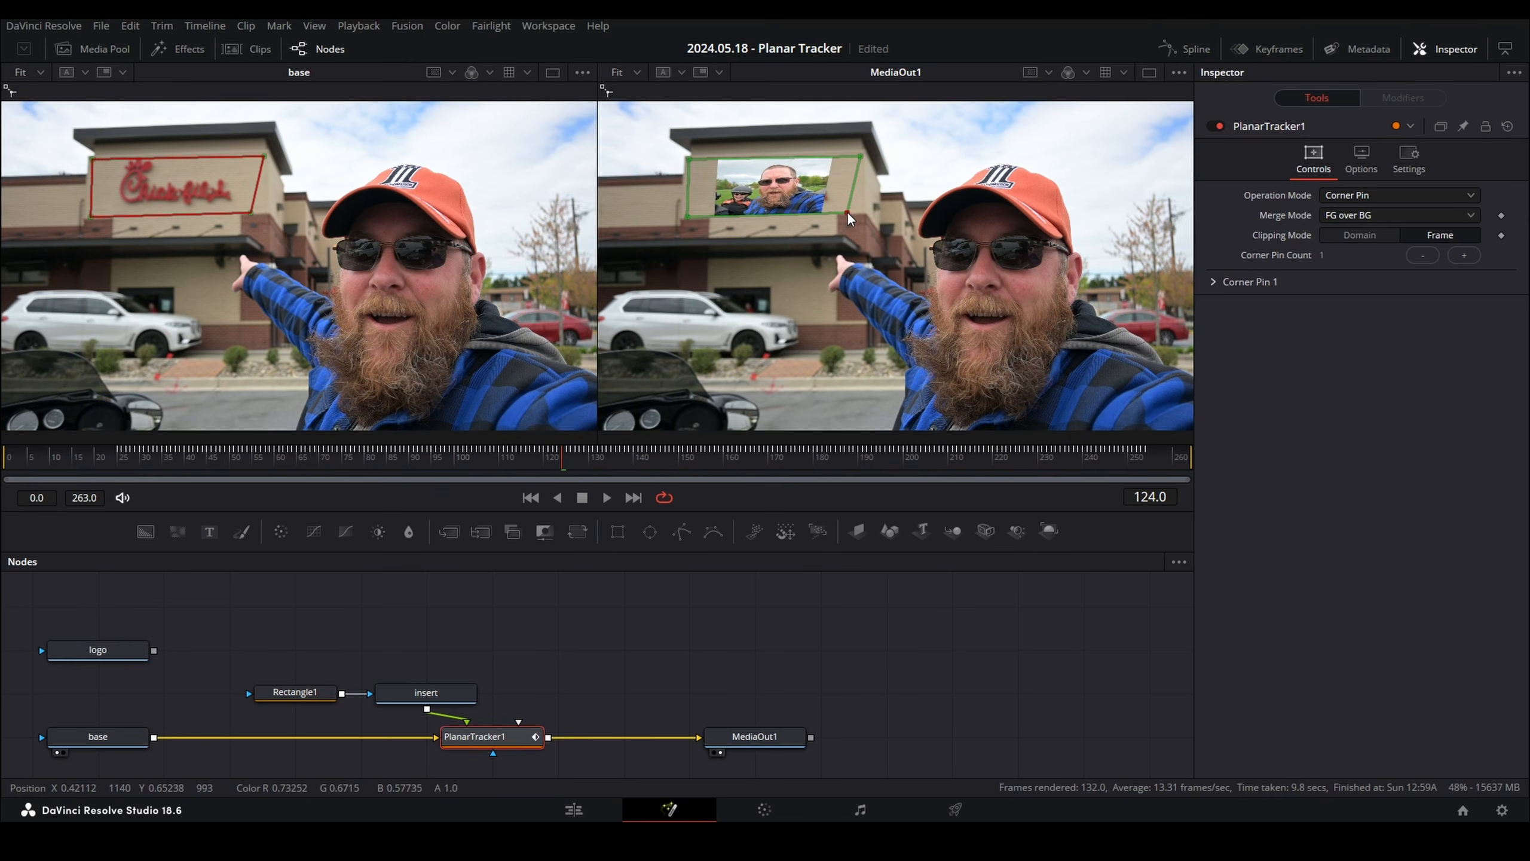
{"action": "left_click_drag", "start_coordinate": [860, 156], "coordinate": [848, 157]}
{"action": "left_click_drag", "start_coordinate": [686, 160], "coordinate": [706, 158]}
{"action": "left_click_drag", "start_coordinate": [689, 214], "coordinate": [702, 215]}
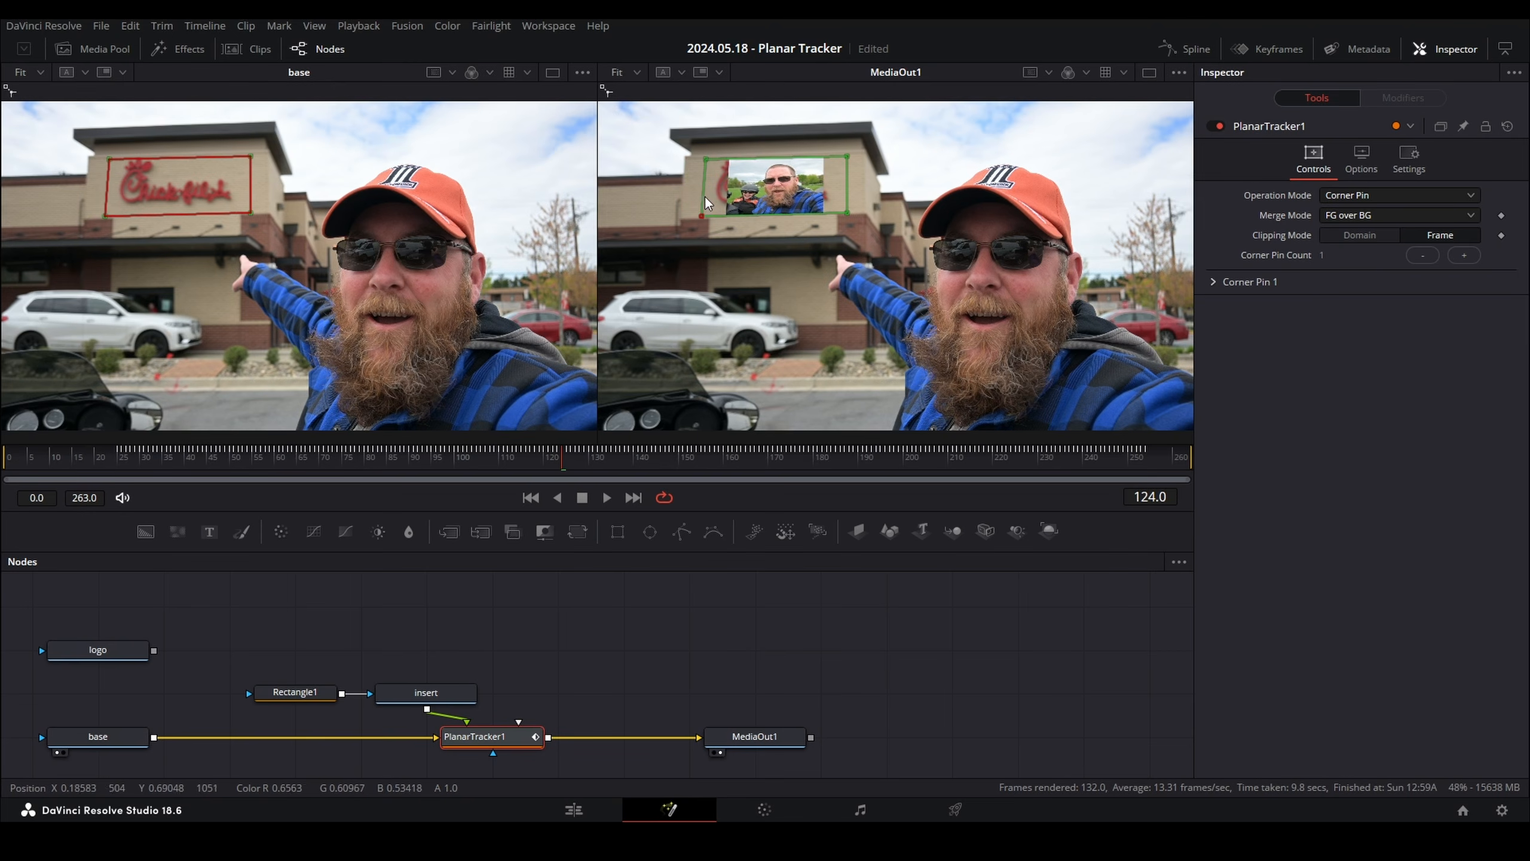
{"action": "left_click_drag", "start_coordinate": [705, 159], "coordinate": [702, 159]}
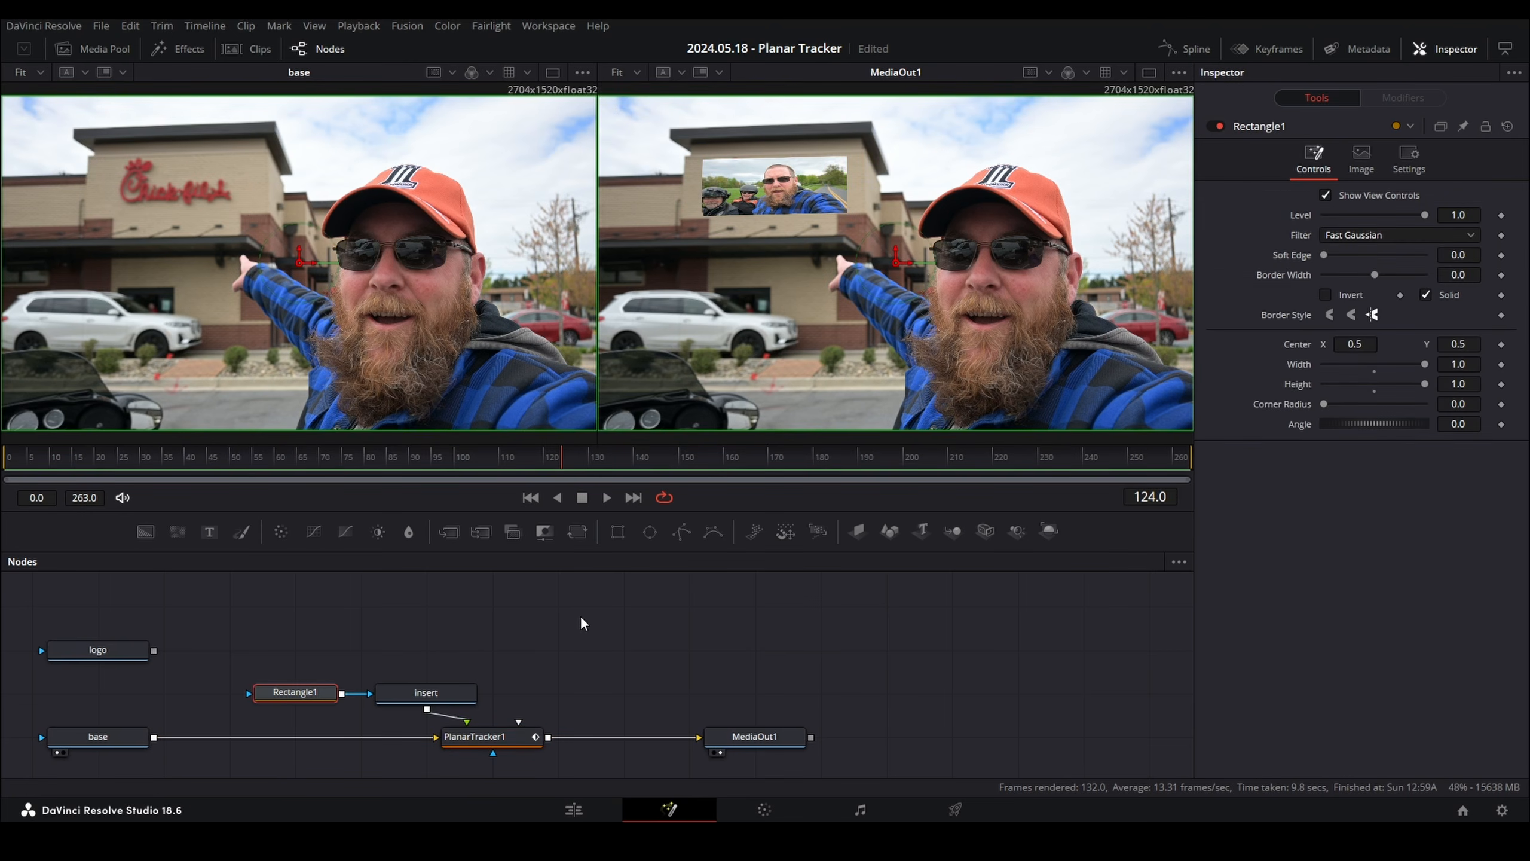
Undo the corner pin narrowing, rectangle mask and insert node move.
{"action": "key", "text": "ctrl+z"}
{"action": "key", "text": "ctrl+z"}
{"action": "key", "text": "Delete"}
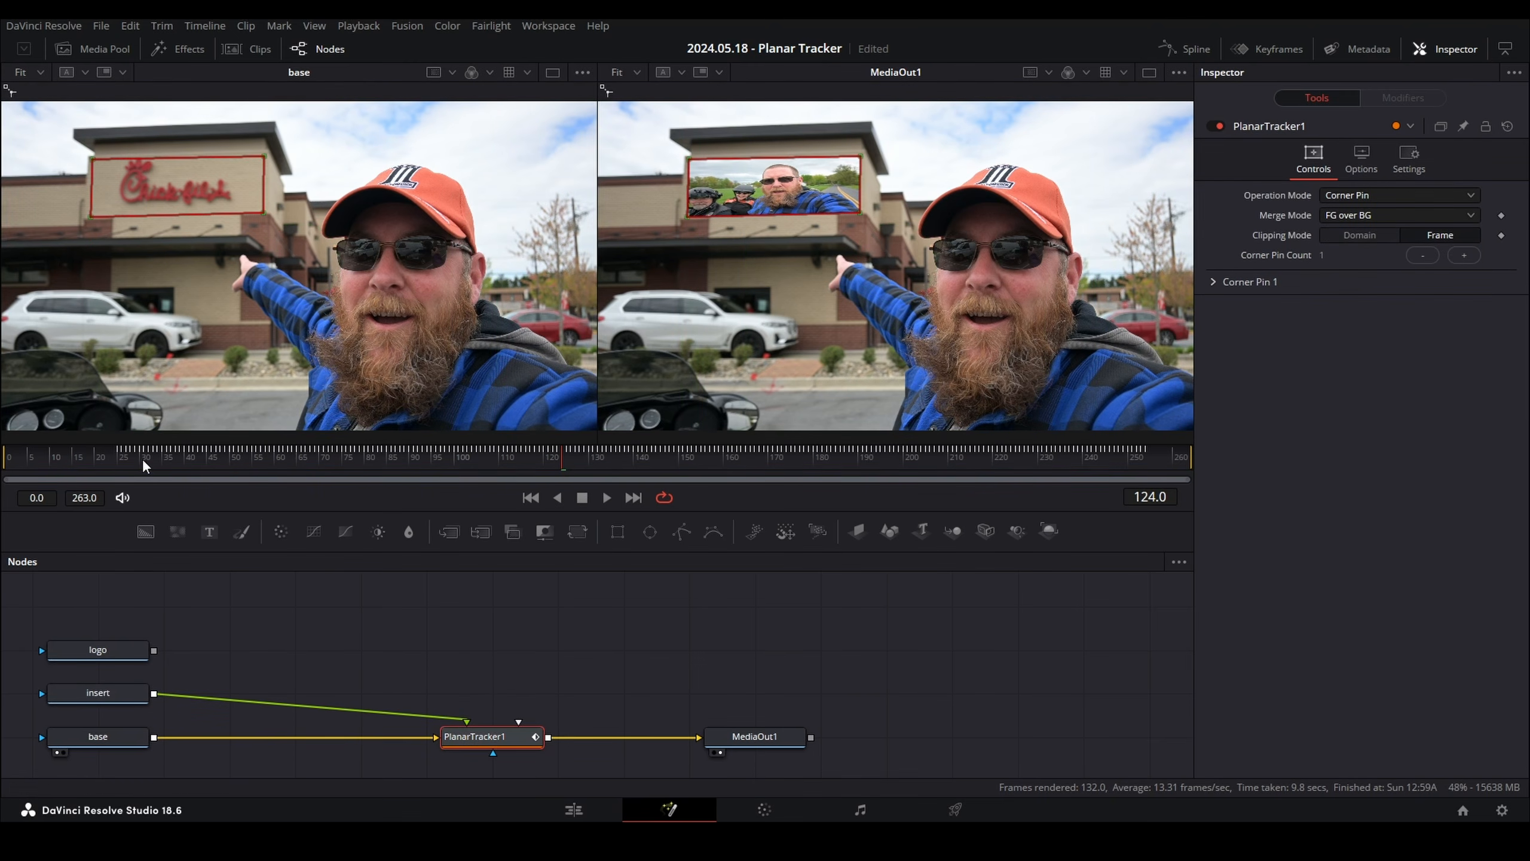
Keyframe PlanarTracker1's Blend at 1.0 on frame 29 and 0.0 on frame 27, with frame 28 as the transition.
{"action": "mouse_move", "coordinate": [166, 448]}
{"action": "left_mouse_down"}
{"action": "mouse_move", "coordinate": [134, 451]}
{"action": "mouse_move", "coordinate": [204, 452]}
{"action": "mouse_move", "coordinate": [138, 456]}
{"action": "left_mouse_up"}
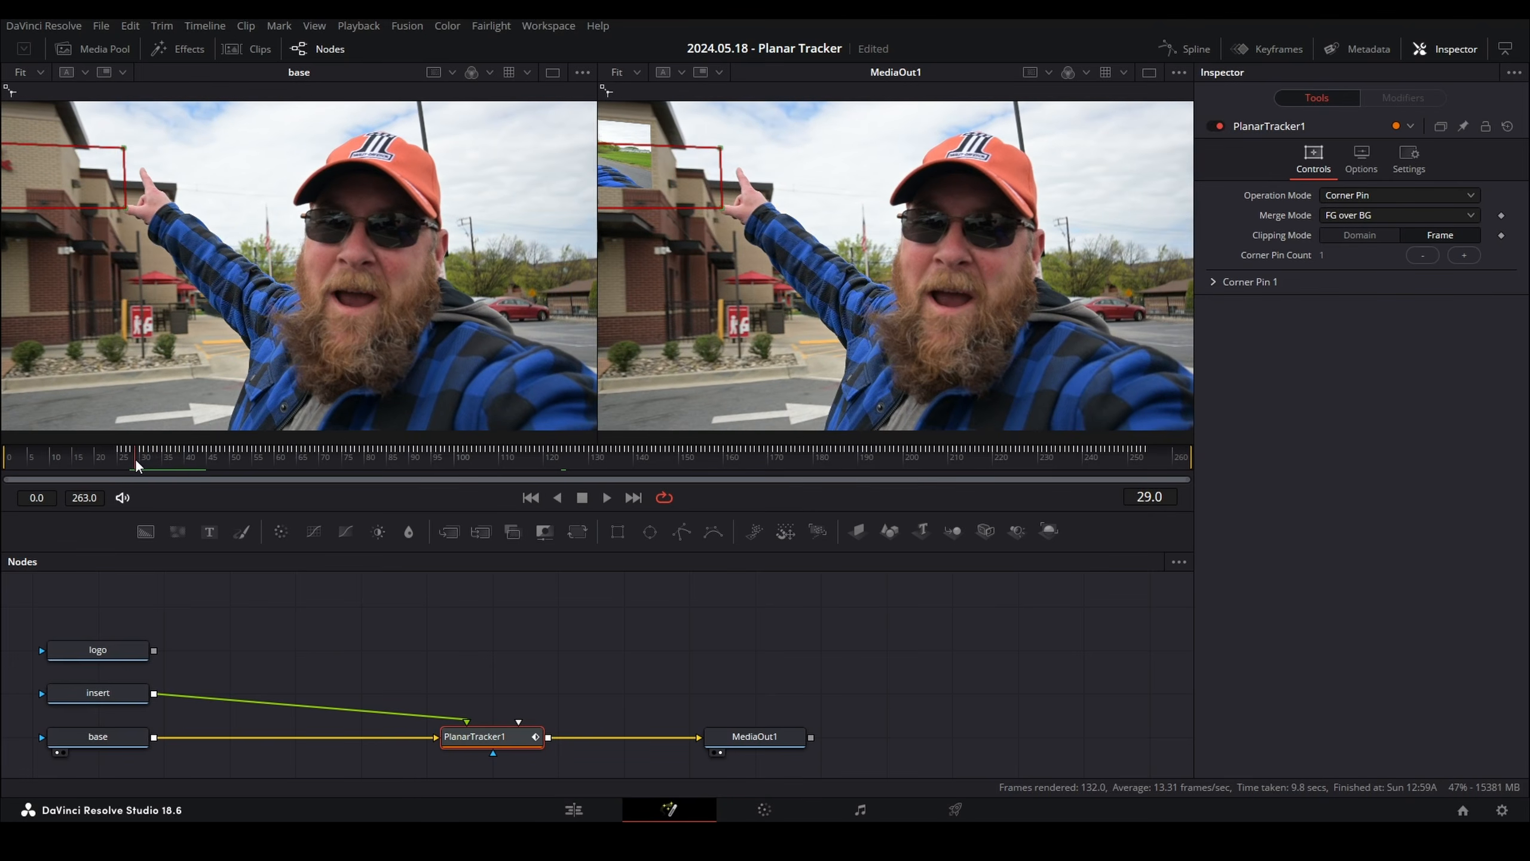
{"action": "left_click_drag", "start_coordinate": [135, 458], "coordinate": [136, 458]}
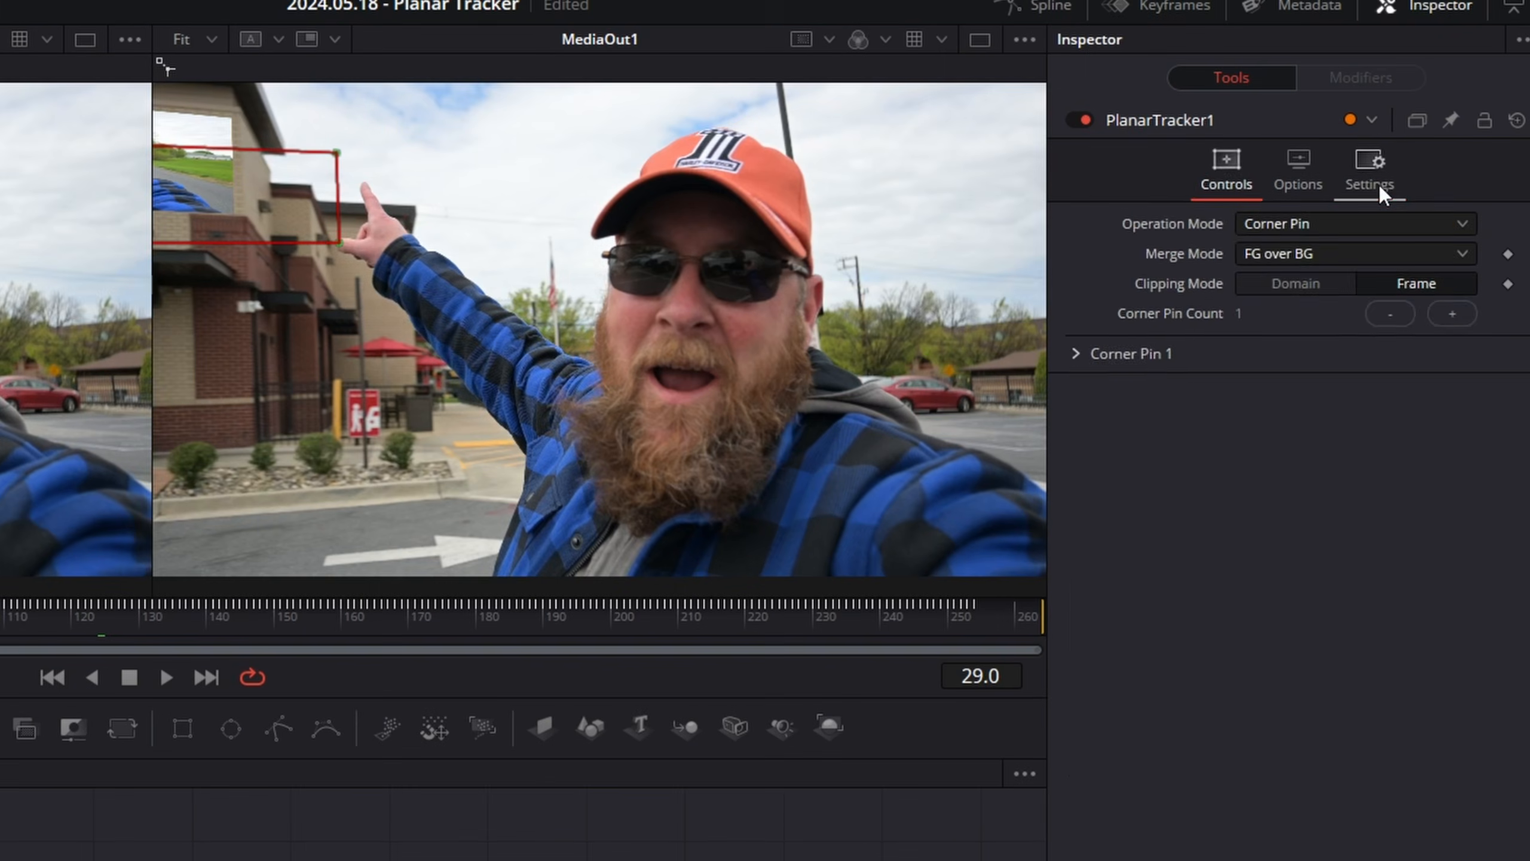
{"action": "left_click", "coordinate": [1380, 185]}
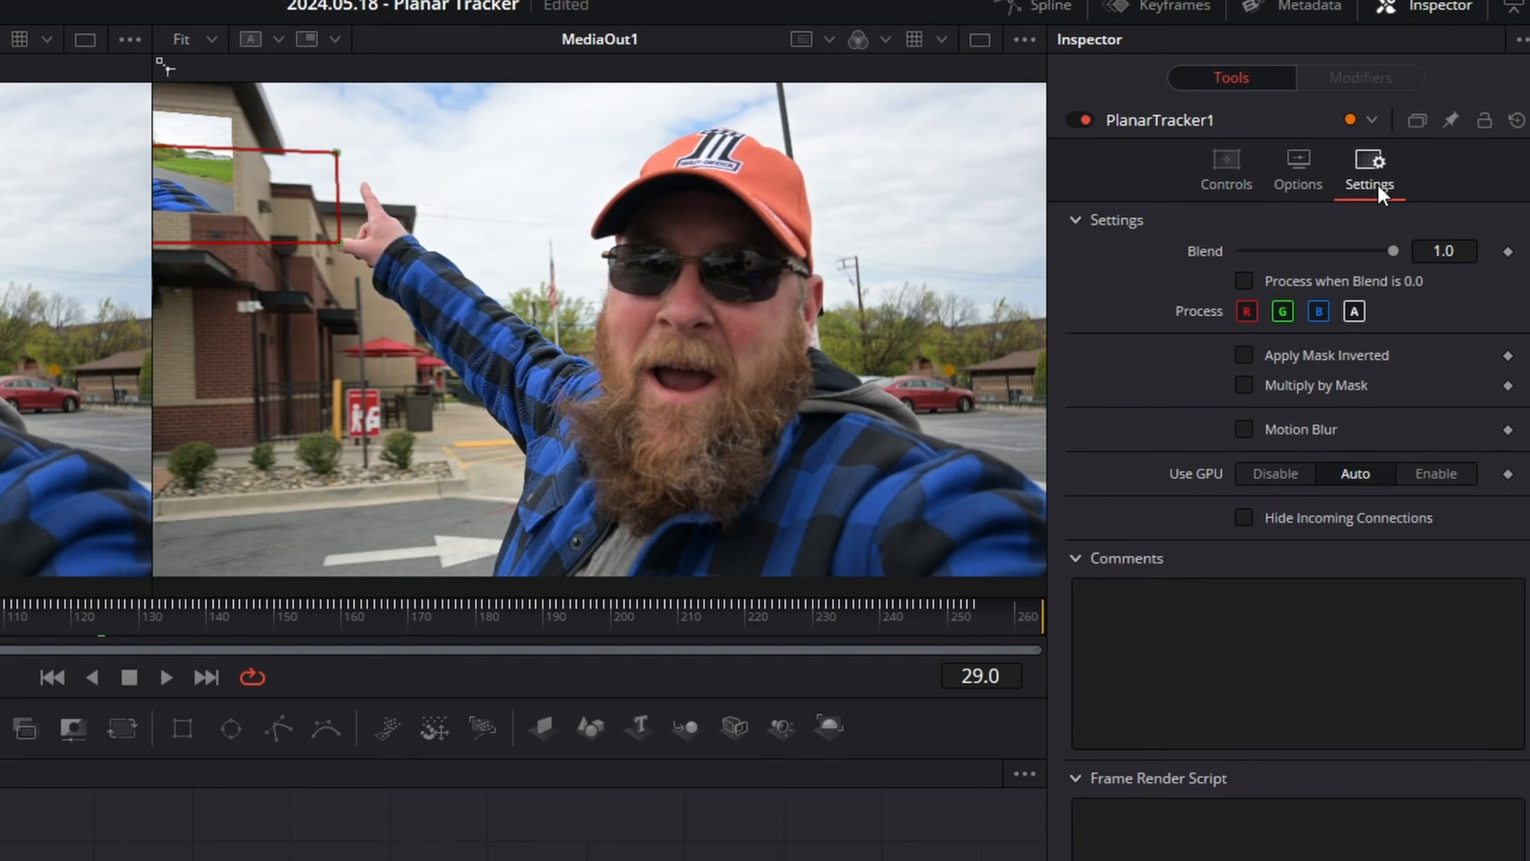
{"action": "left_click", "coordinate": [1508, 252]}
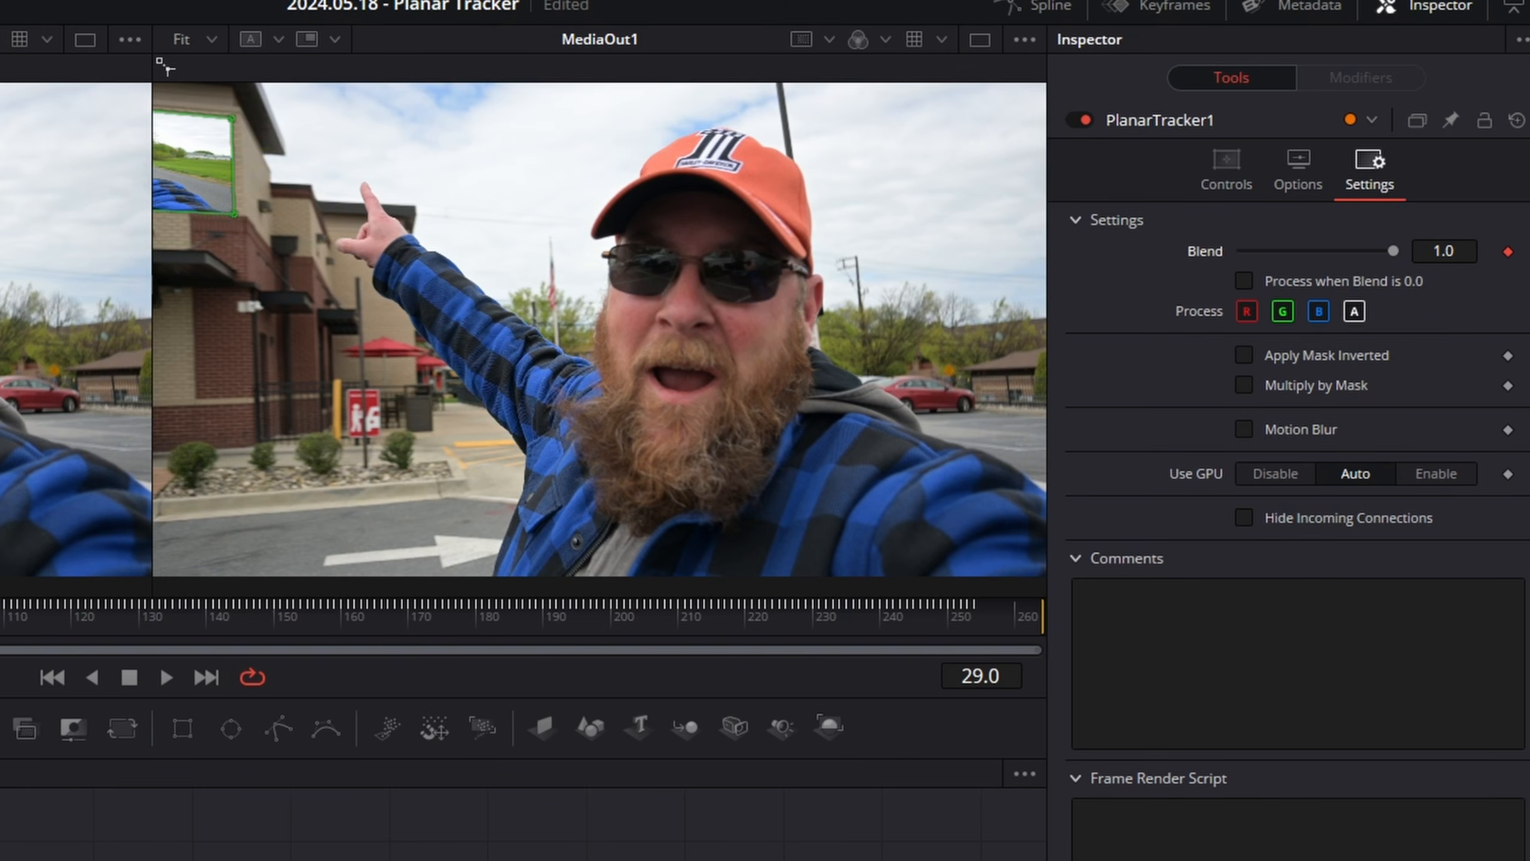
{"action": "key", "text": "Left"}
{"action": "key", "text": "Left"}
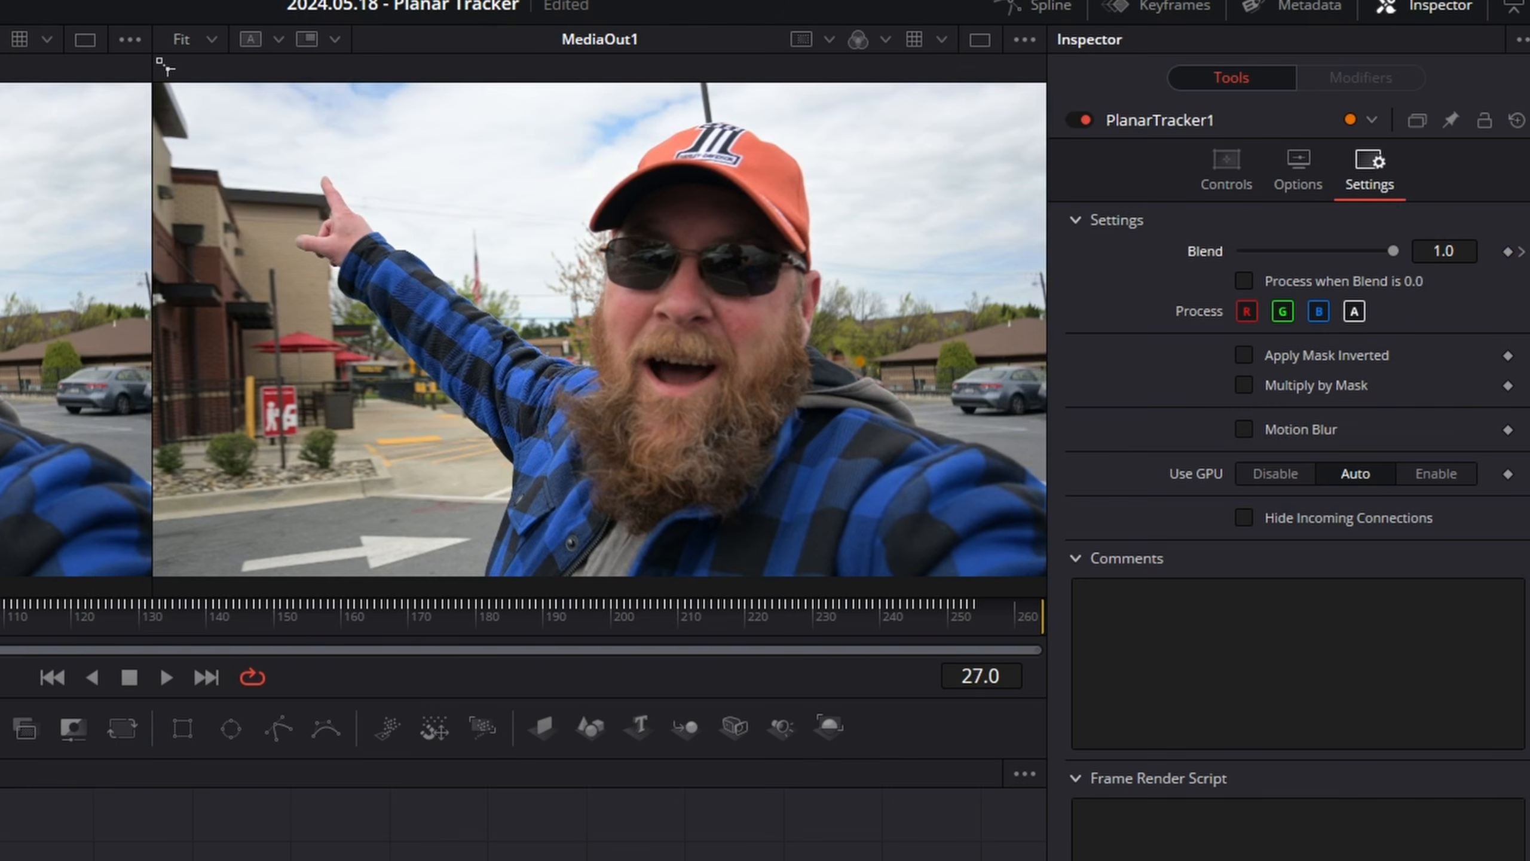
{"action": "left_click_drag", "start_coordinate": [1394, 247], "coordinate": [869, 261]}
{"action": "key", "text": "Right"}
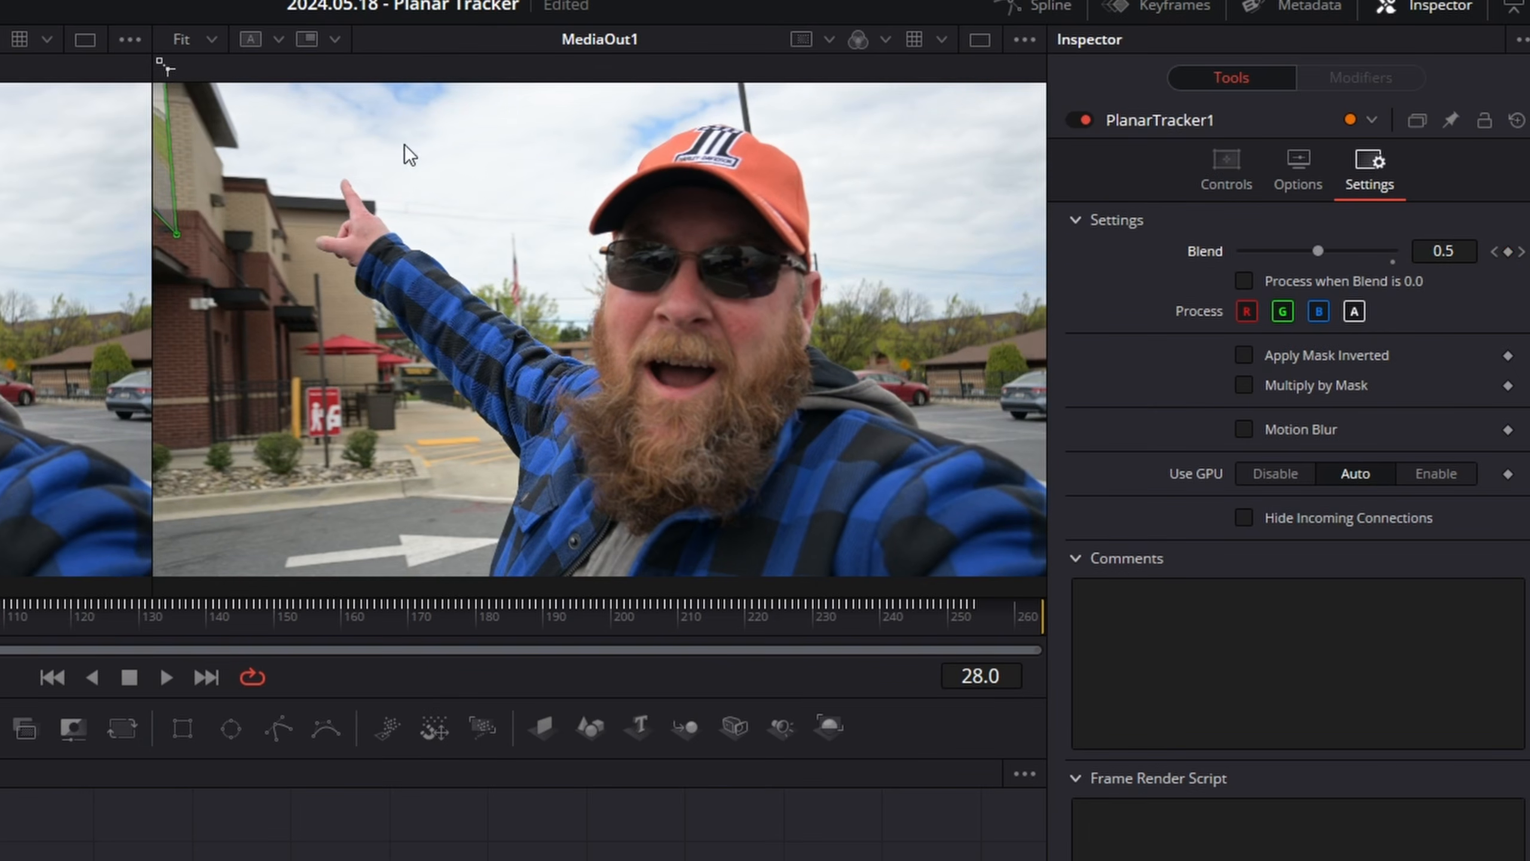
Keyframe PlanarTracker1's Blend at 1.0 on frame 253 and set it to 0.0 on frame 254.
{"action": "left_click_drag", "start_coordinate": [610, 610], "coordinate": [977, 583]}
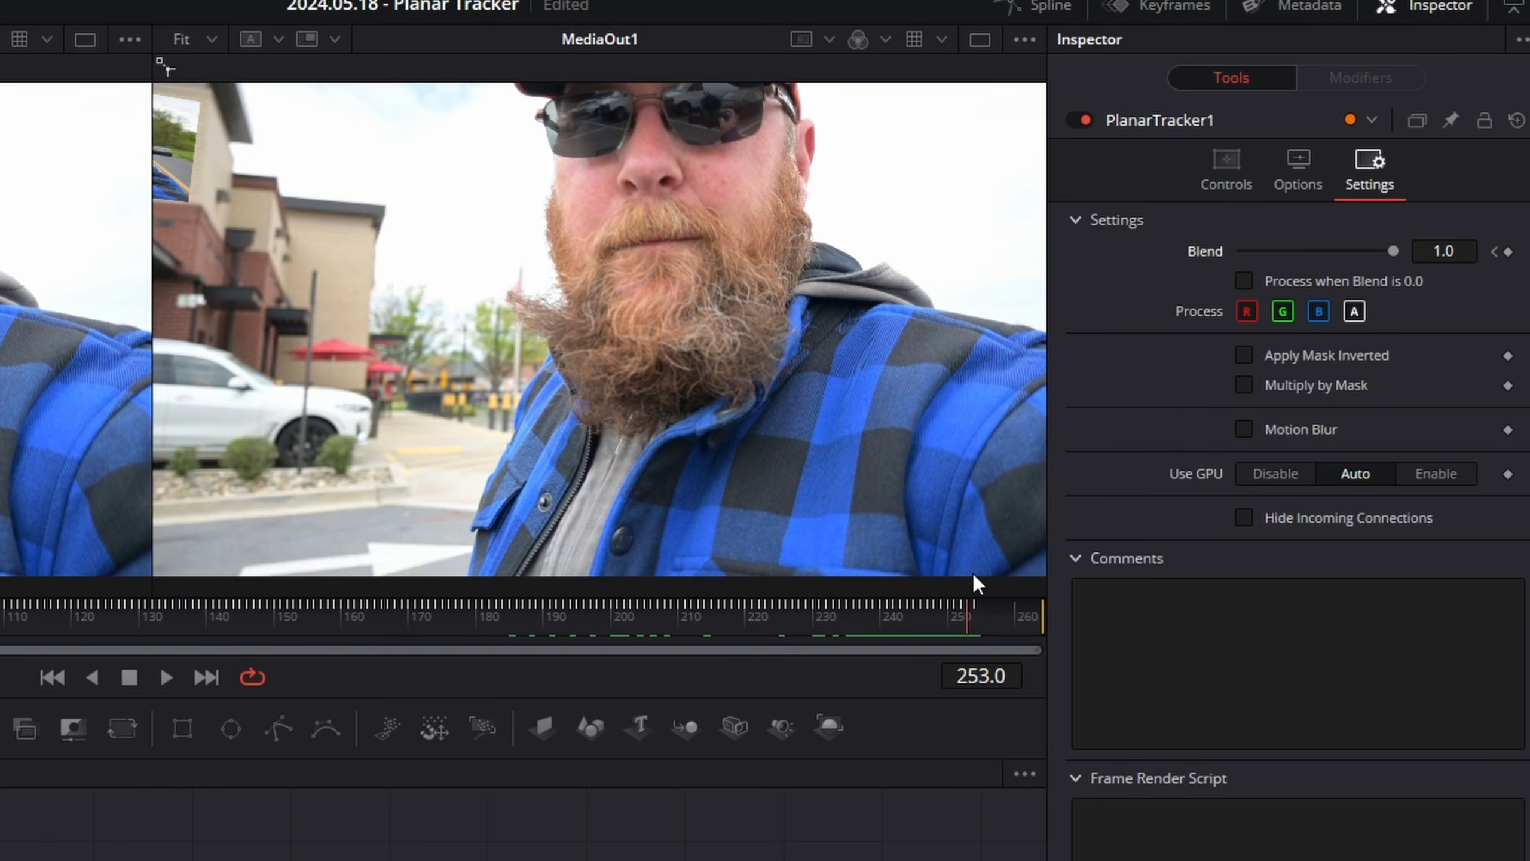
{"action": "left_click", "coordinate": [1509, 253]}
{"action": "left_click", "coordinate": [978, 608]}
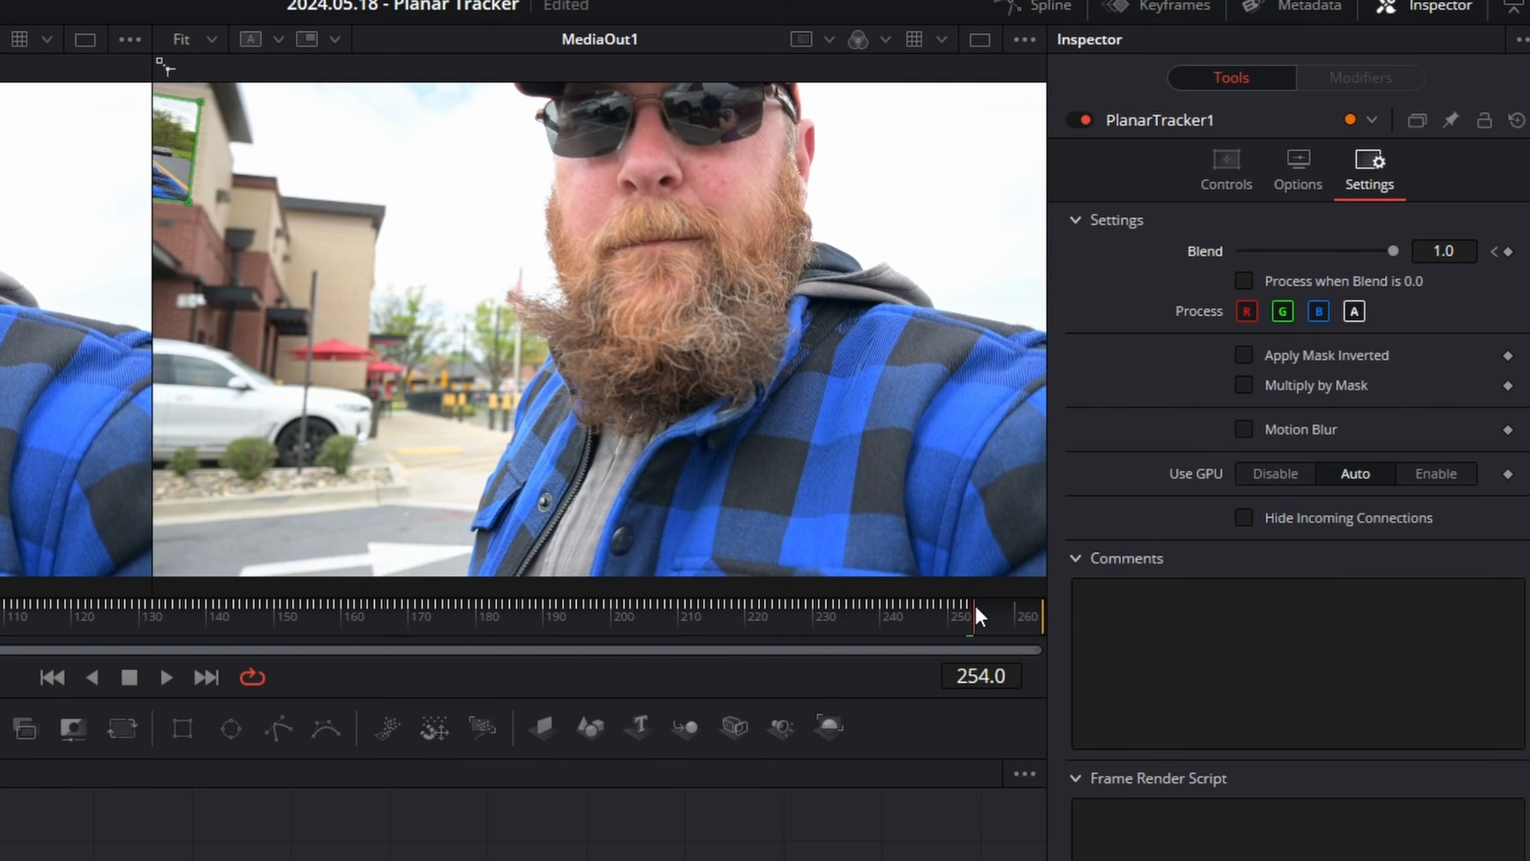
{"action": "left_click_drag", "start_coordinate": [1310, 254], "coordinate": [1004, 258]}
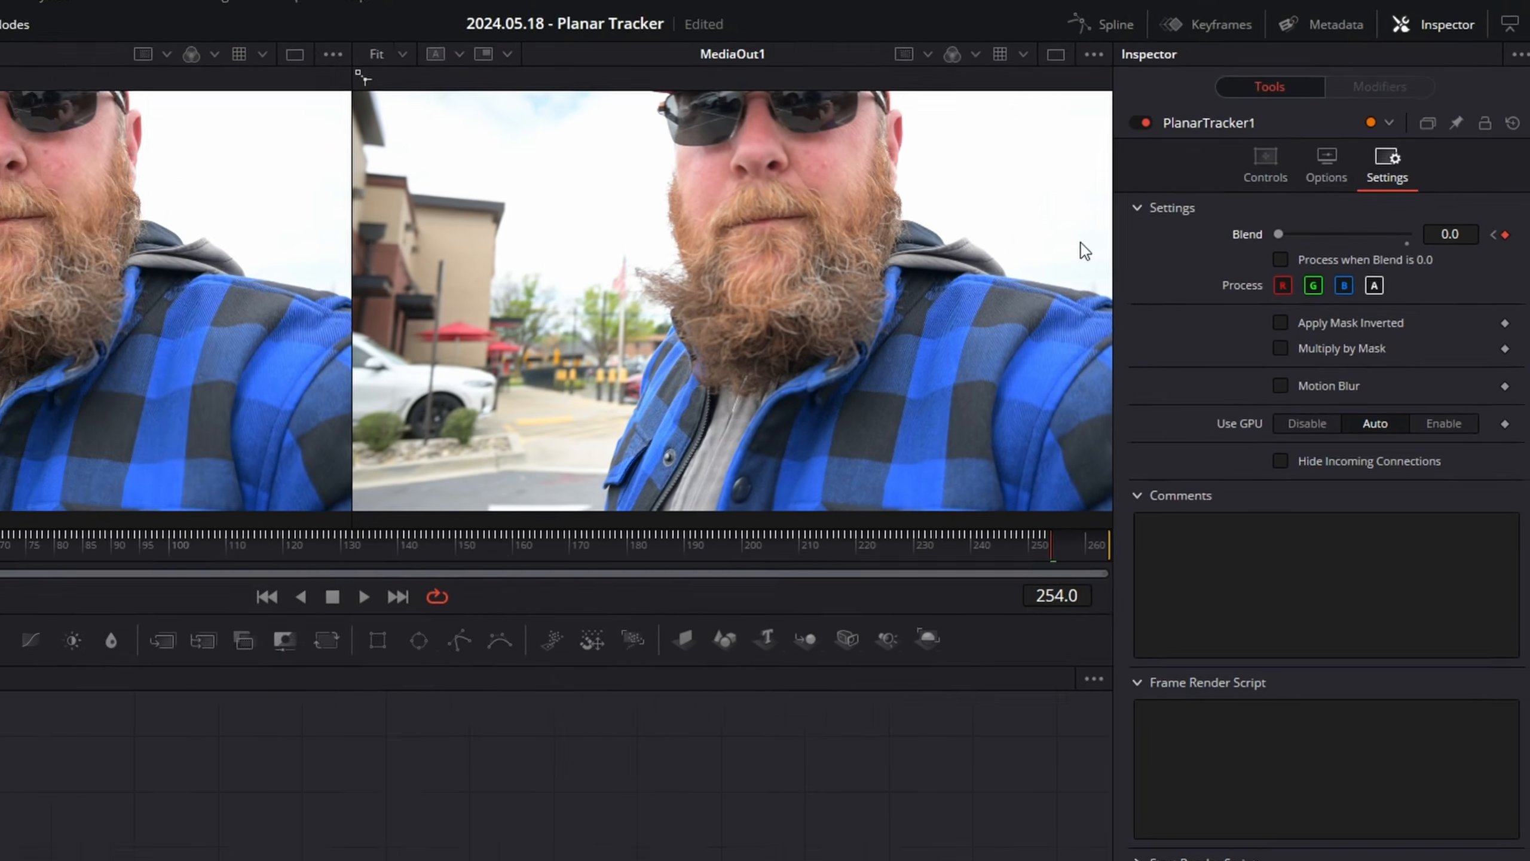
Scrub through the clip to check the insert's visibility and inspect where the pointing hand meets it at frame 44.
{"action": "left_click_drag", "start_coordinate": [980, 608], "coordinate": [1009, 607]}
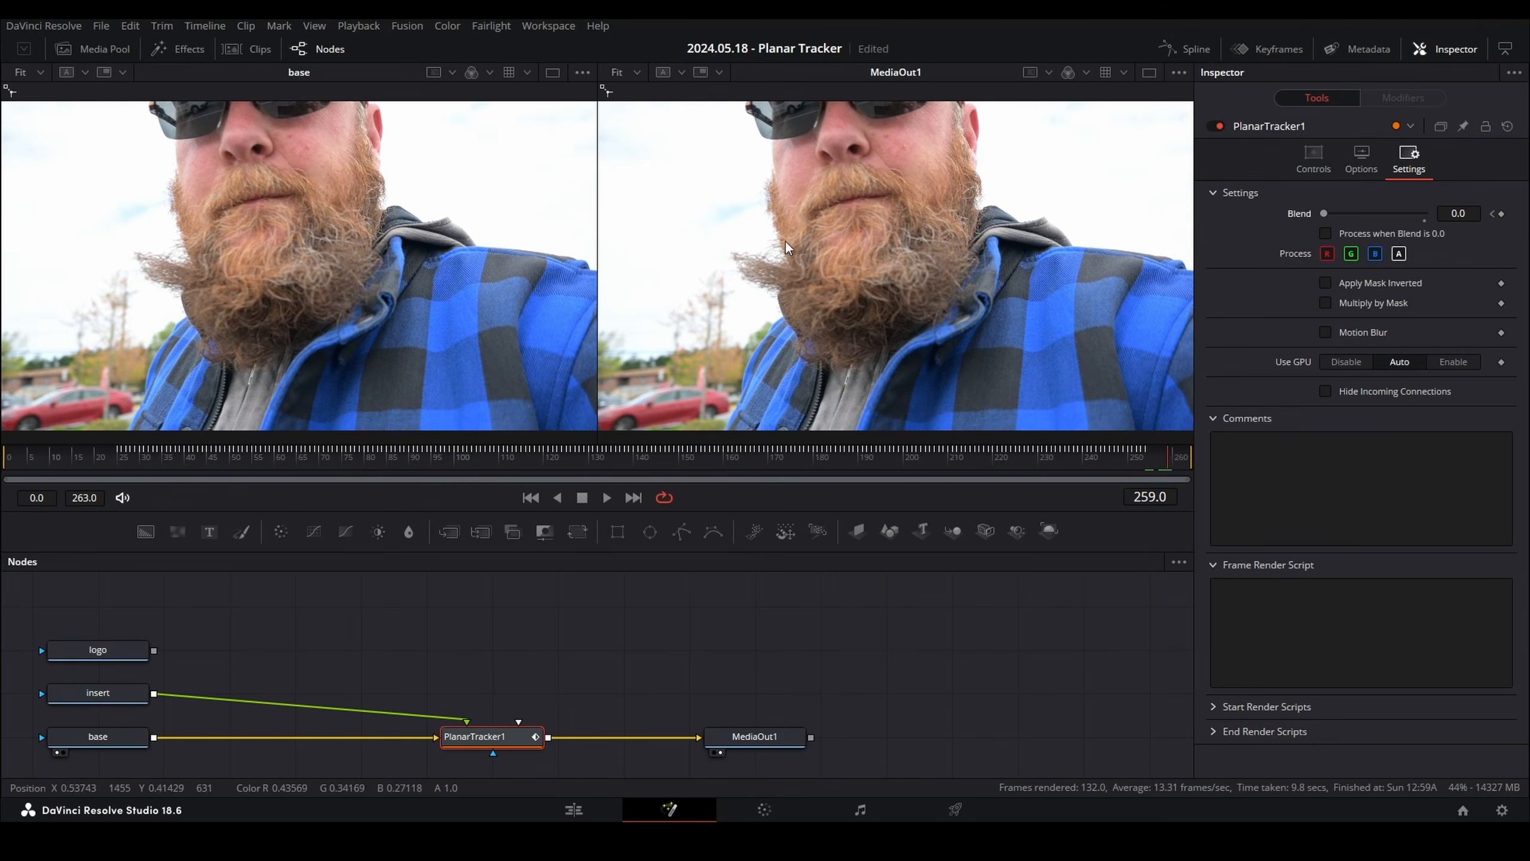
{"action": "left_click", "coordinate": [82, 459]}
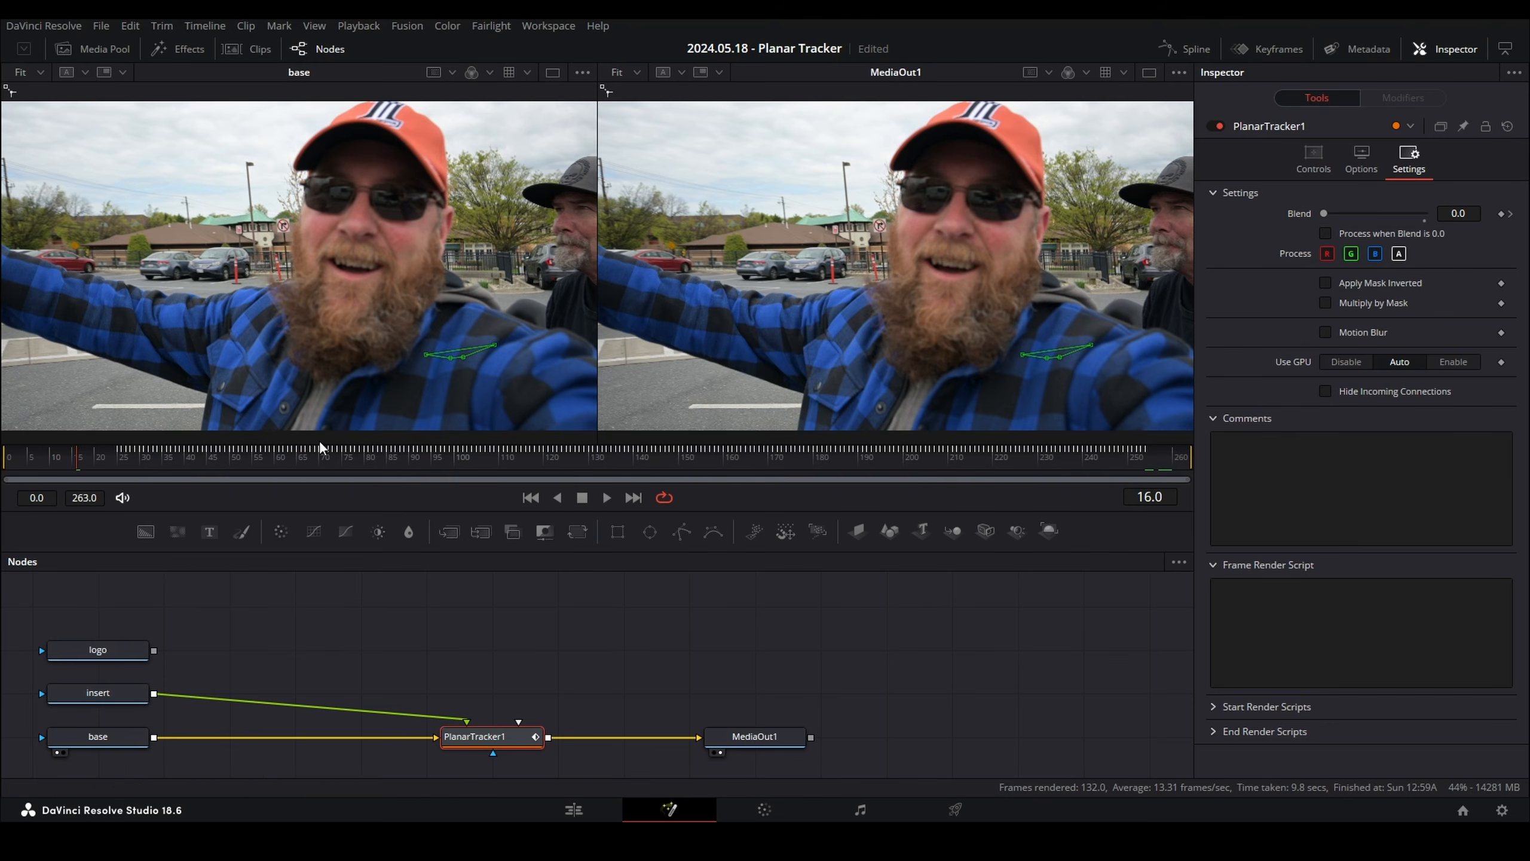
{"action": "left_click_drag", "start_coordinate": [117, 449], "coordinate": [628, 446]}
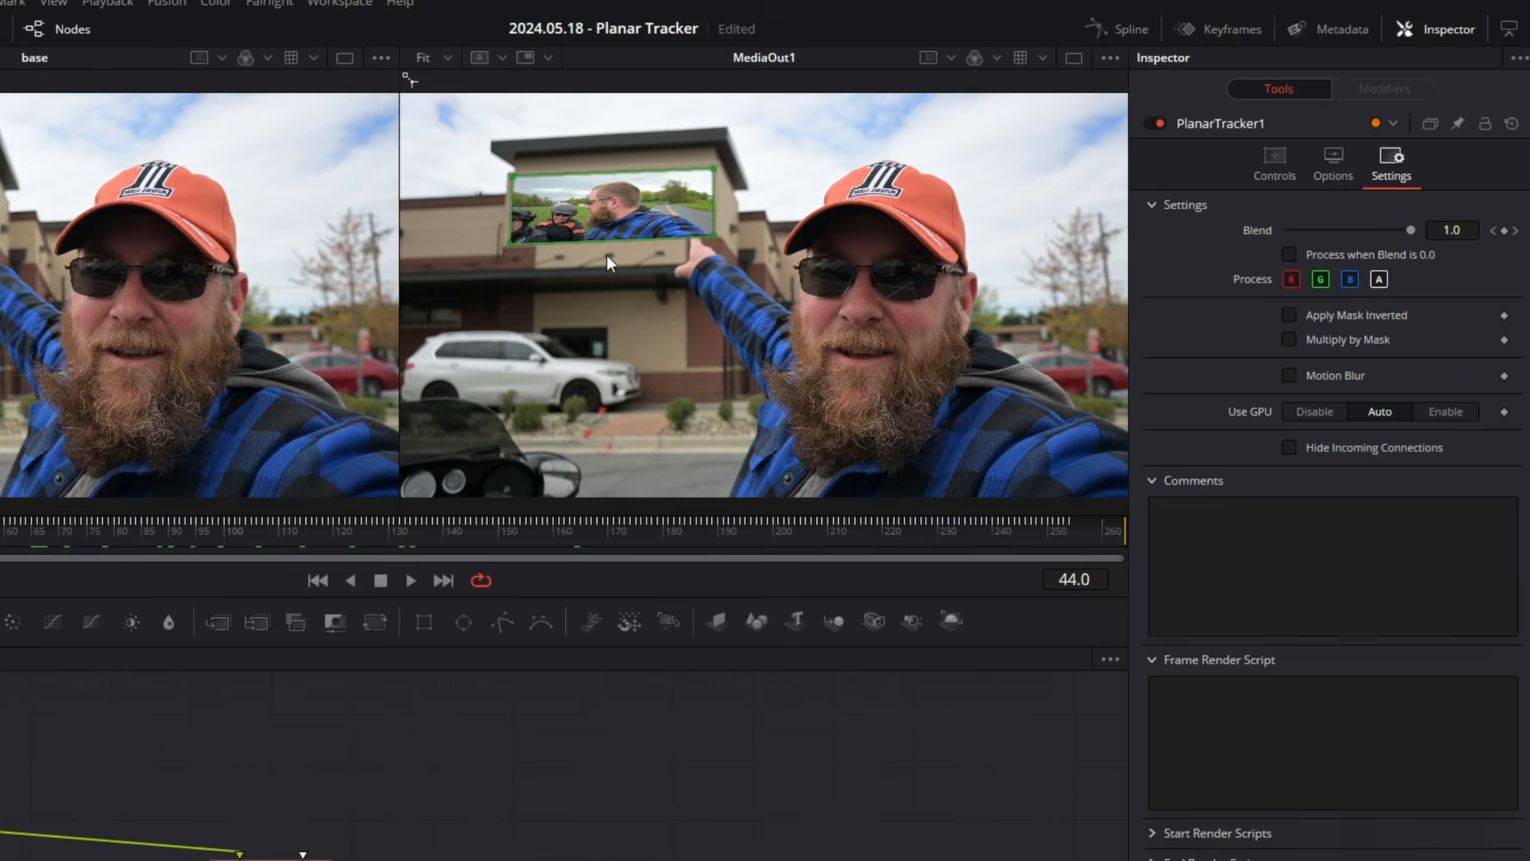
{"action": "scroll", "coordinate": [501, 257], "scroll_direction": "up", "scroll_amount": 3}
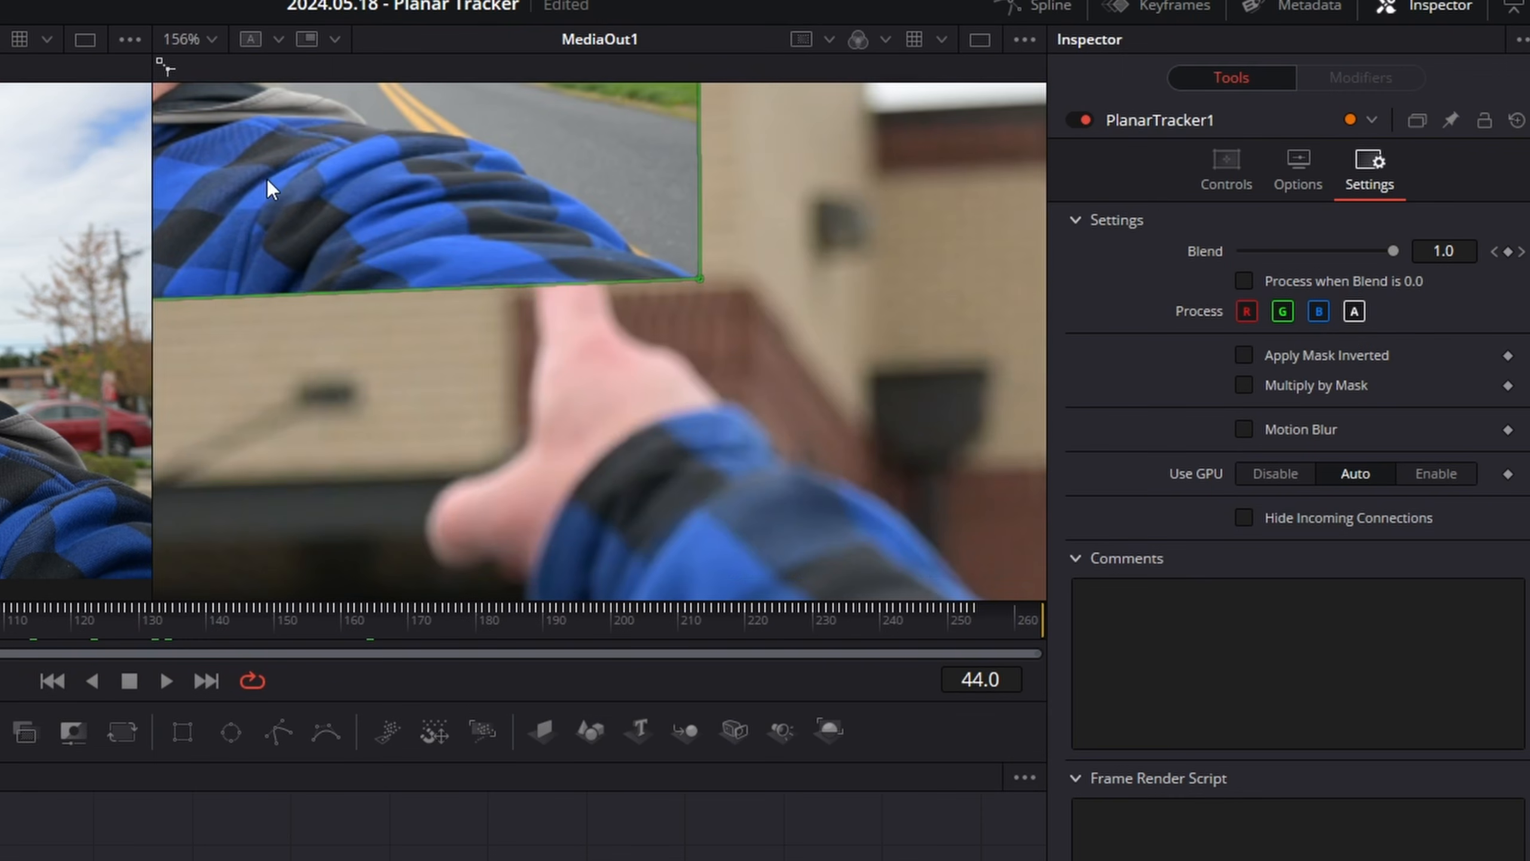
{"action": "left_click", "coordinate": [210, 38]}
{"action": "left_click", "coordinate": [194, 74]}
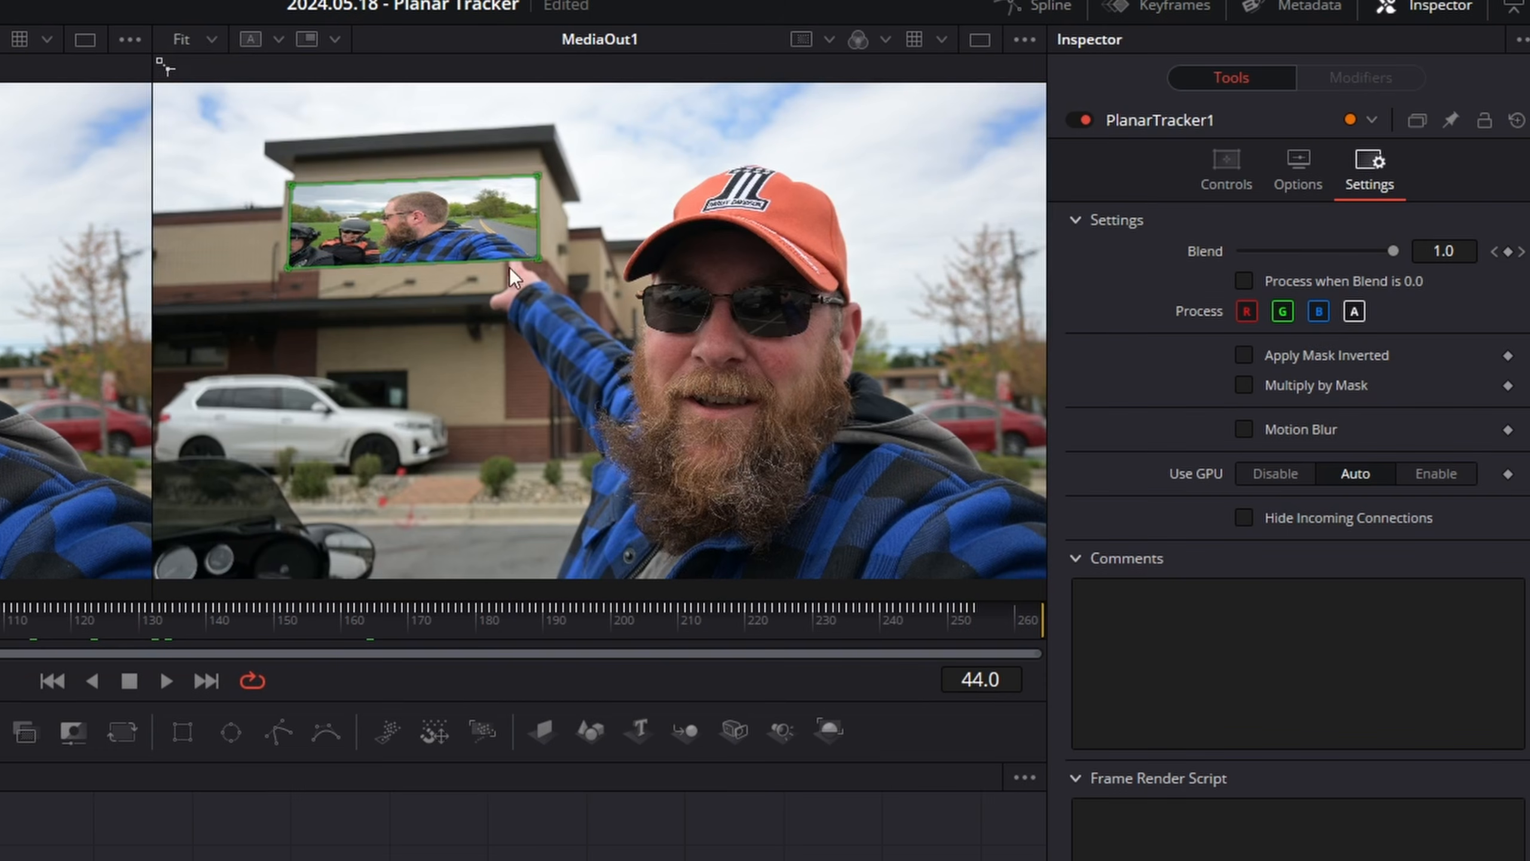